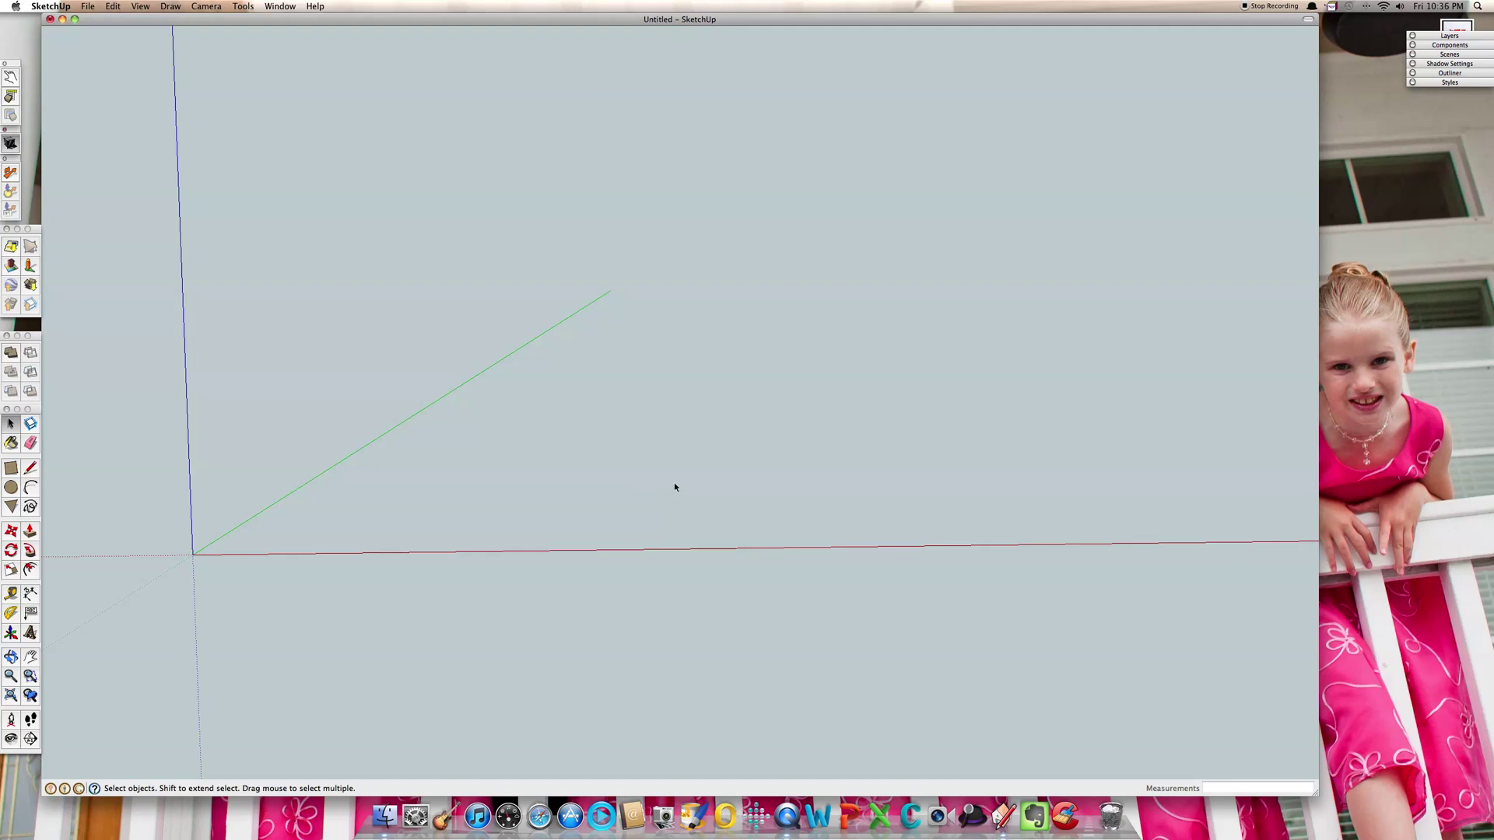
# Draw the closed slanted L-shaped half-profile with lip and foot, plus a vertical edge from its inner corner.
pyautogui.press('l')
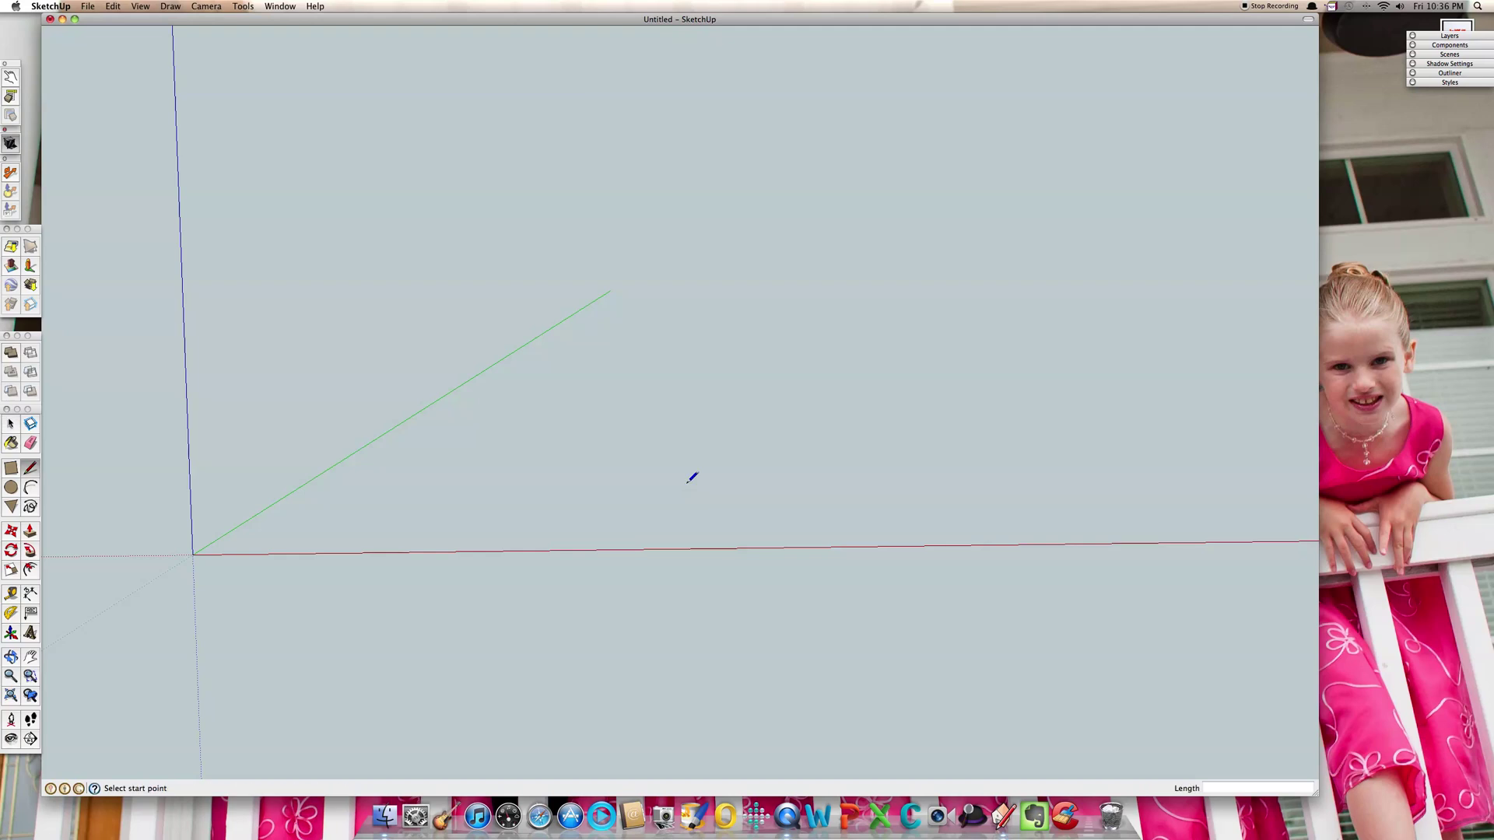
pyautogui.click(615, 495)
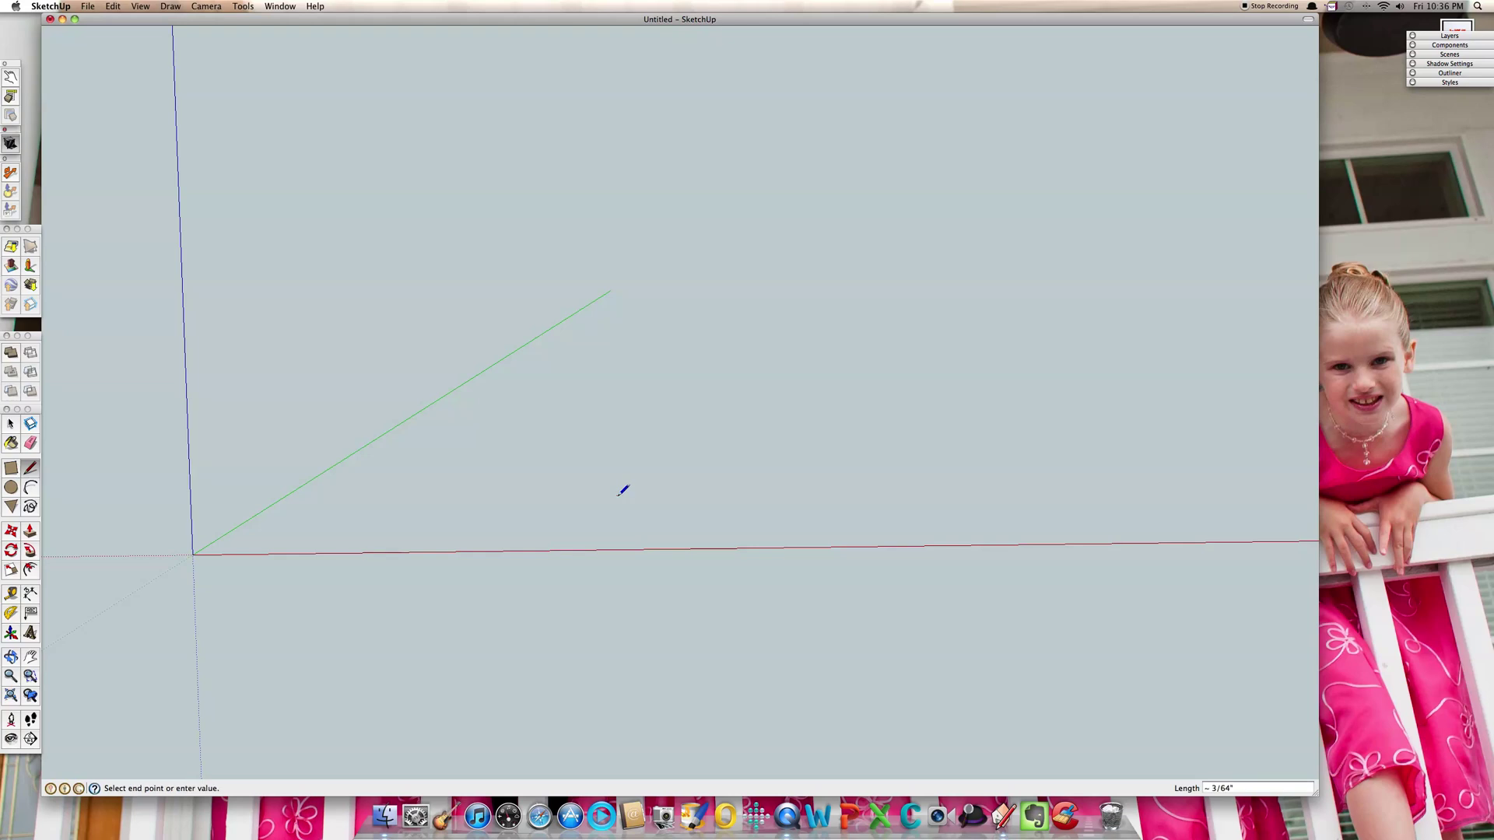
pyautogui.click(569, 363)
pyautogui.click(568, 343)
pyautogui.click(591, 344)
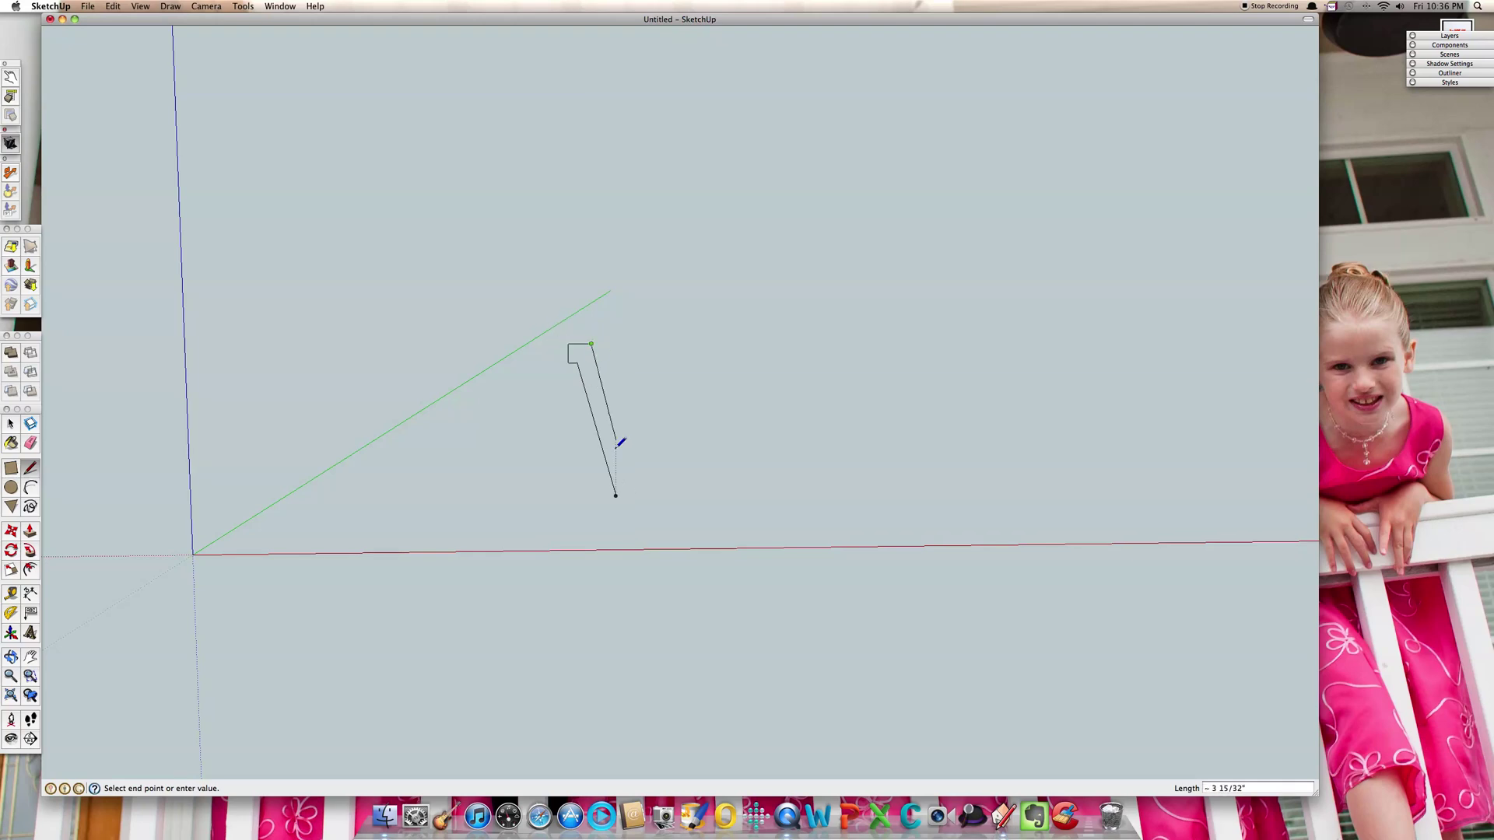
pyautogui.click(637, 495)
pyautogui.click(663, 495)
pyautogui.click(663, 516)
pyautogui.click(623, 517)
pyautogui.click(616, 495)
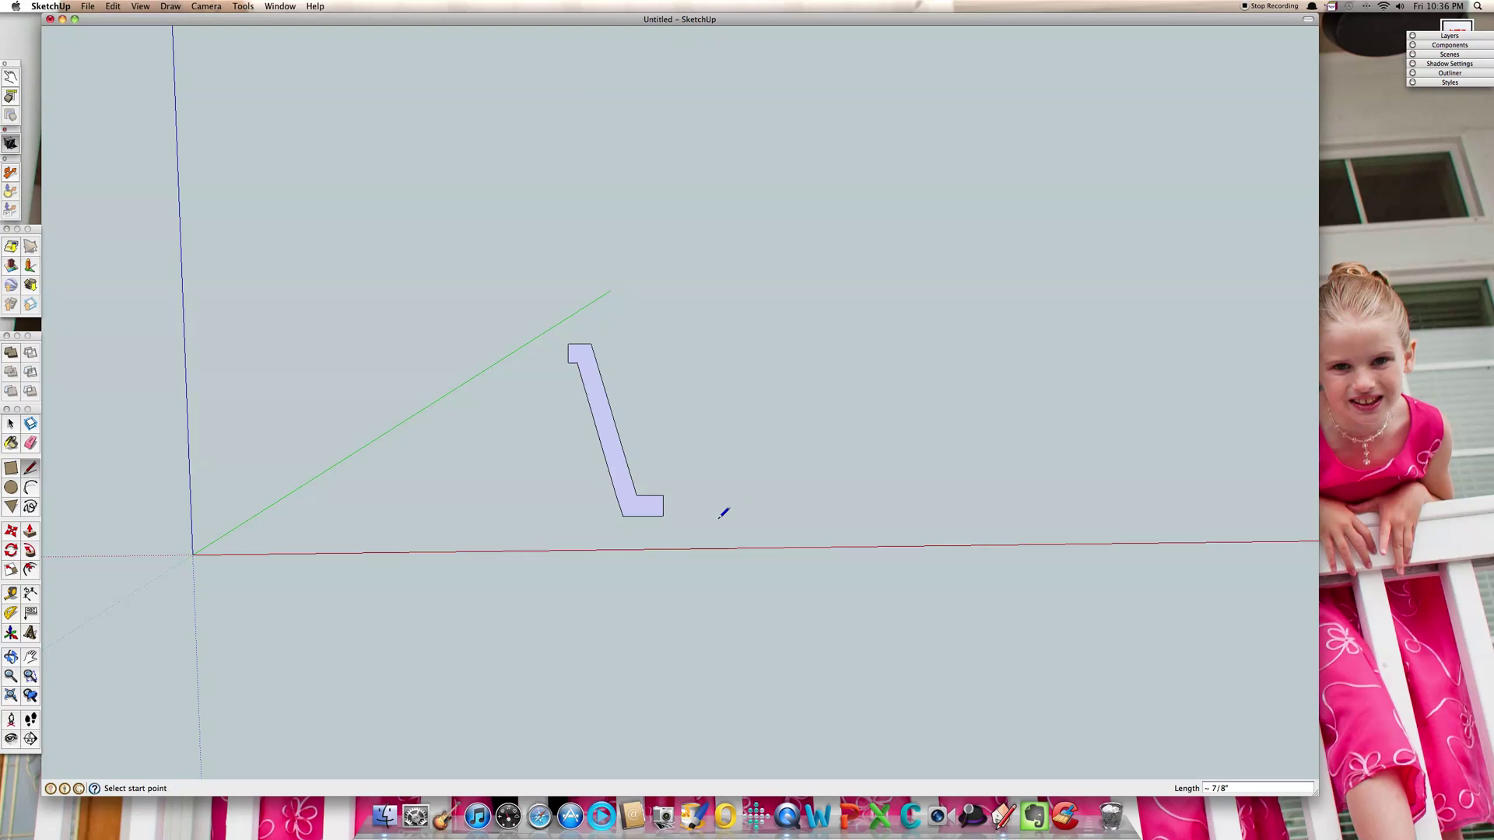
pyautogui.click(663, 495)
pyautogui.click(663, 343)
# Draw a circle of about 2 3/4" radius centred on the vertical edge's top, reaching the lip corner.
pyautogui.press('c')
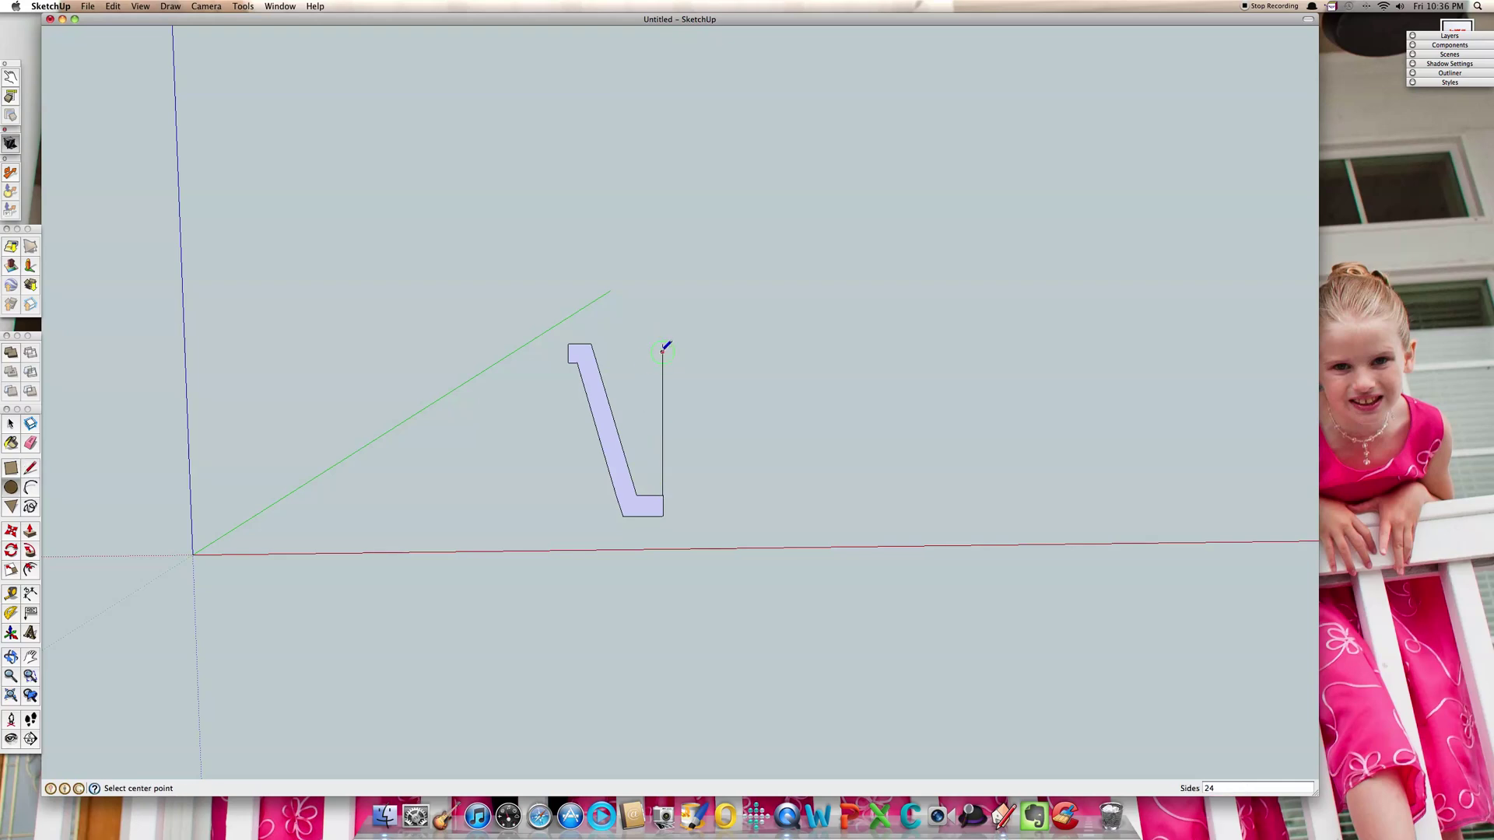
pyautogui.moveTo(662, 343); pyautogui.dragTo(635, 508, button='middle')
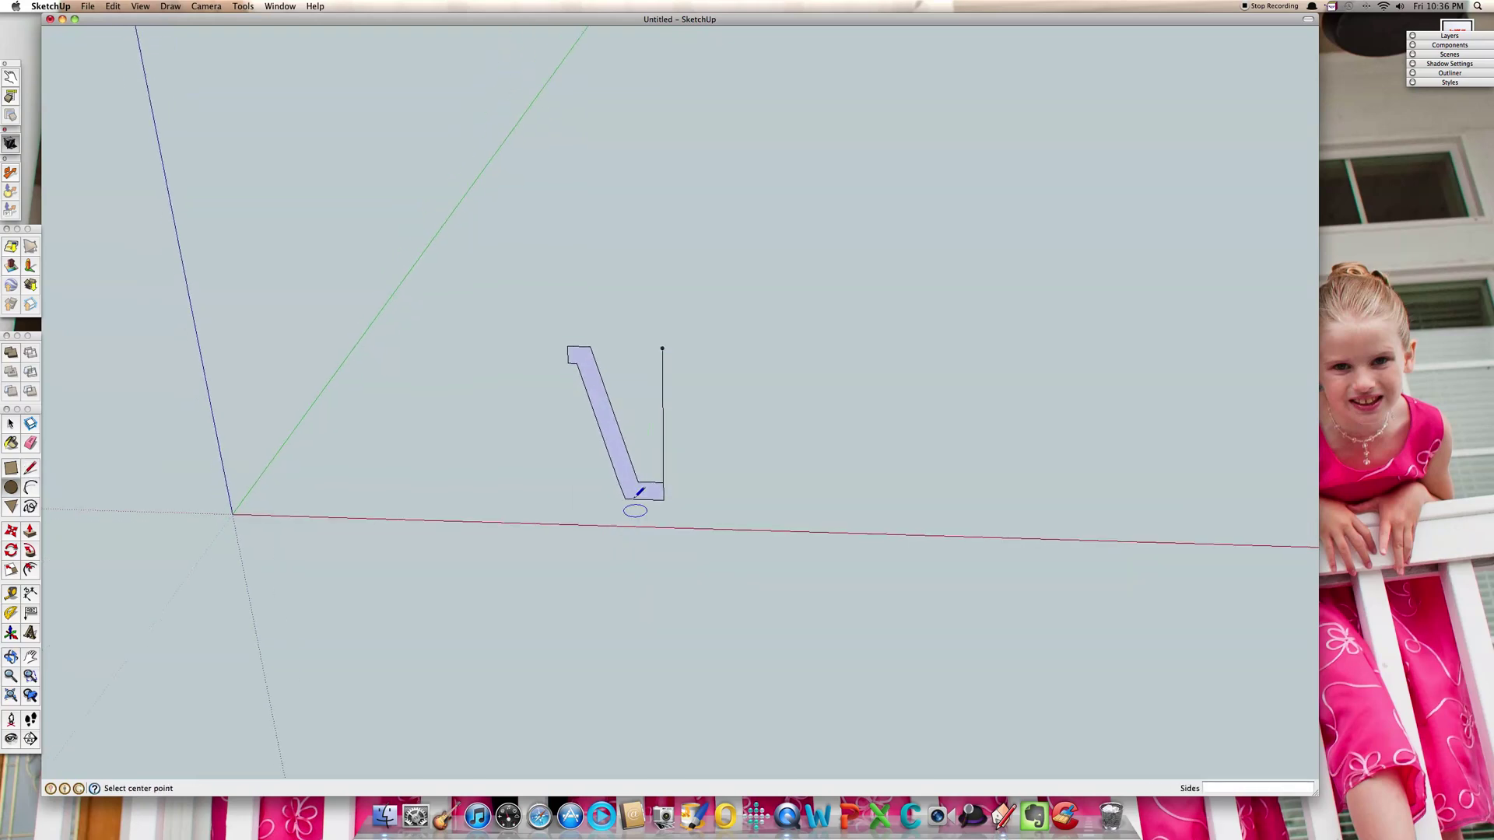
pyautogui.moveTo(662, 347); pyautogui.dragTo(670, 270, button='middle')
pyautogui.click(663, 337)
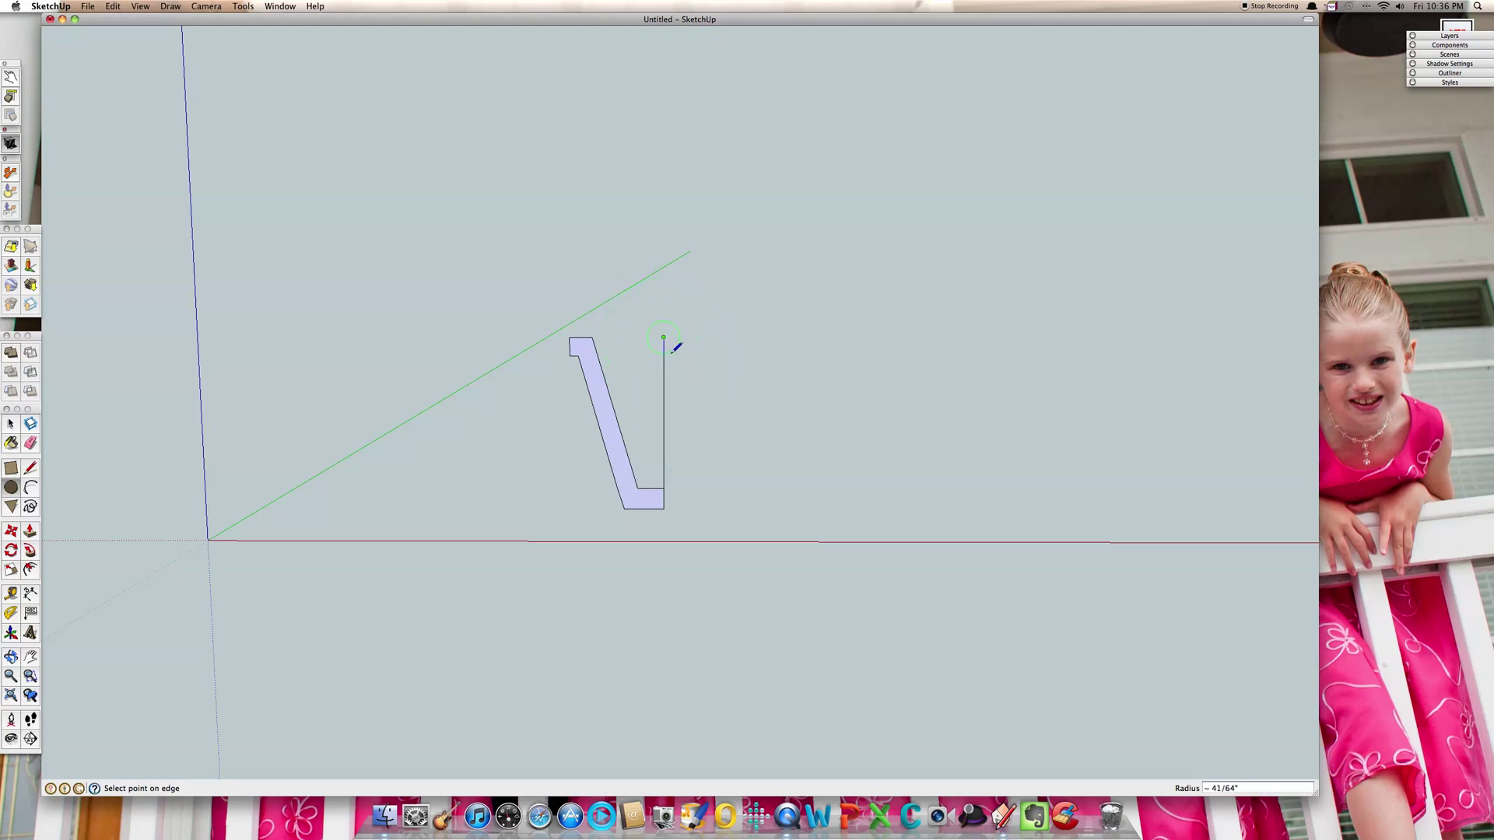
pyautogui.moveTo(677, 338); pyautogui.dragTo(650, 440, button='middle')
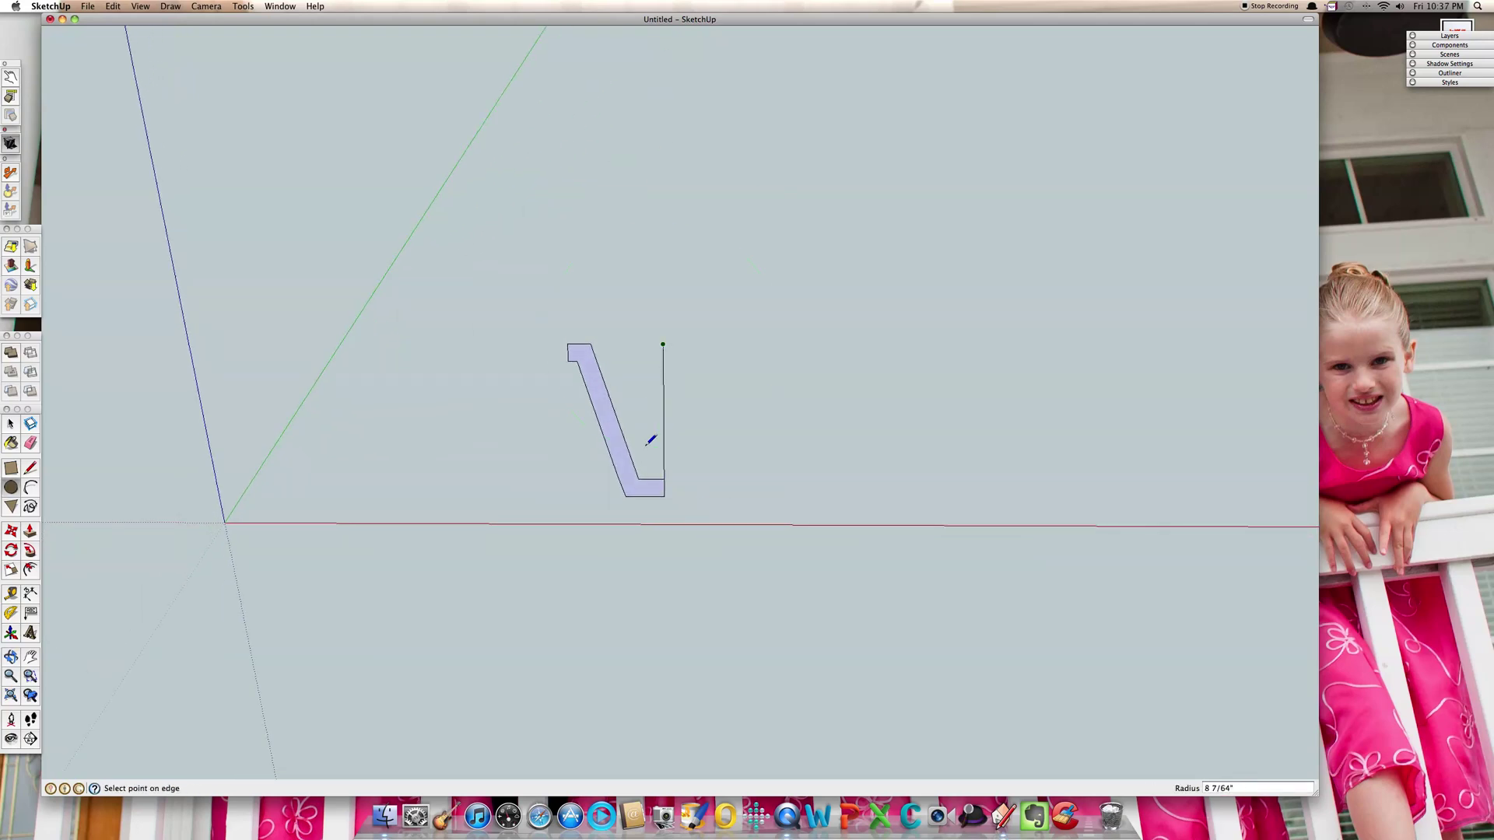
pyautogui.press('Escape')
pyautogui.click(663, 344)
pyautogui.click(592, 343)
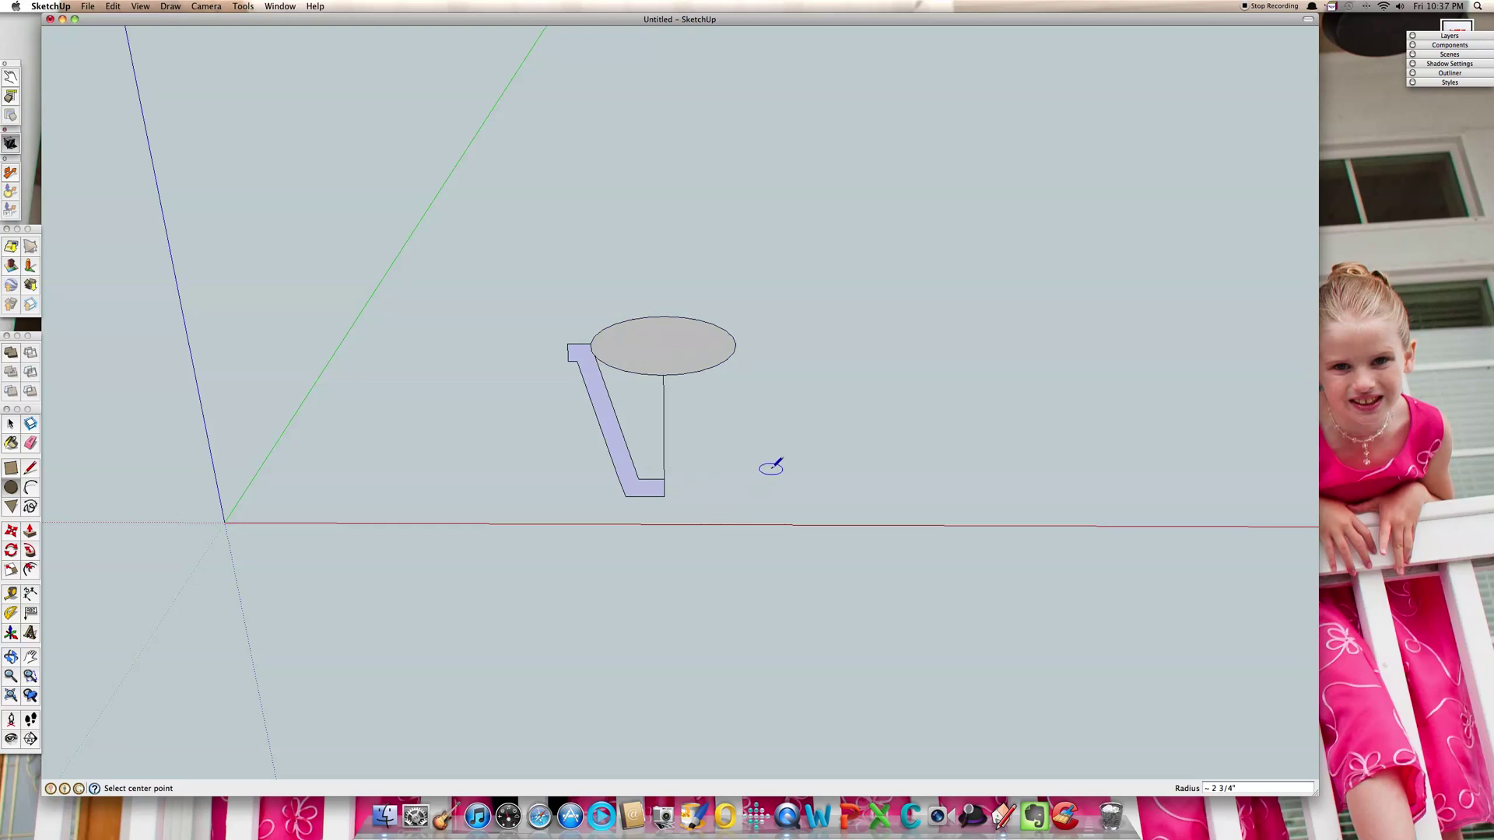
pyautogui.press('space')
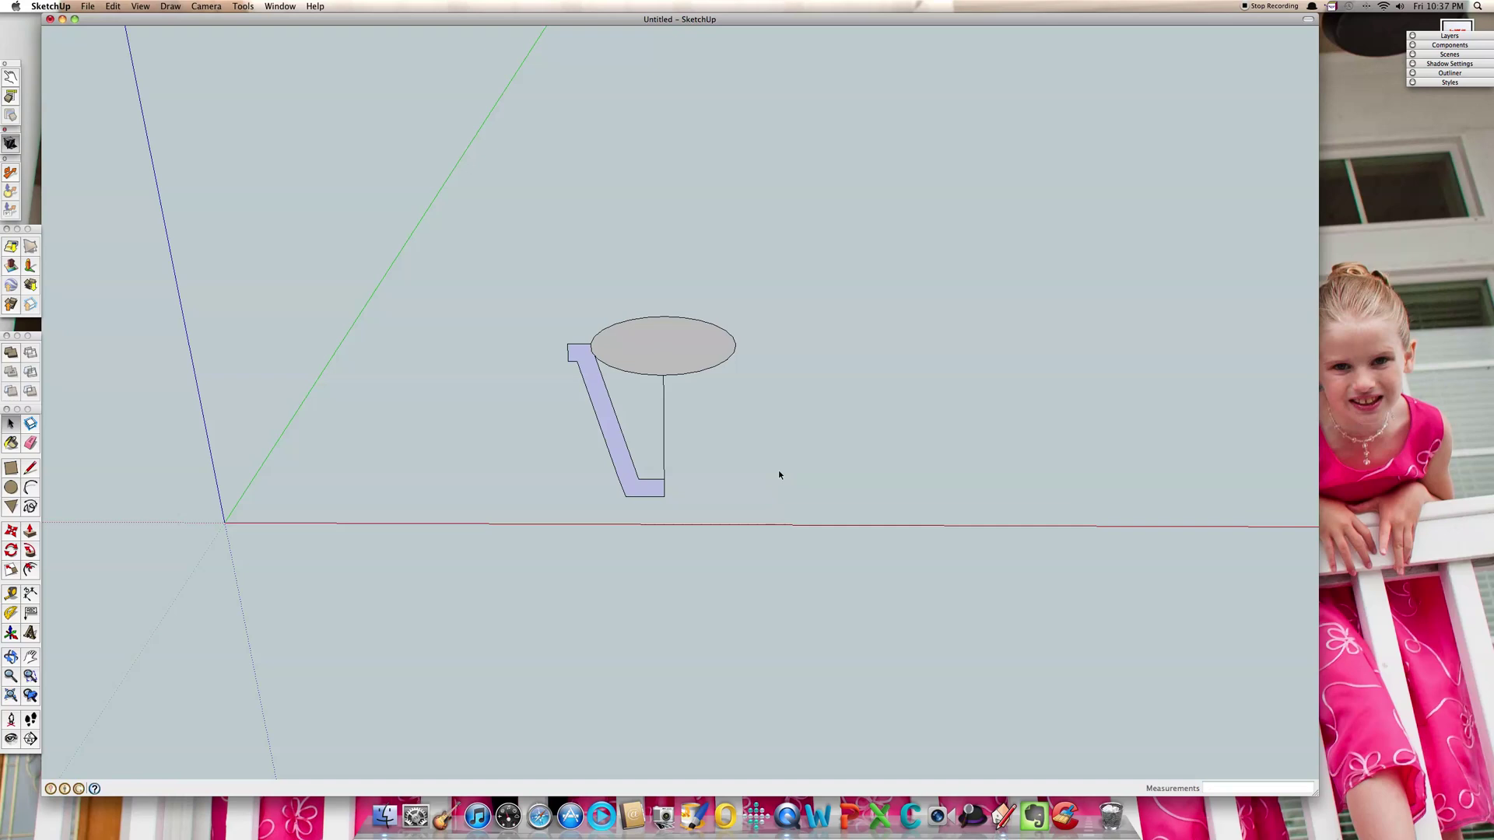
# Select the circle as the path and sweep the profile face around it with Follow Me.
pyautogui.click(670, 359)
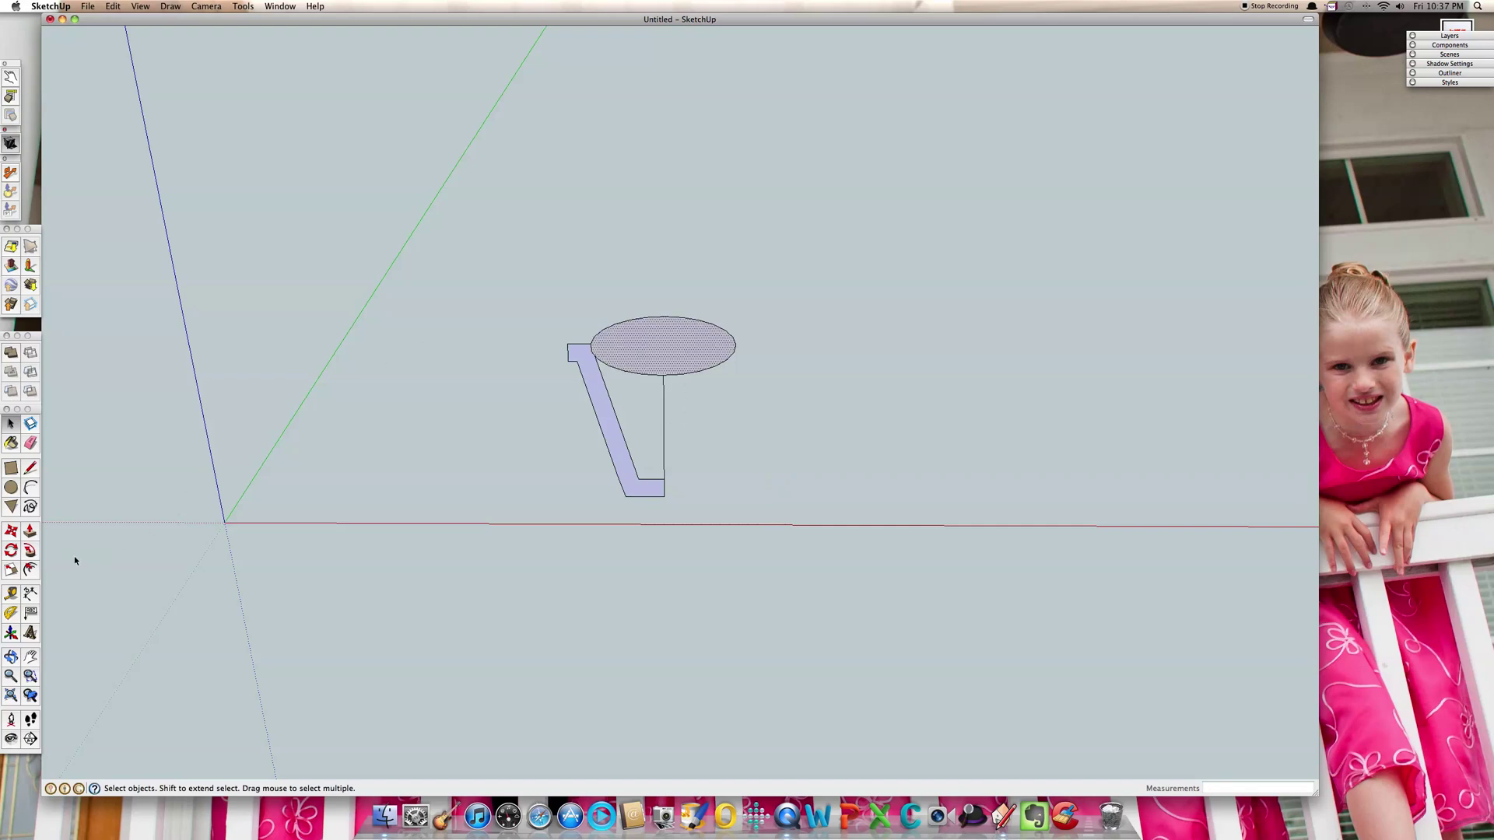
pyautogui.click(30, 550)
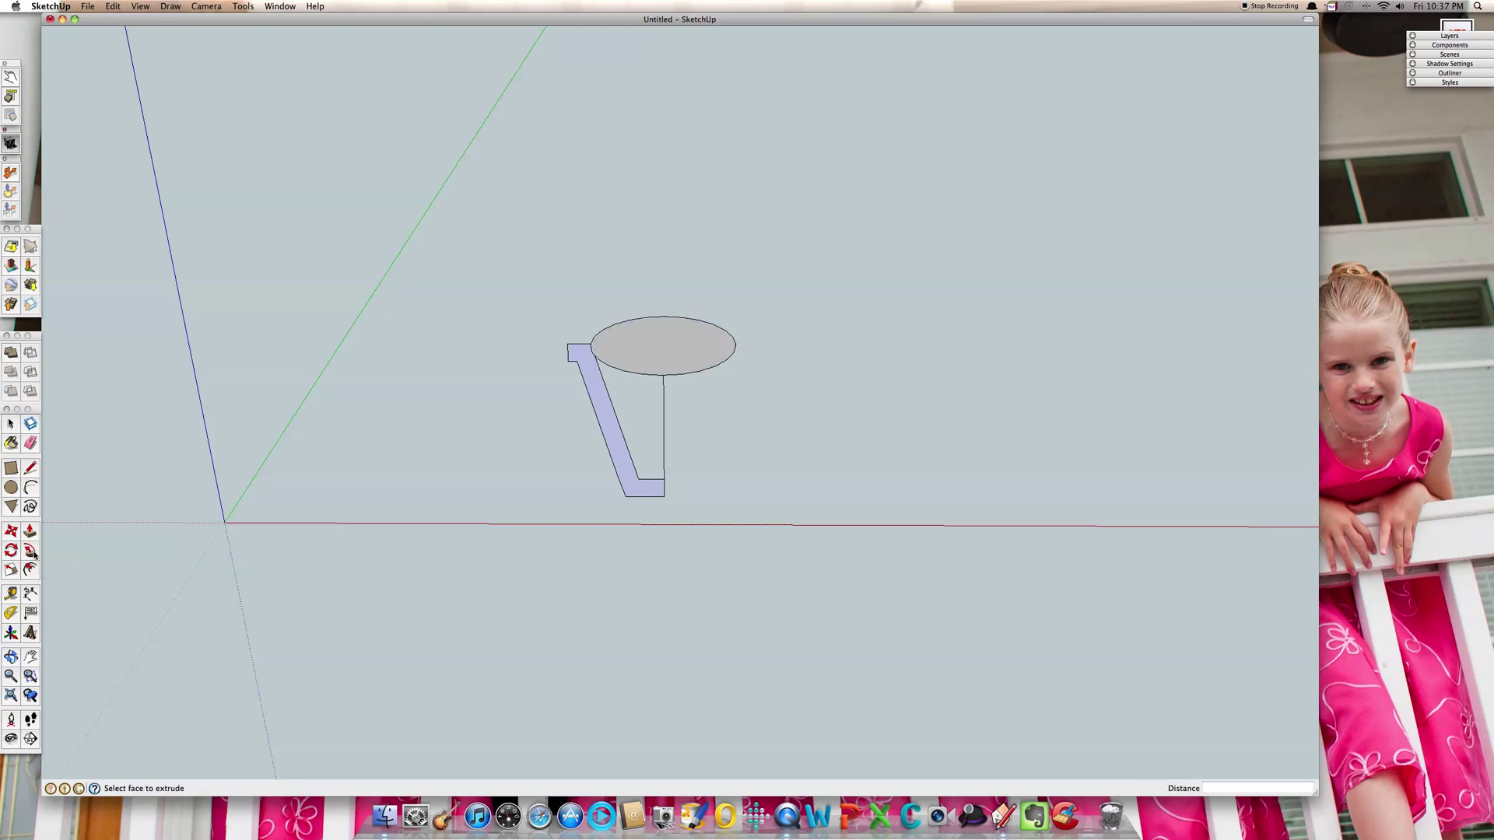
pyautogui.keyDown('alt'); pyautogui.click(617, 458); pyautogui.keyUp('alt')
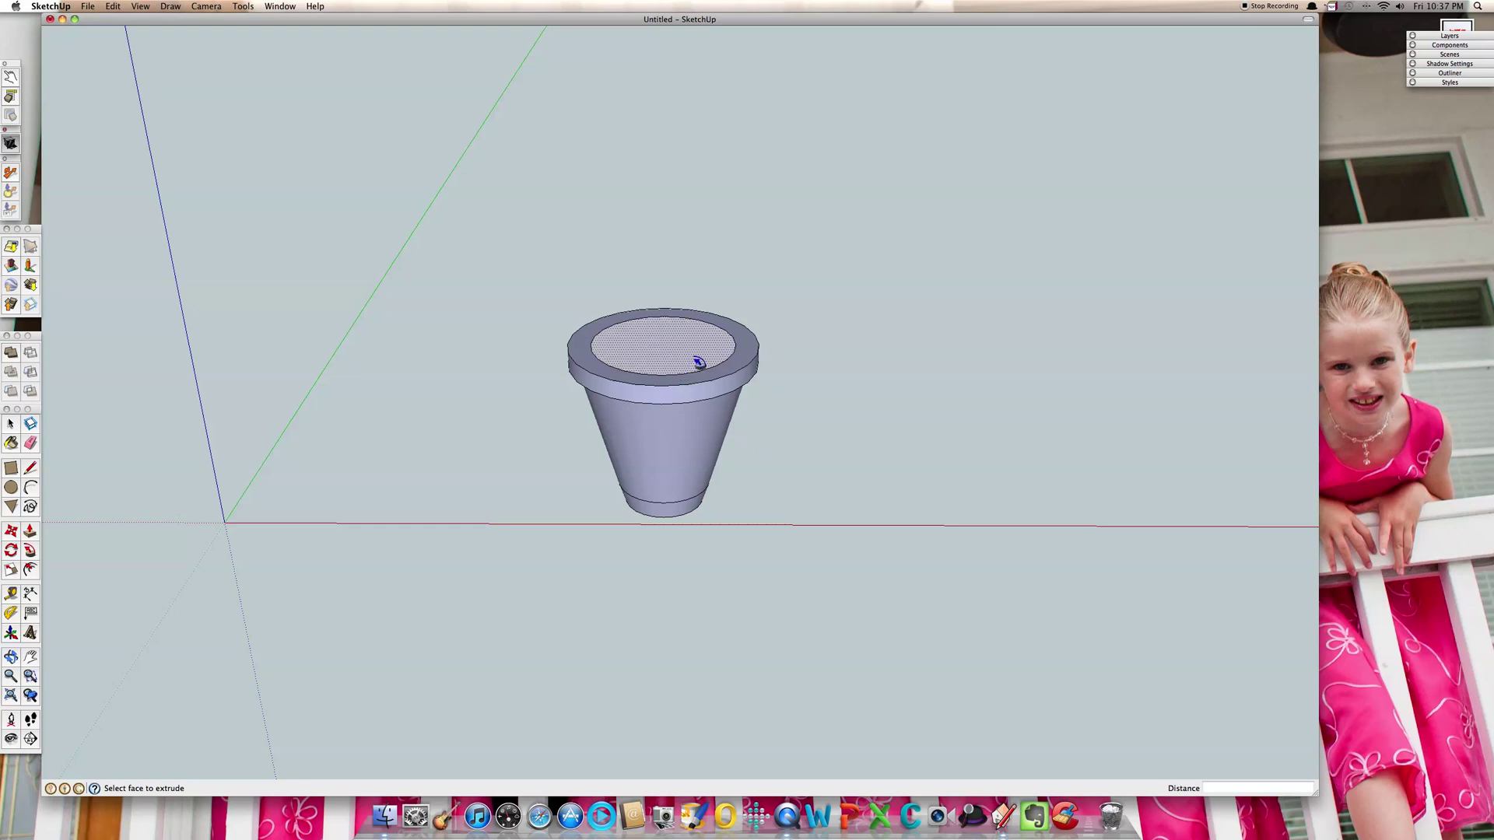
# Delete the vase's inner top disc and erase the leftover vertical edge to hollow it.
pyautogui.press('space')
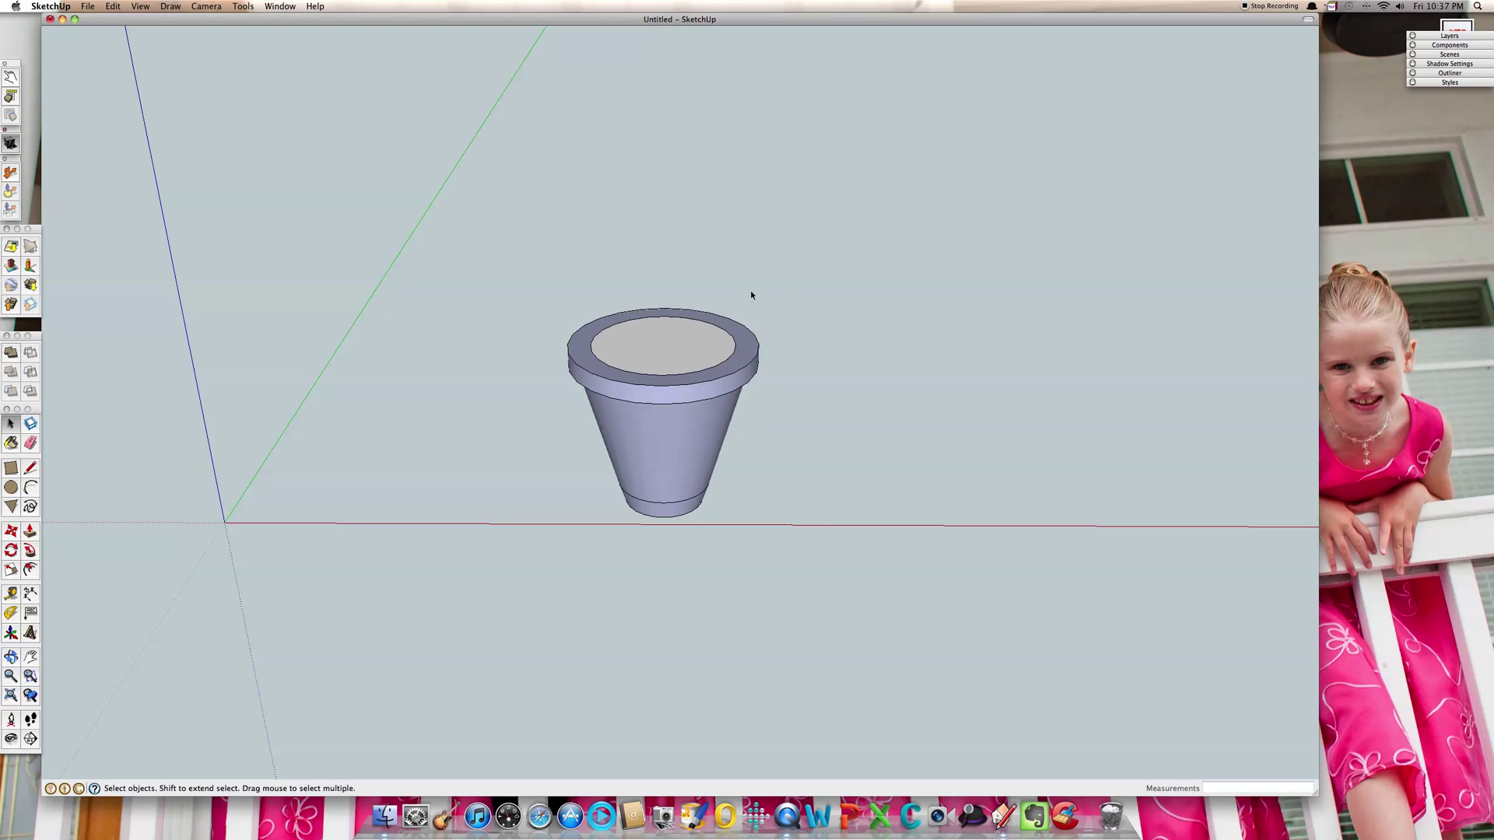
pyautogui.click(682, 360)
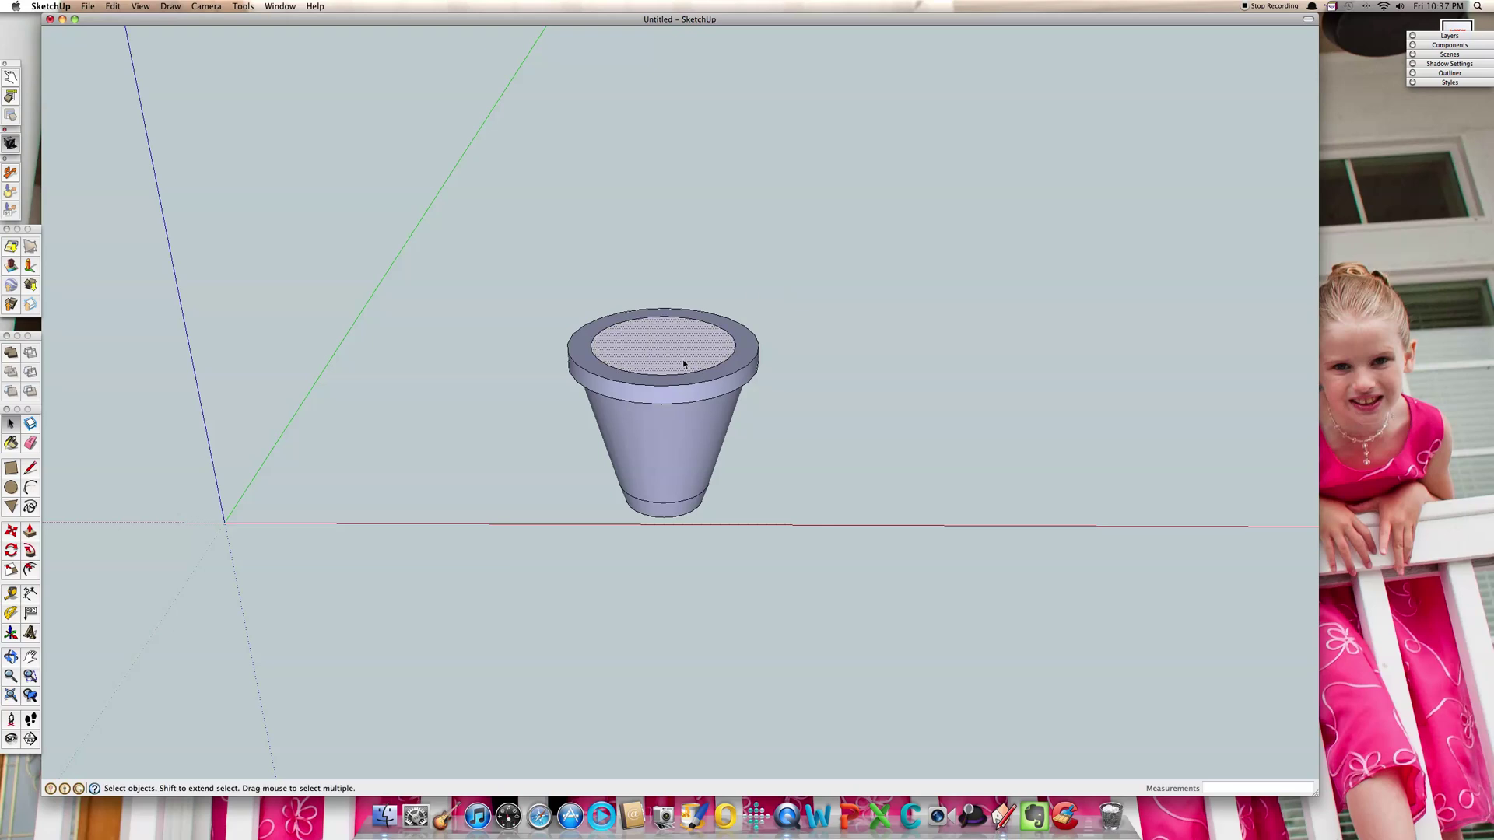
pyautogui.press('Delete')
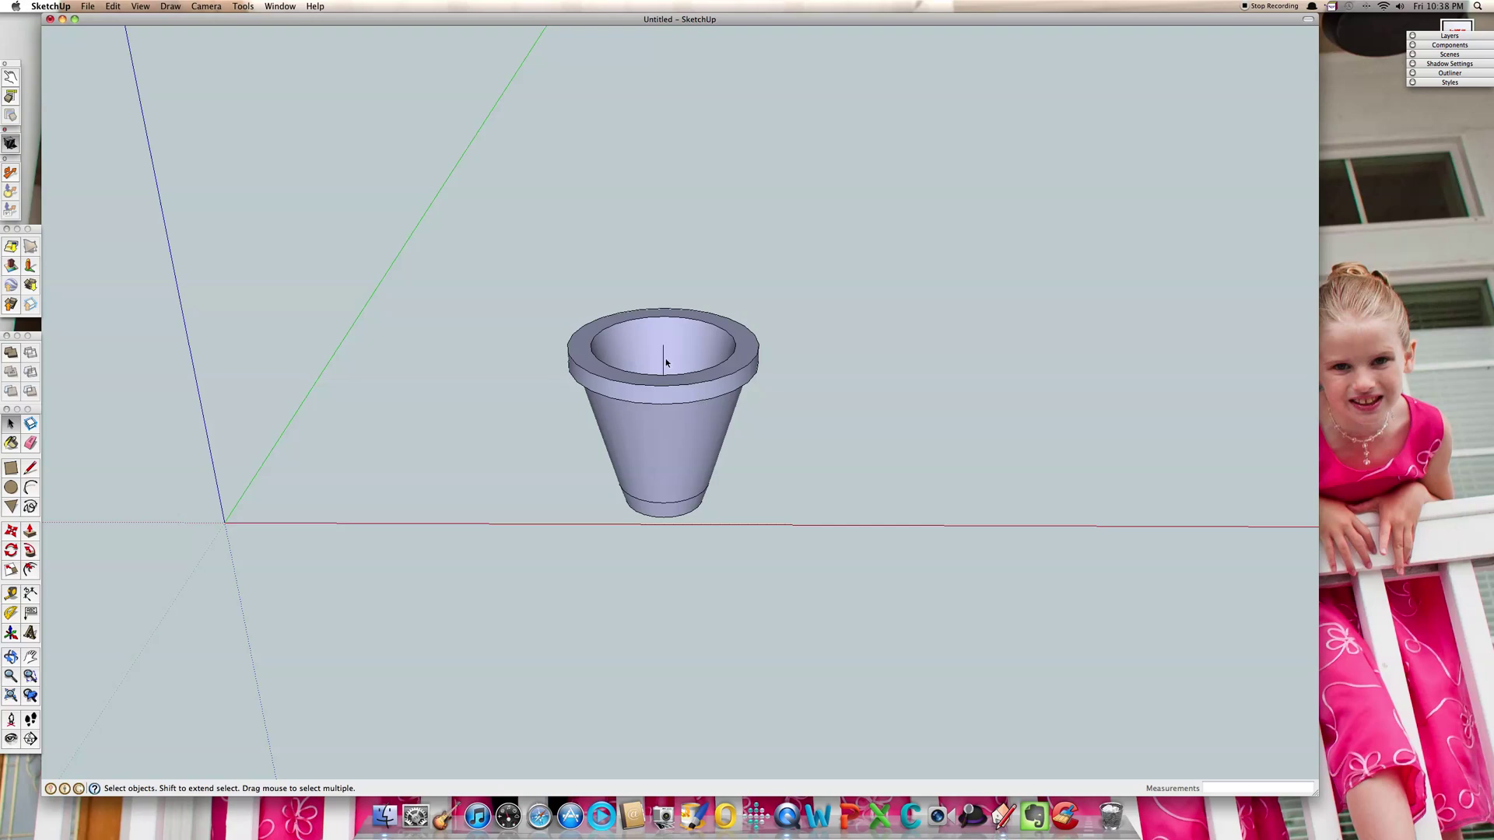
pyautogui.press('e')
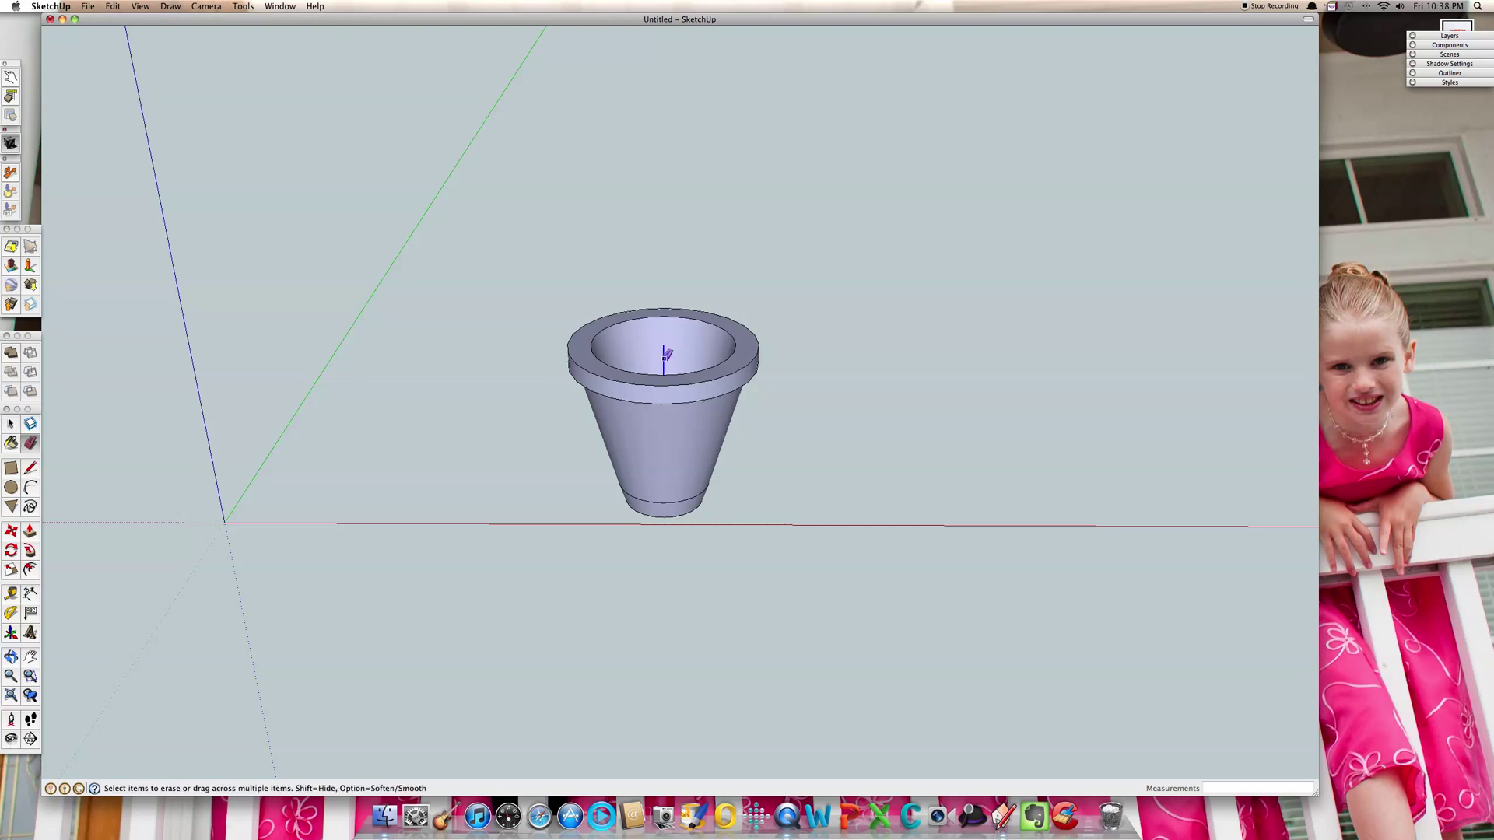
pyautogui.click(663, 359)
# Inspect the vase's rim and base, undoing an accidental erase near the base.
pyautogui.moveTo(696, 541)
pyautogui.mouseDown(button='middle')
pyautogui.moveTo(594, 230)
pyautogui.moveTo(810, 40)
pyautogui.mouseUp(button='middle')
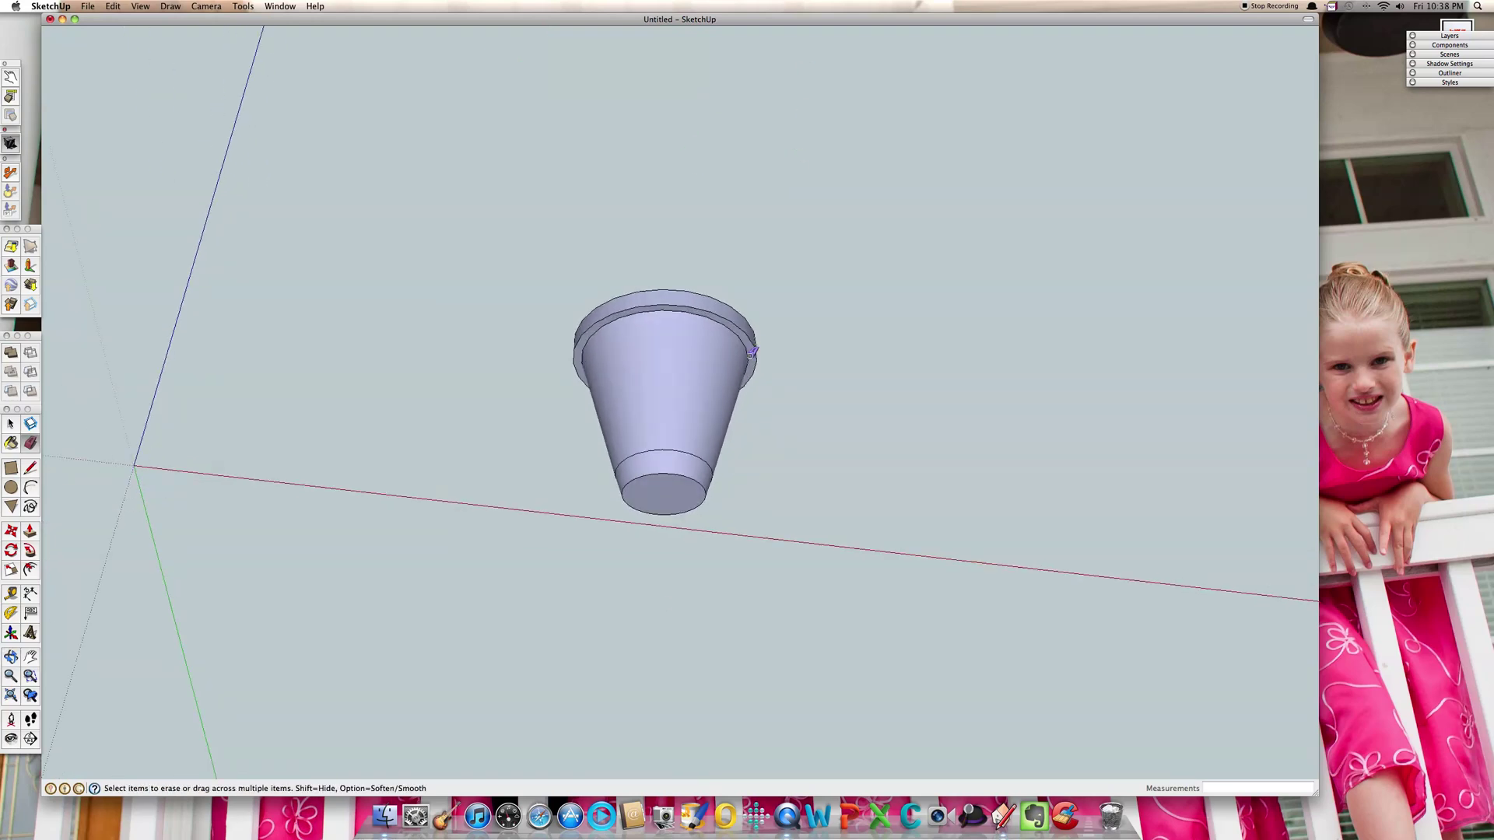
pyautogui.moveTo(752, 354); pyautogui.dragTo(617, 770, button='middle')
pyautogui.moveTo(652, 595); pyautogui.dragTo(670, 705, button='middle')
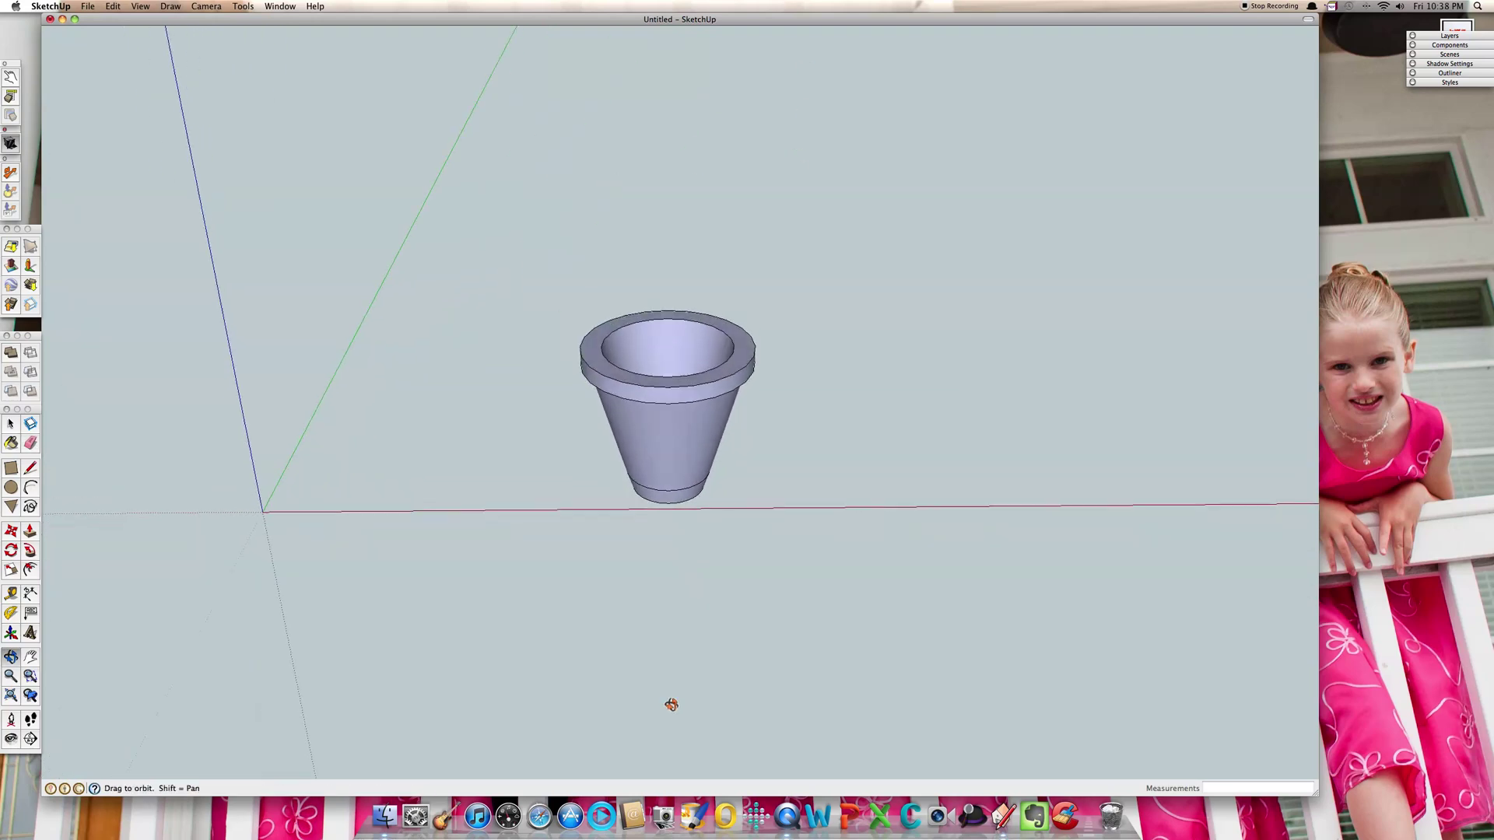
pyautogui.scroll(5, 676, 486)
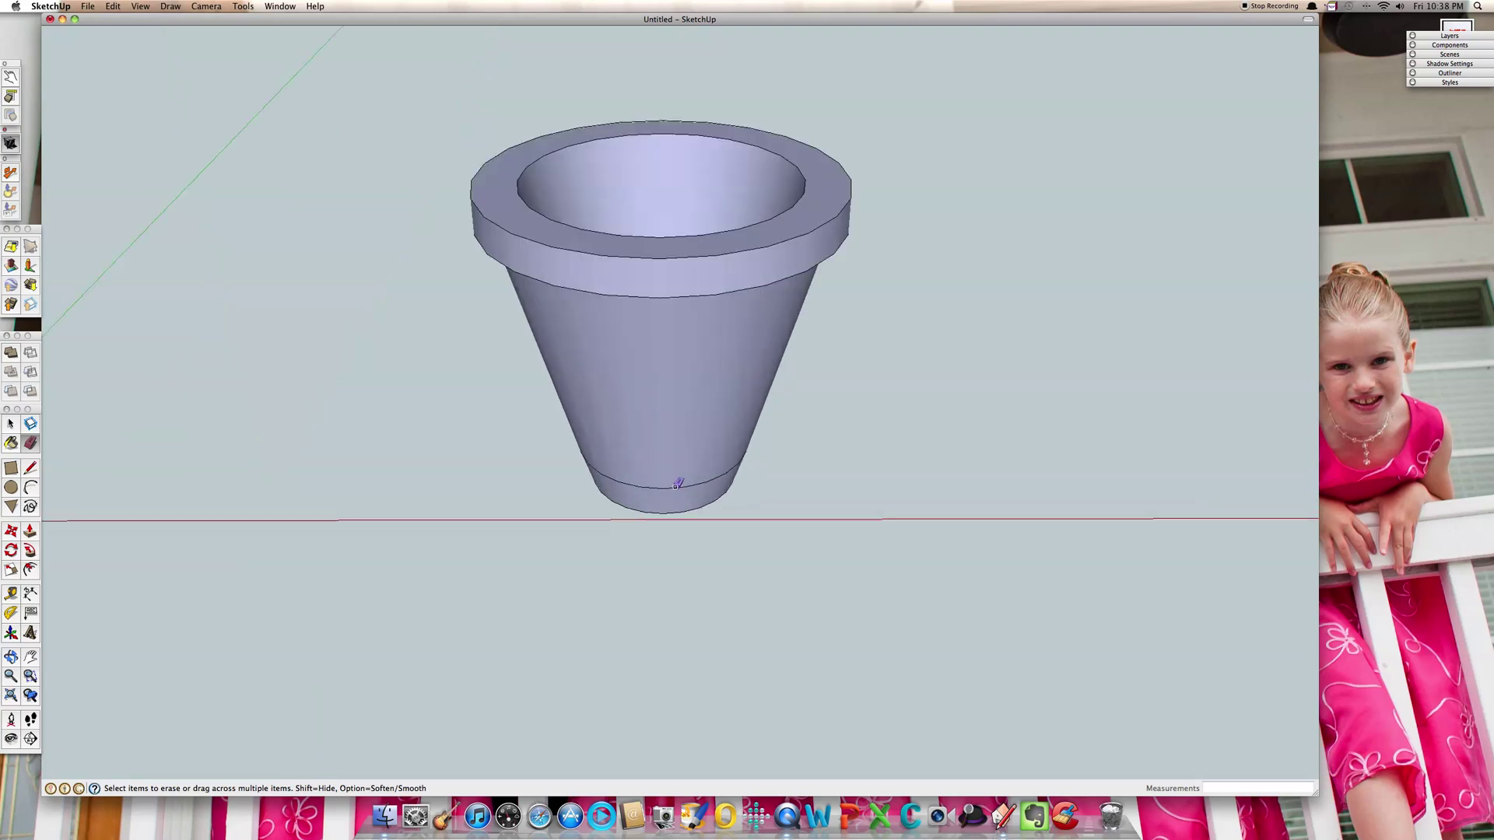
pyautogui.scroll(3, 676, 484)
pyautogui.click(676, 486)
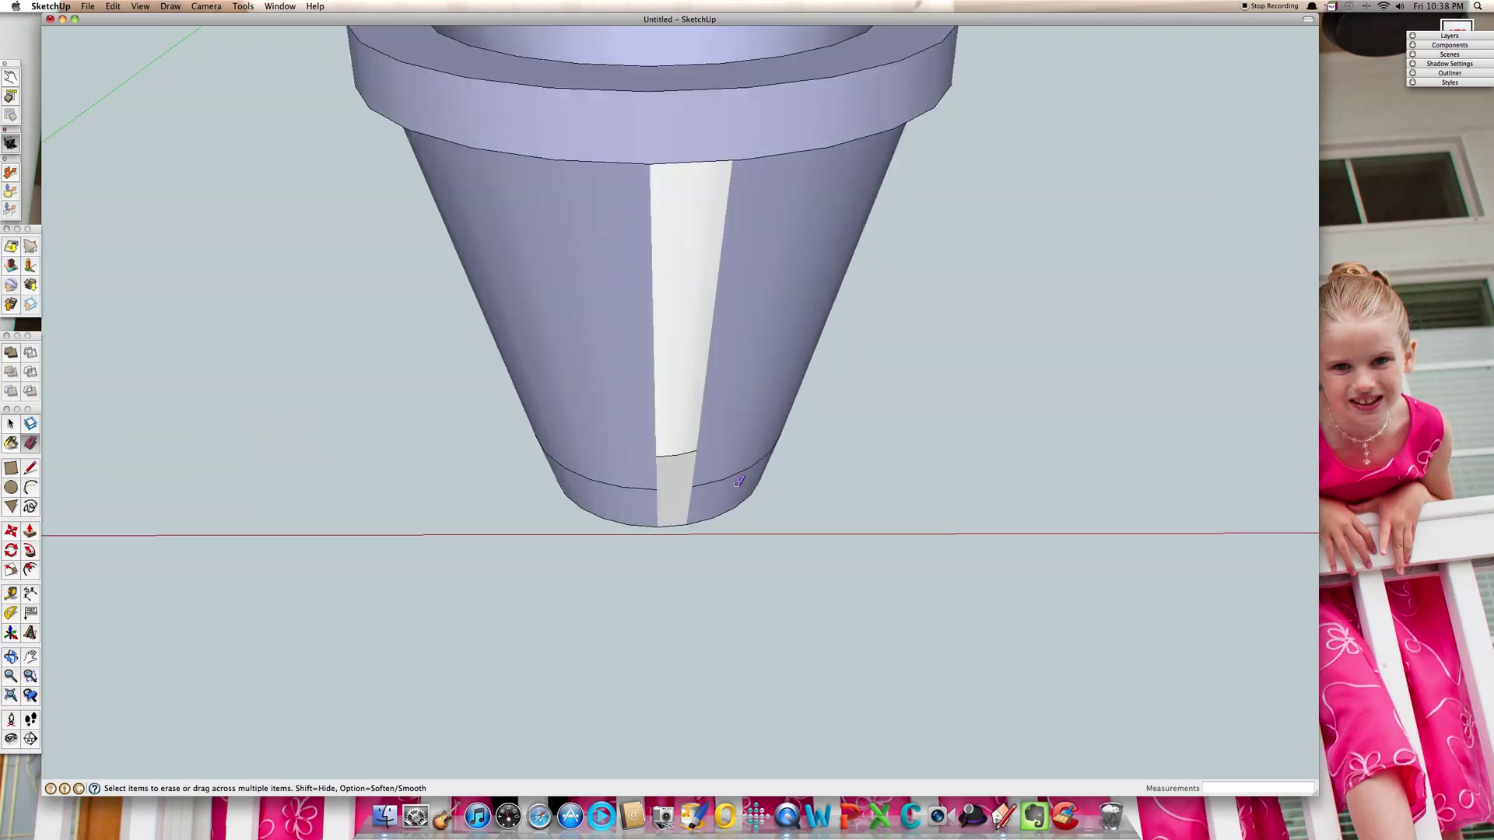
pyautogui.press('super+z')
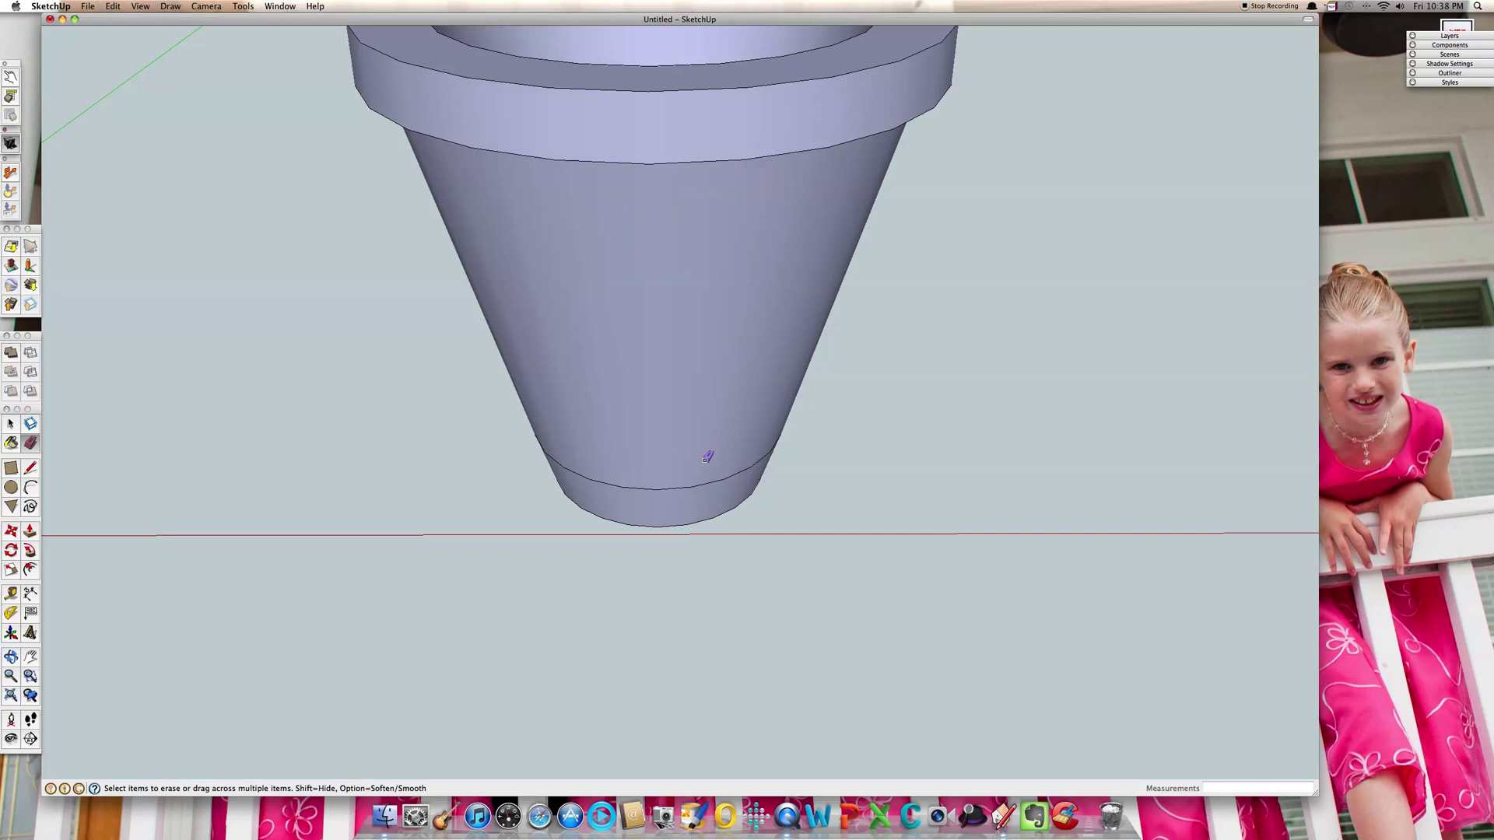
# Select the entire cup with a triple-click and delete it.
pyautogui.moveTo(700, 456)
pyautogui.mouseDown(button='middle')
pyautogui.moveTo(674, 470)
pyautogui.moveTo(700, 130)
pyautogui.moveTo(643, 365)
pyautogui.mouseUp(button='middle')
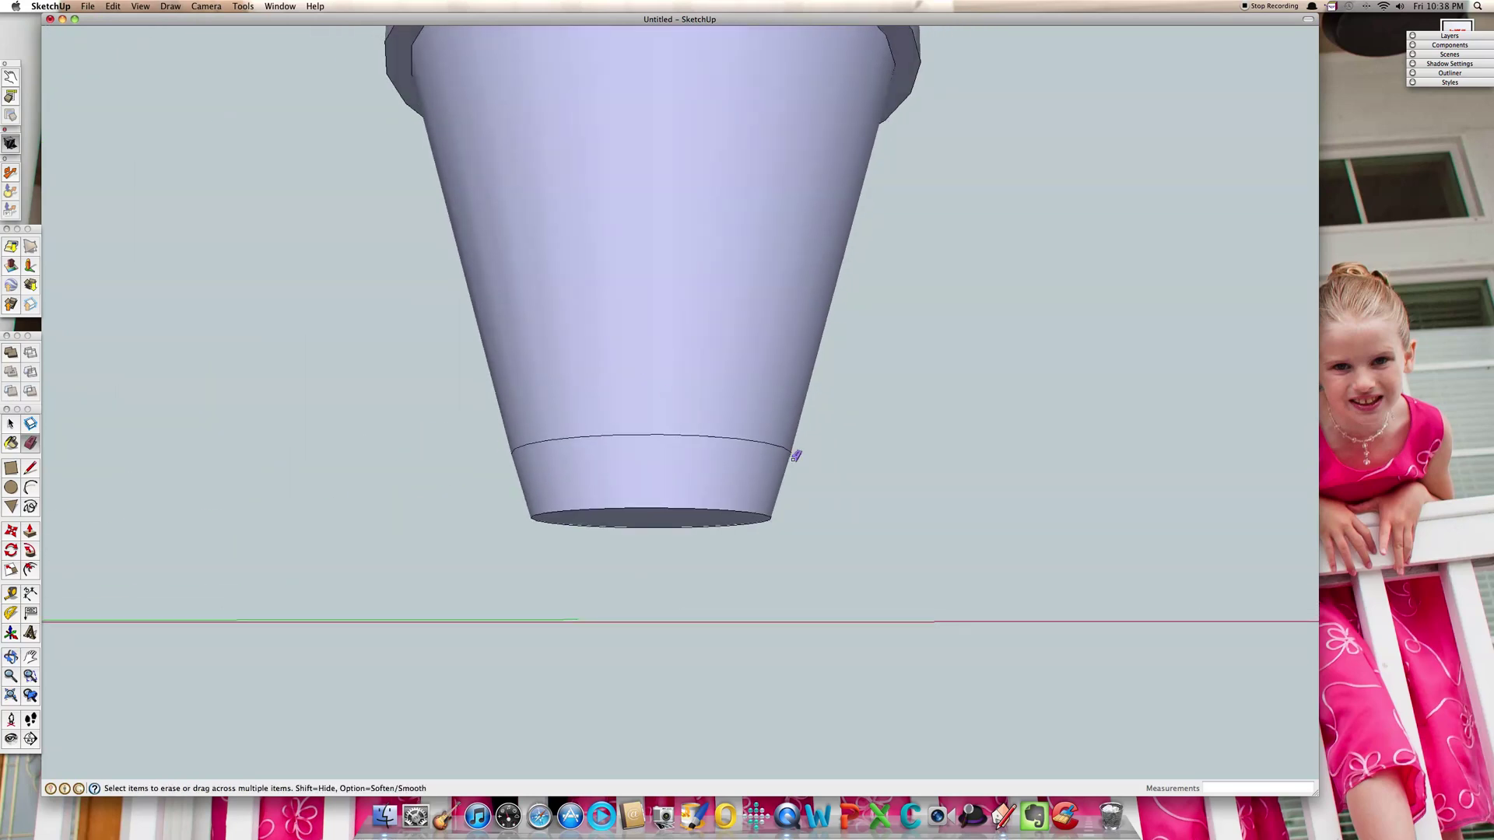
pyautogui.moveTo(797, 455)
pyautogui.mouseDown(button='middle')
pyautogui.moveTo(597, 544)
pyautogui.moveTo(781, 464)
pyautogui.mouseUp(button='middle')
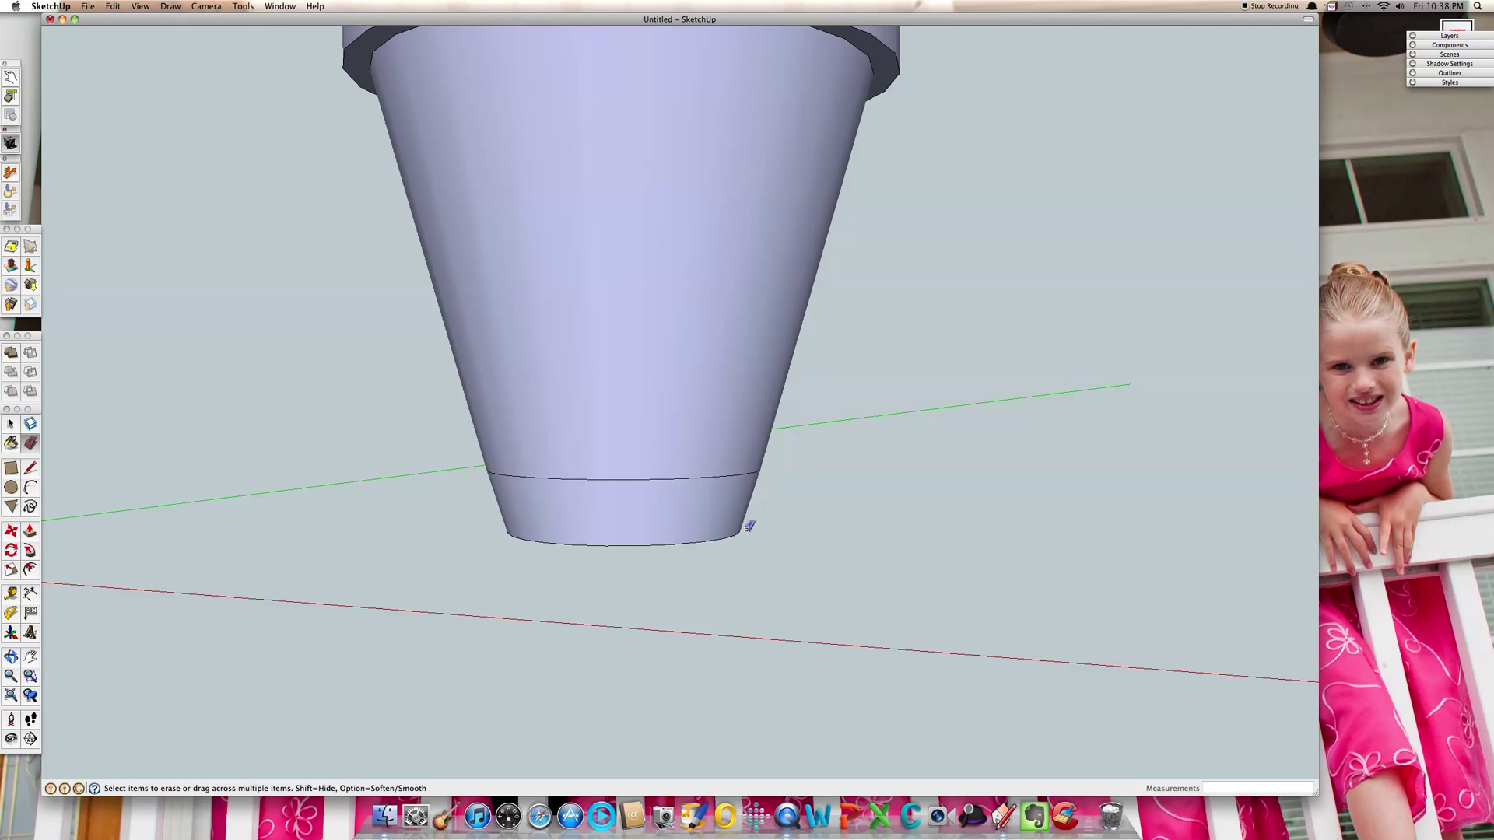
pyautogui.moveTo(589, 558); pyautogui.dragTo(644, 568, button='middle')
pyautogui.scroll(-3, 604, 257)
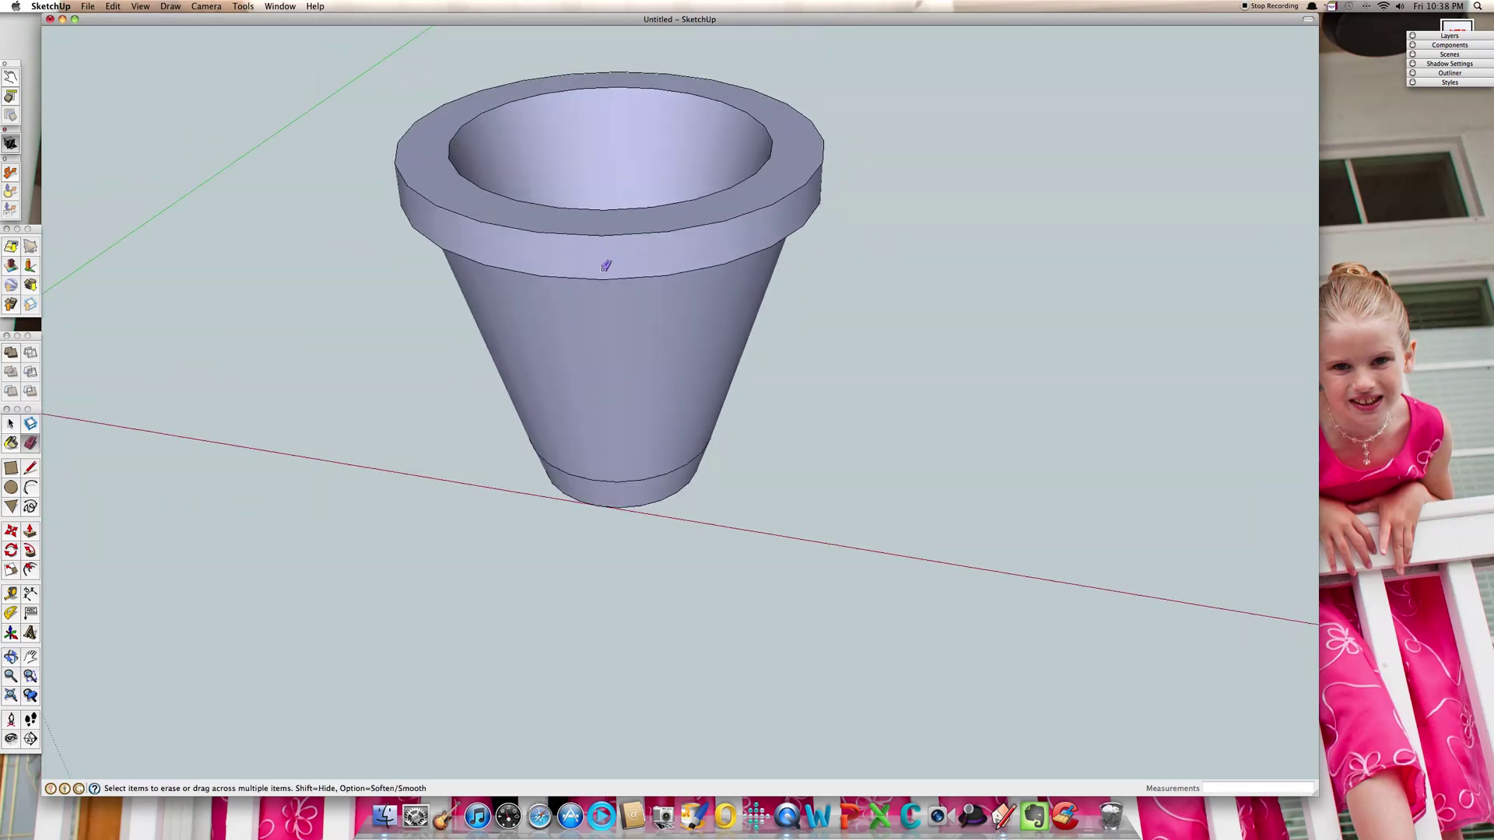
pyautogui.moveTo(622, 393)
pyautogui.mouseDown(button='middle')
pyautogui.moveTo(804, 207)
pyautogui.moveTo(797, 223)
pyautogui.mouseUp(button='middle')
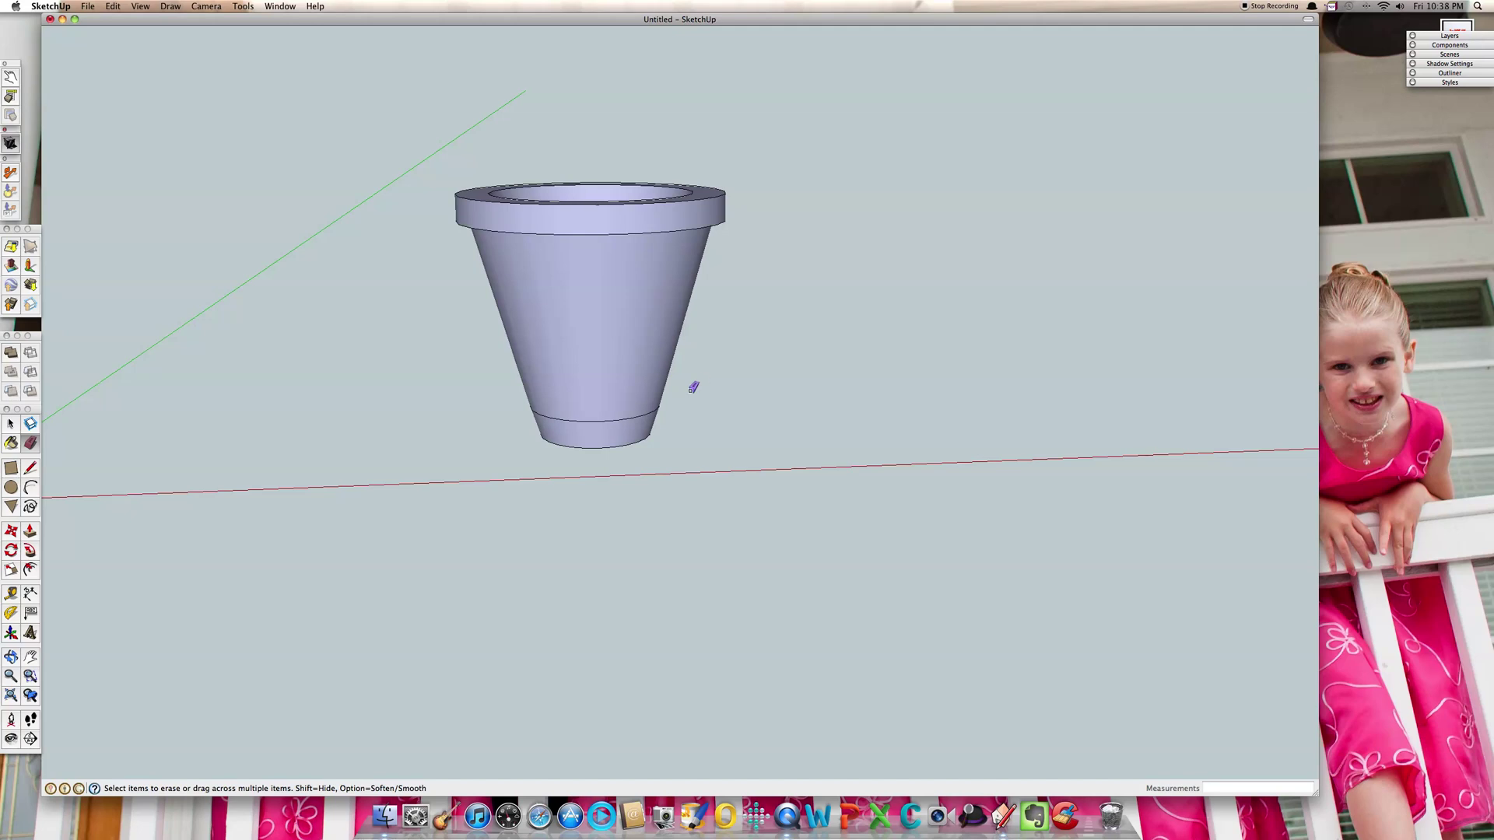
pyautogui.press('space')
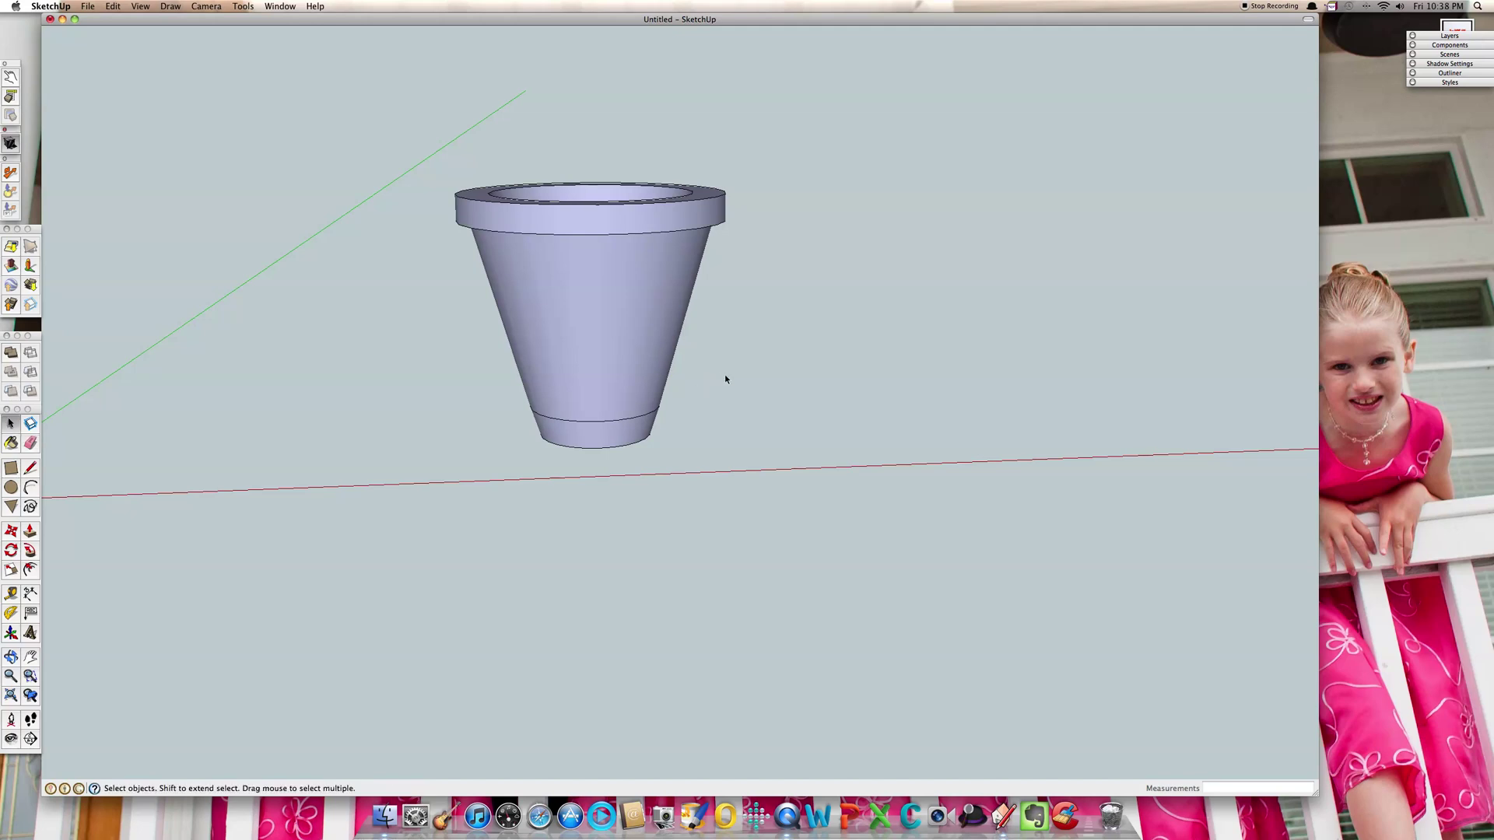
pyautogui.tripleClick(606, 311)
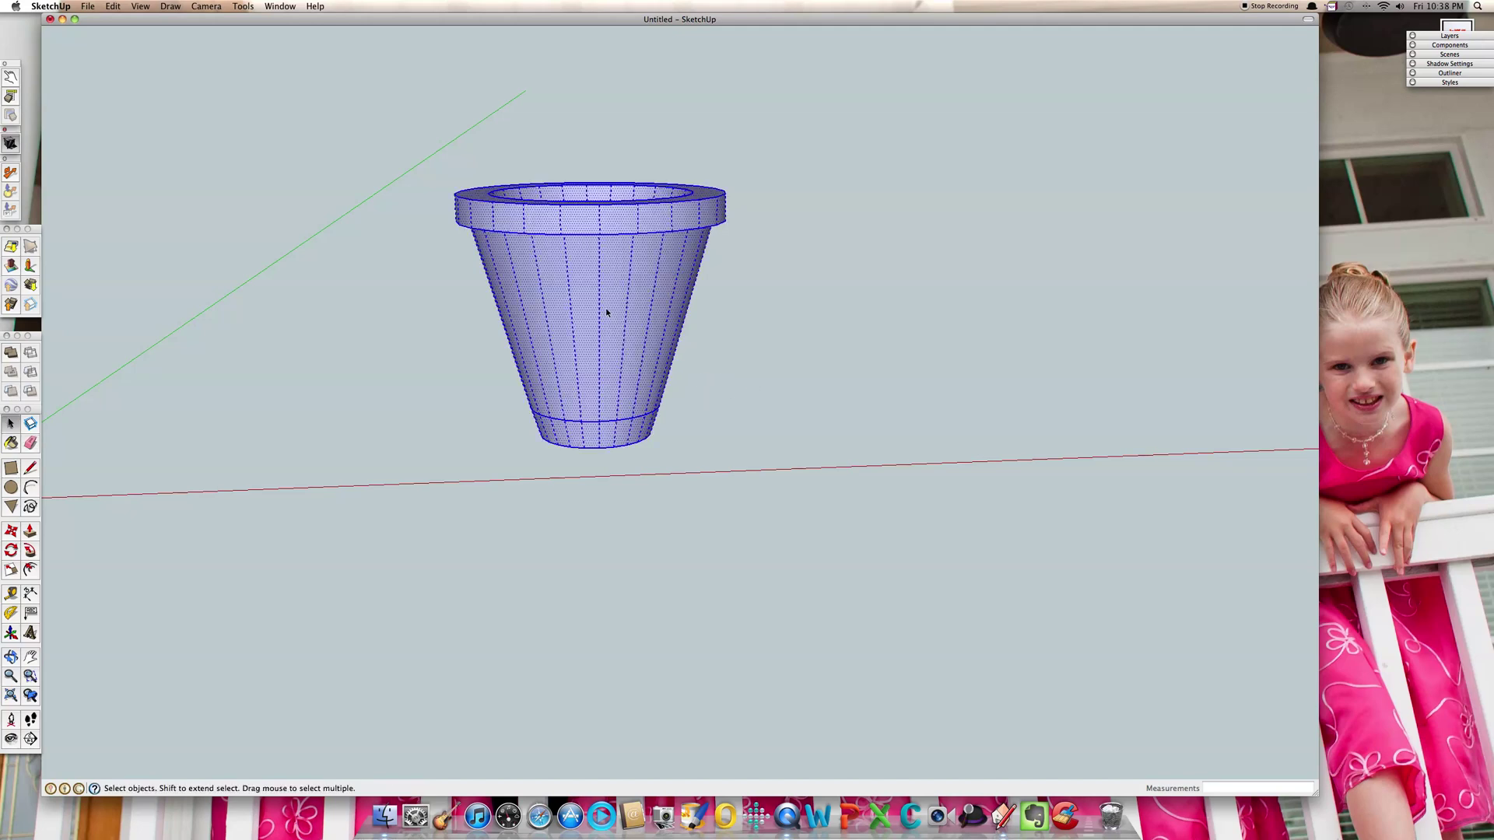
pyautogui.press('Delete')
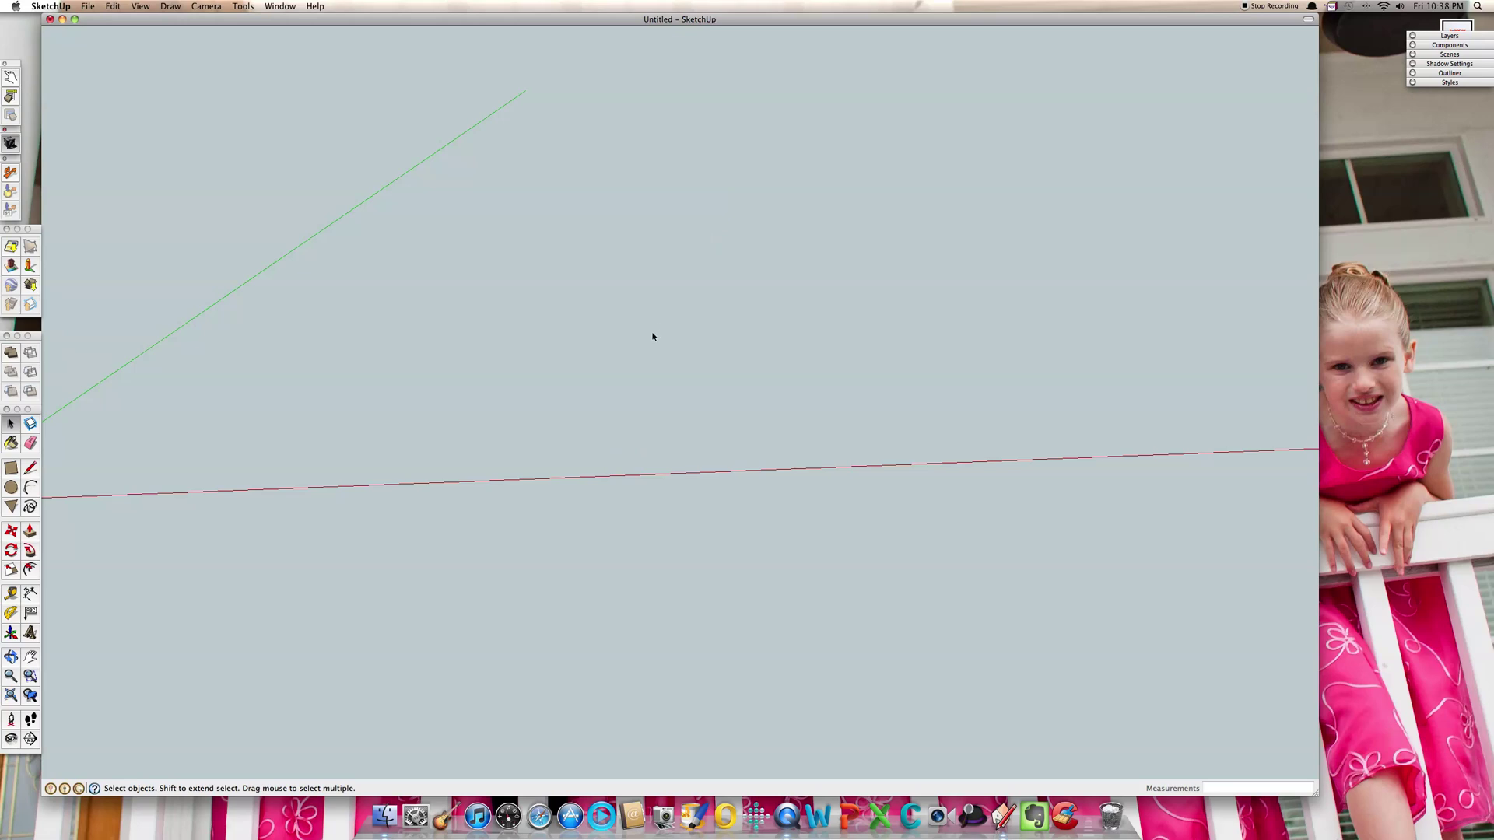
# Draw a first rectangle by placing two opposite corners.
pyautogui.press('r')
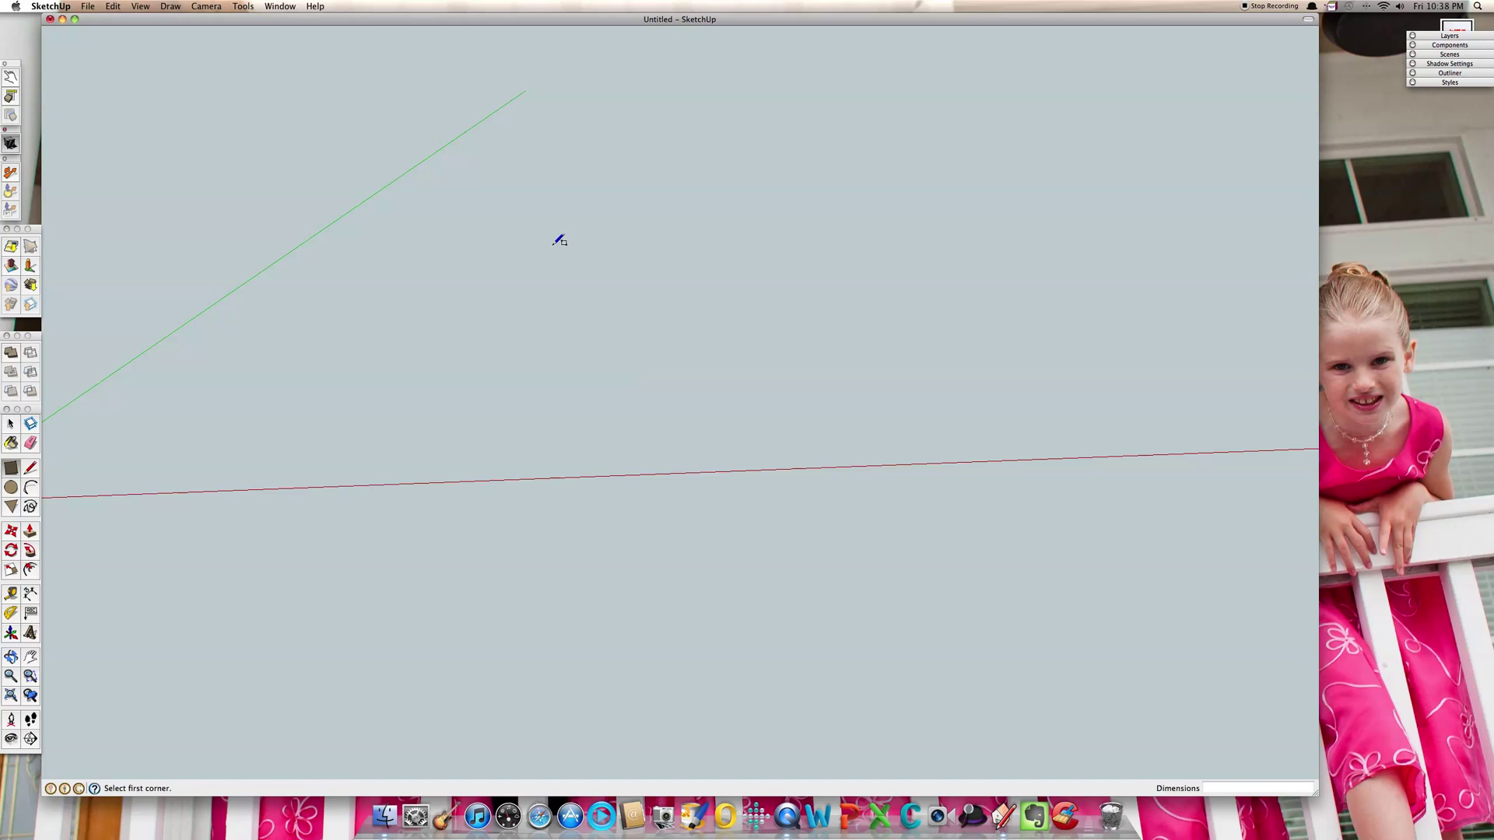
pyautogui.click(561, 237)
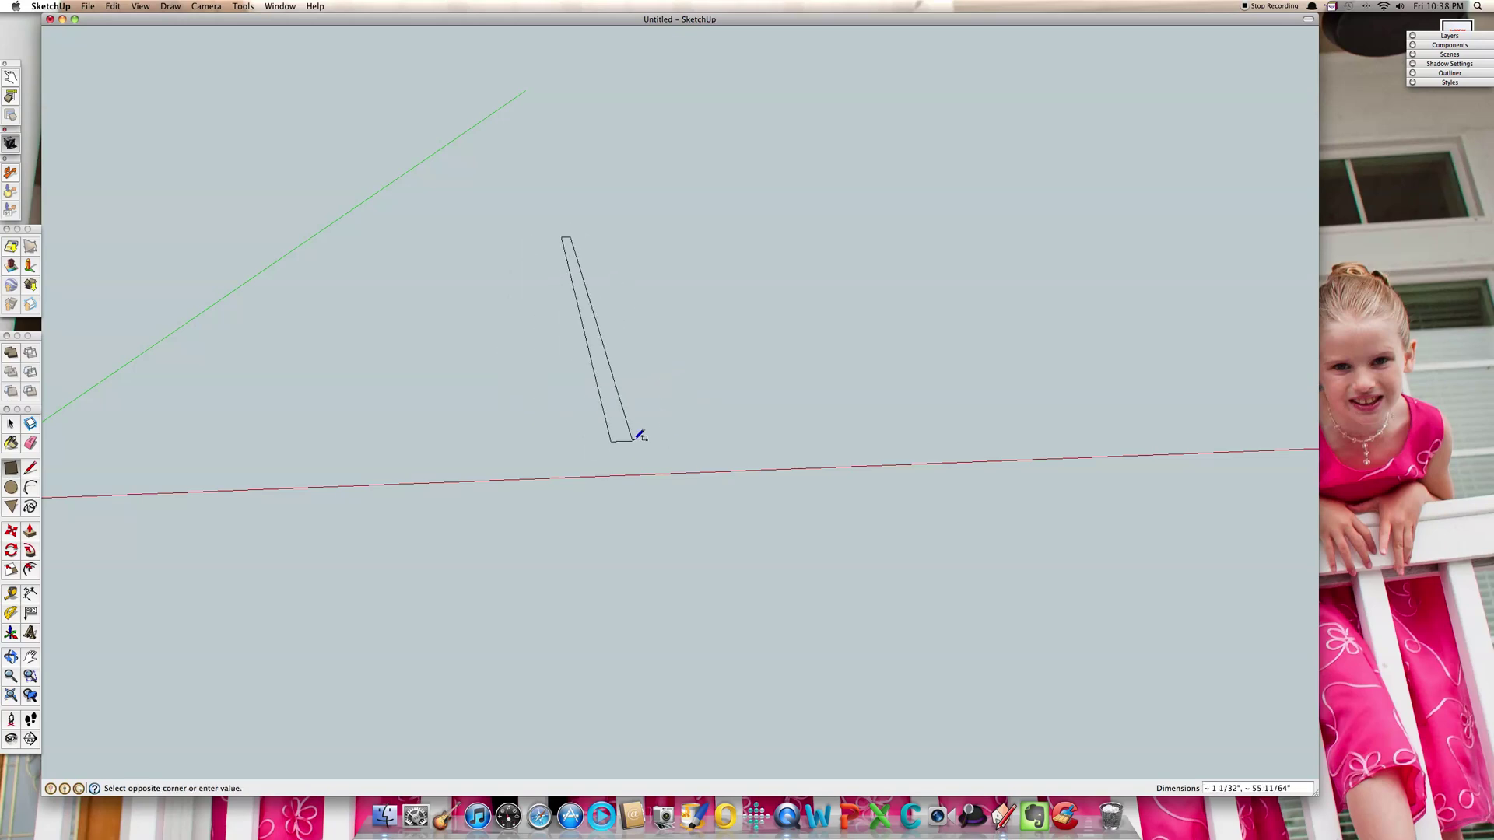
pyautogui.moveTo(654, 424); pyautogui.dragTo(748, 317, button='middle')
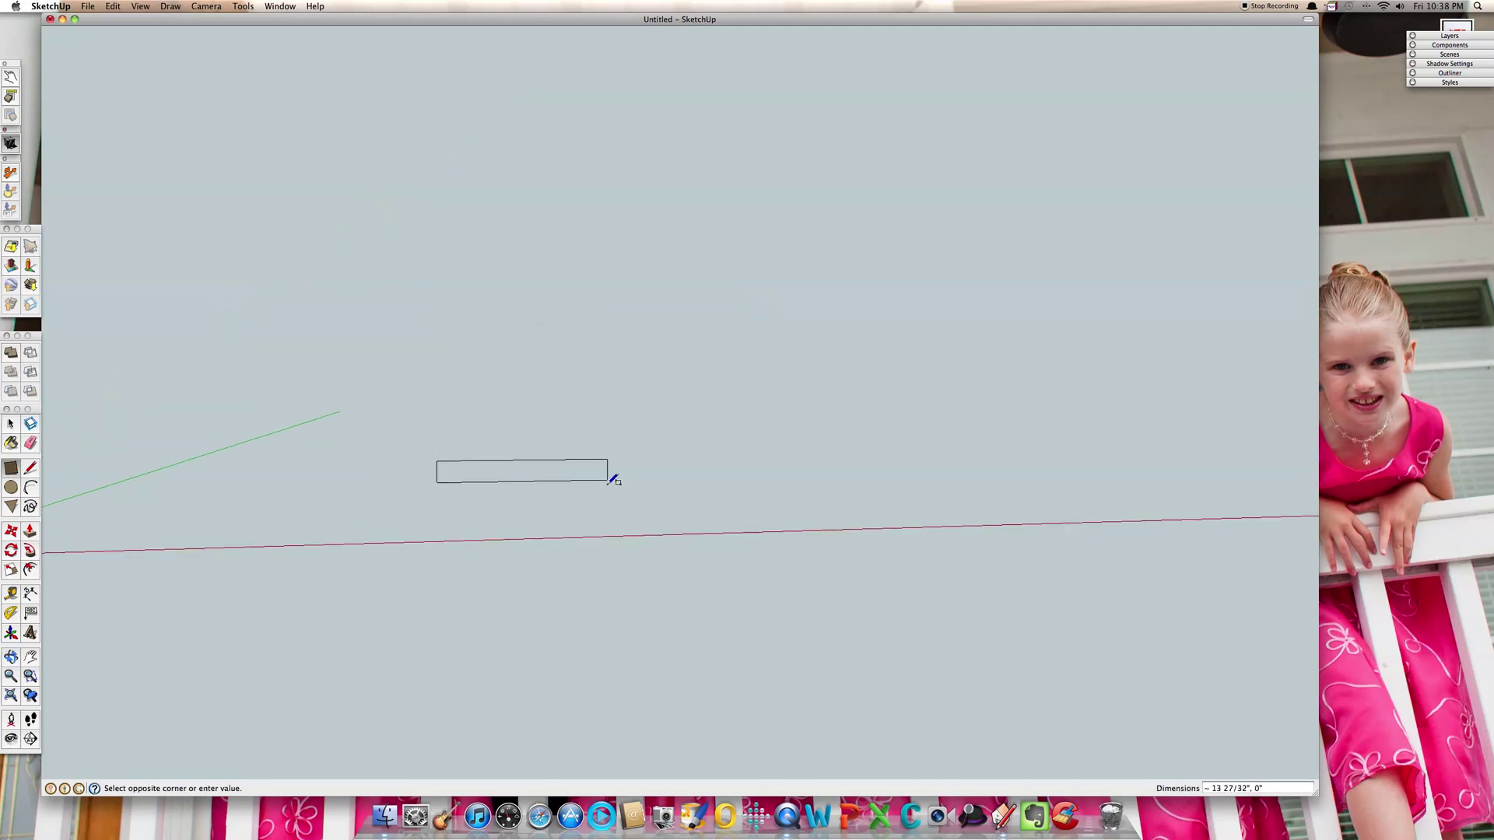
pyautogui.click(596, 504)
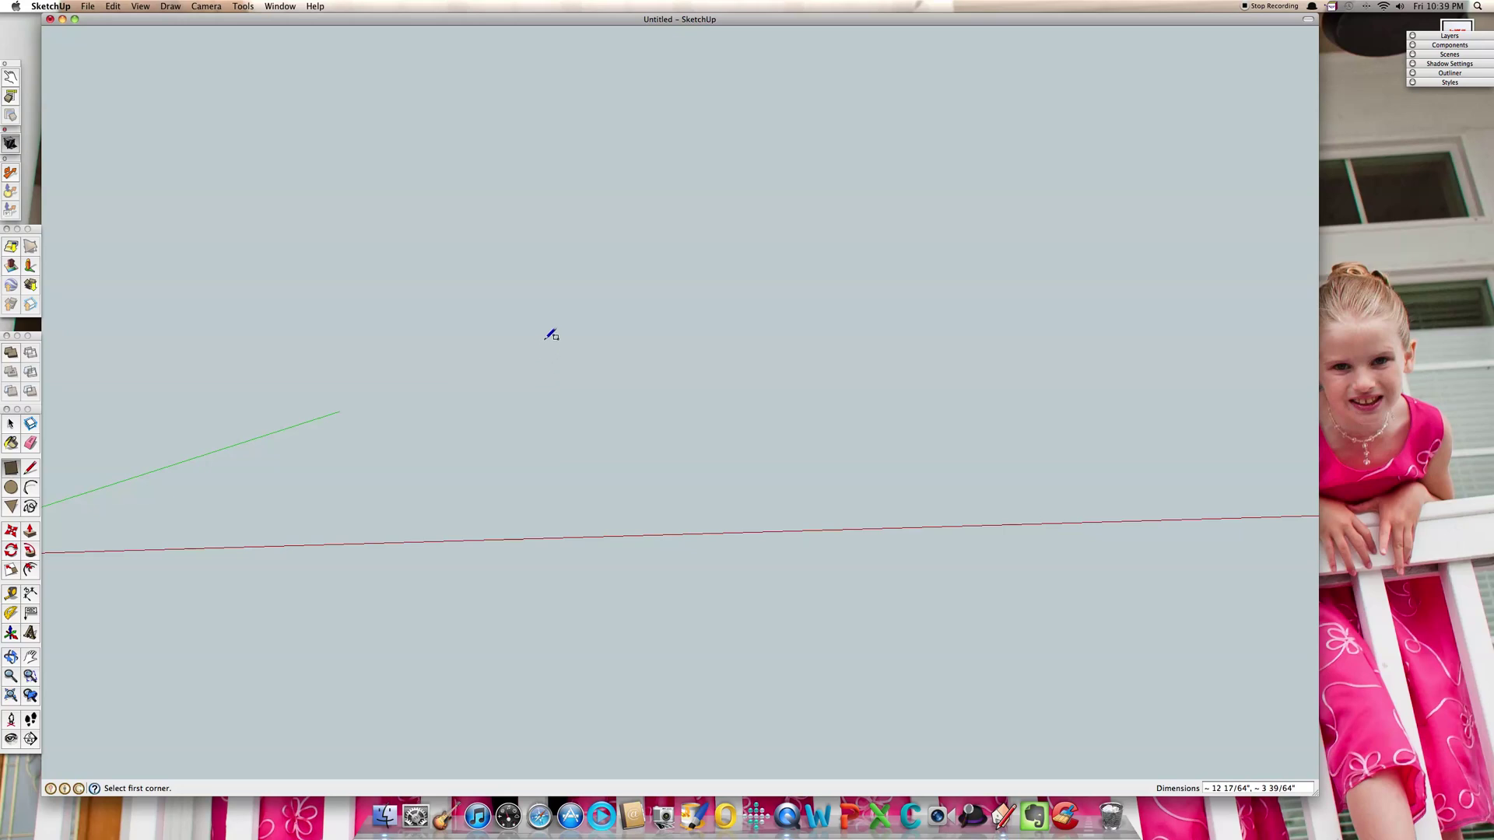
# Draw a new upright rectangle above the red axis sized 3 by 12 from typed dimensions.
pyautogui.click(529, 503)
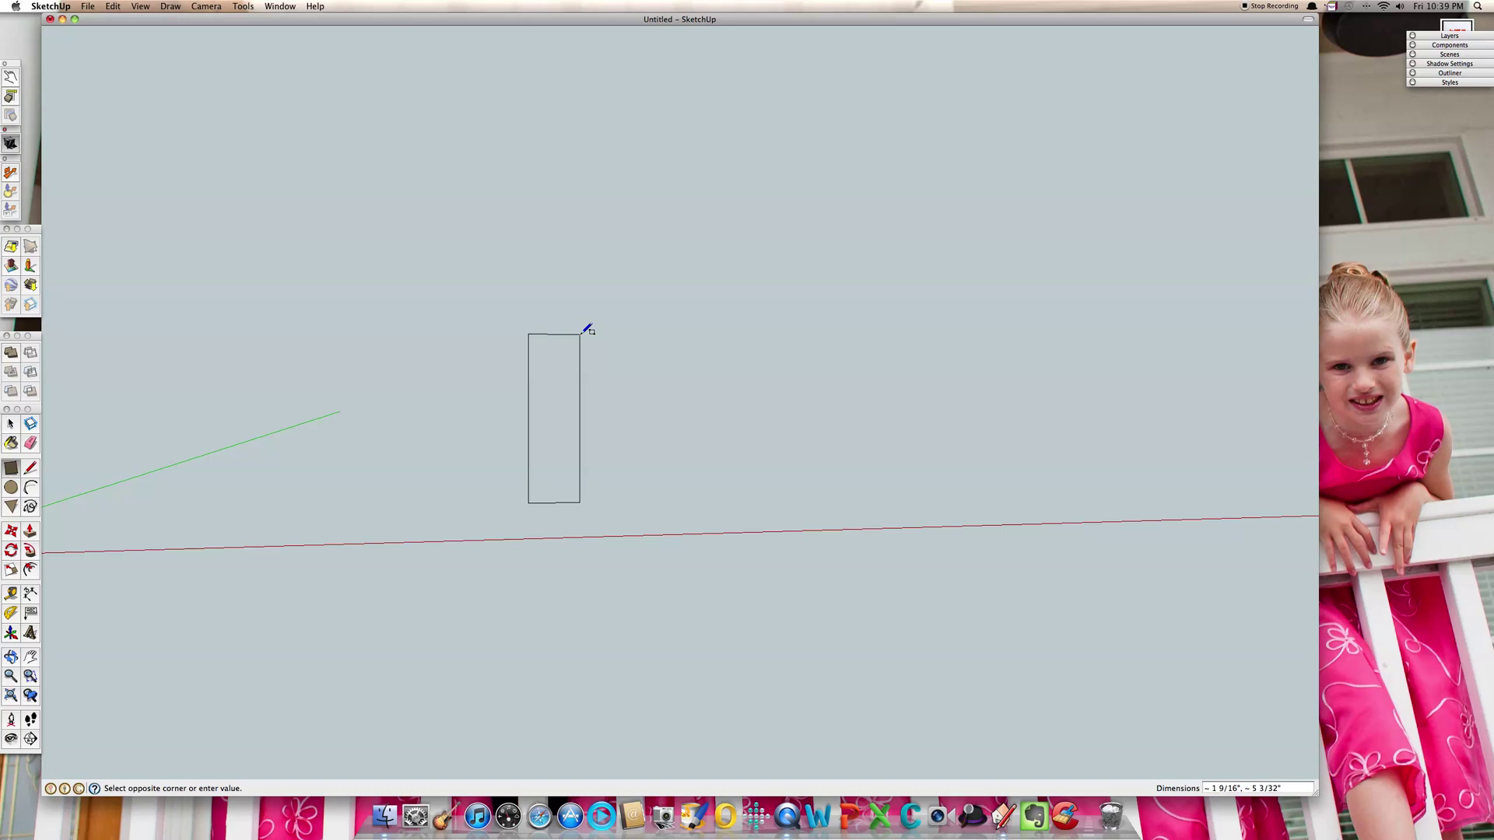
pyautogui.write('3')
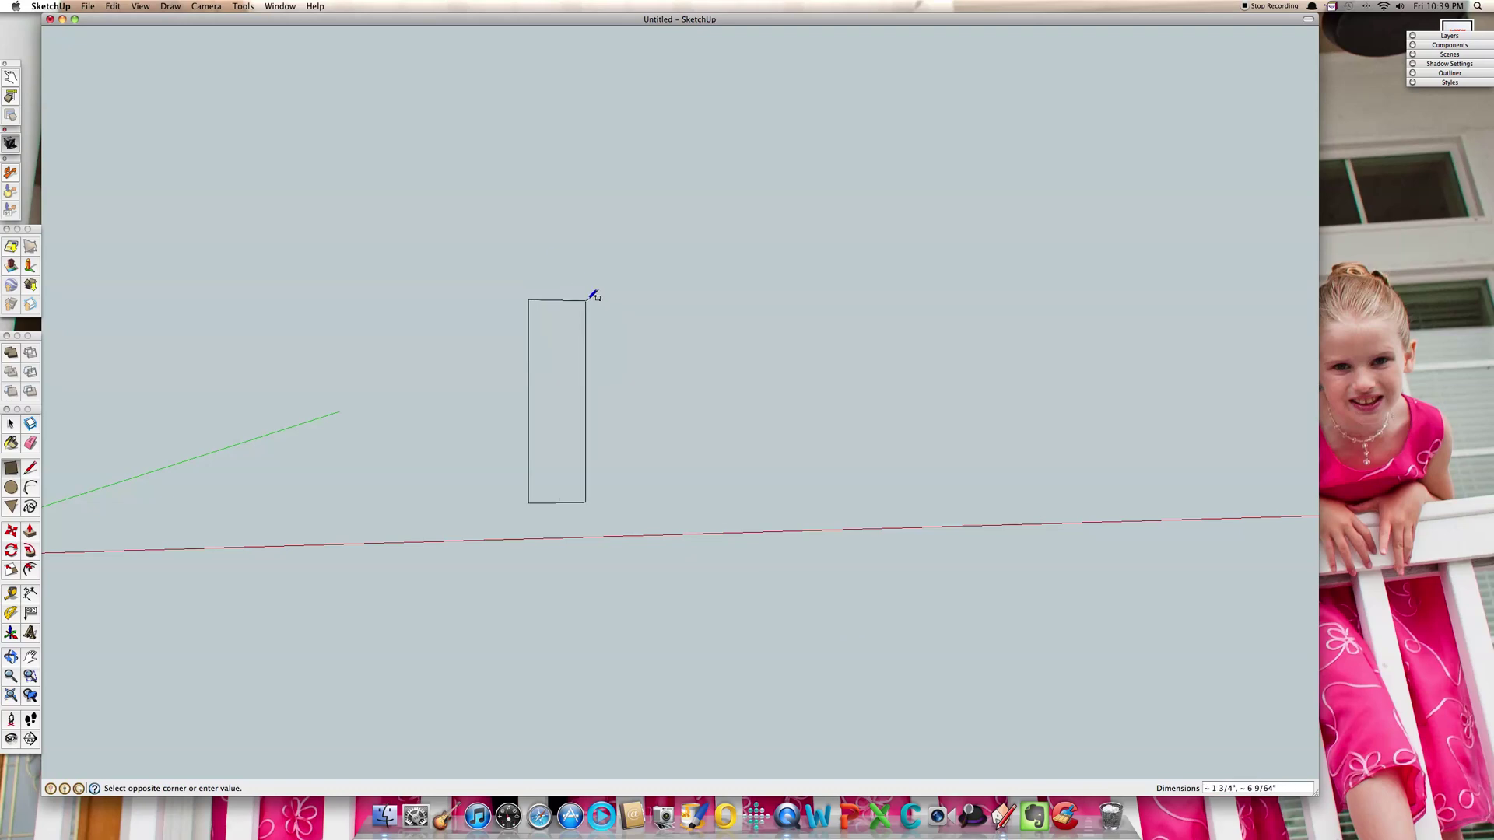
pyautogui.write('3,12')
pyautogui.press('Return')
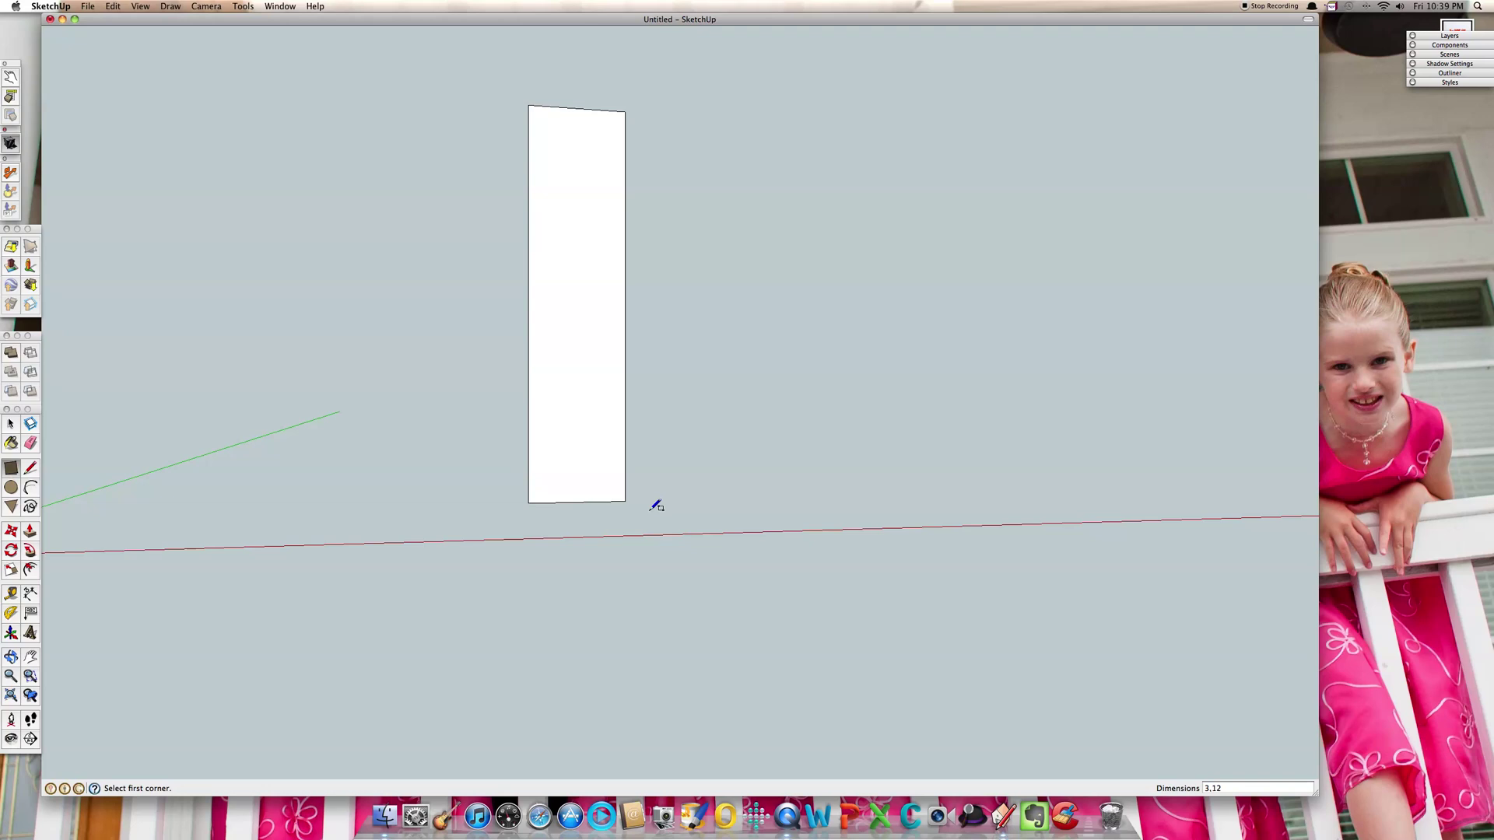
pyautogui.scroll(3, 656, 506)
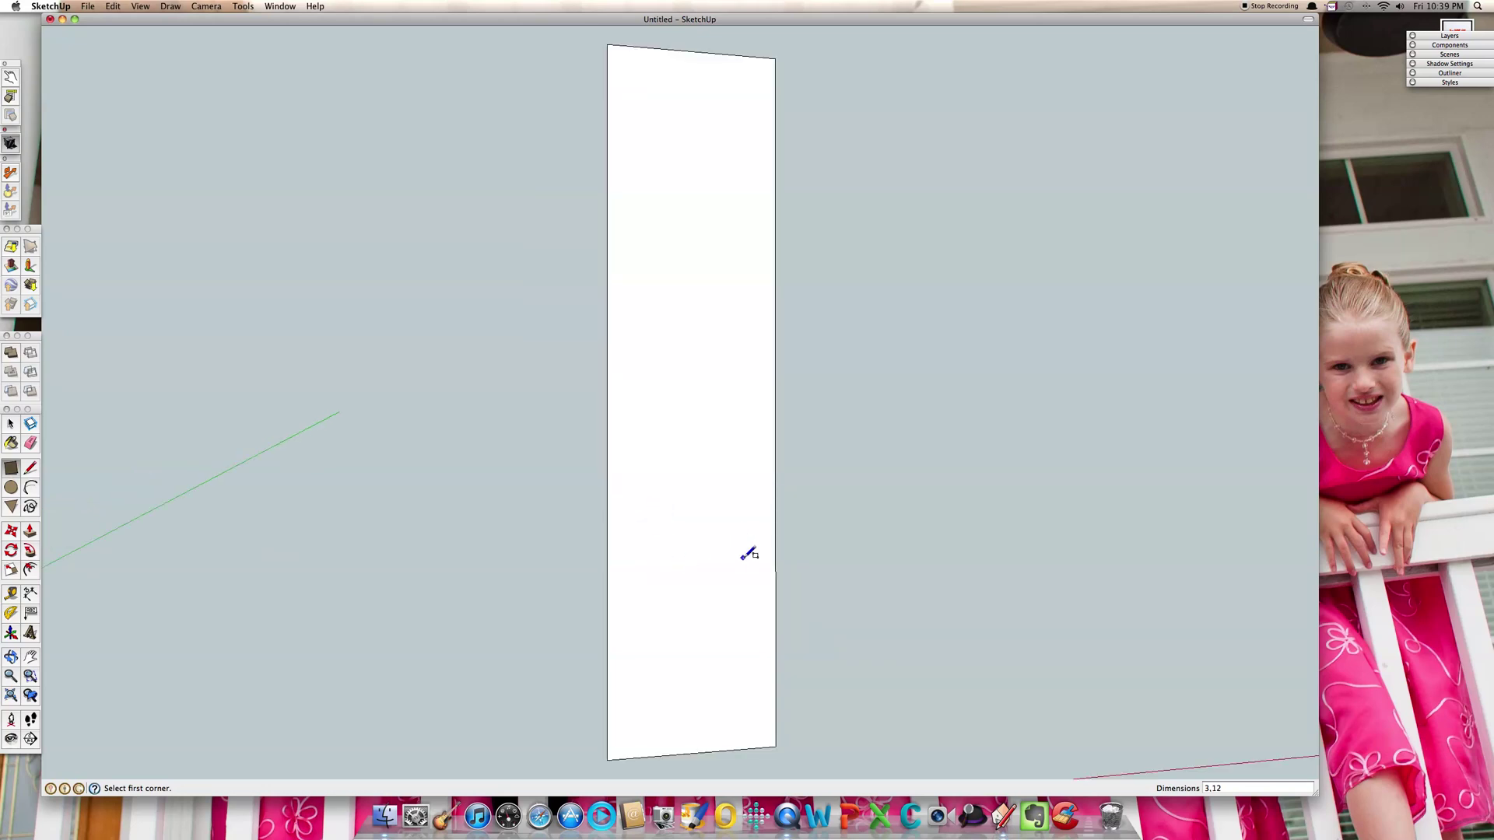
pyautogui.moveTo(757, 400); pyautogui.dragTo(608, 409, button='middle')
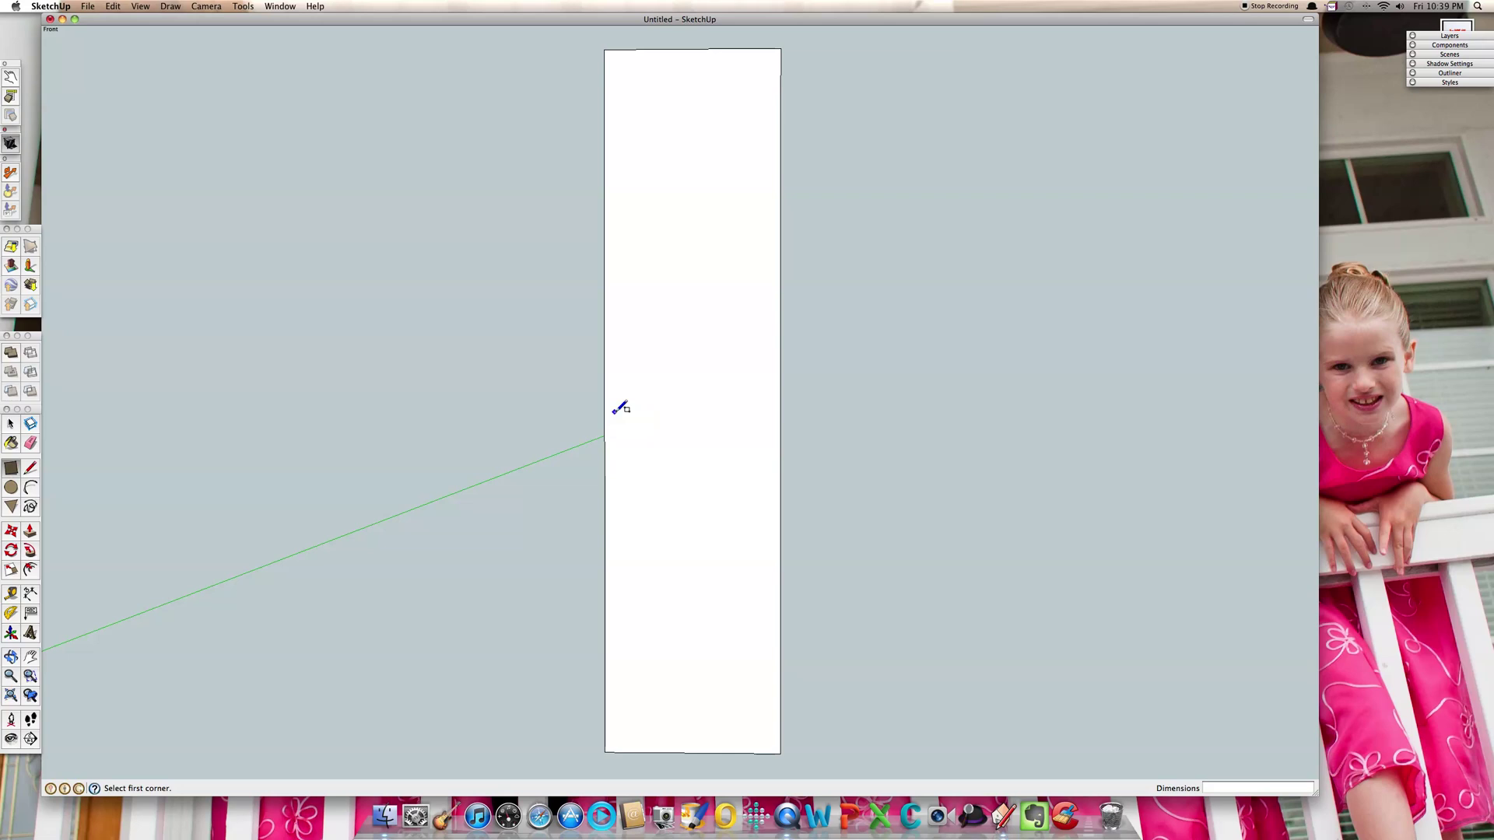
pyautogui.press('o')
pyautogui.moveTo(652, 411); pyautogui.dragTo(664, 463)
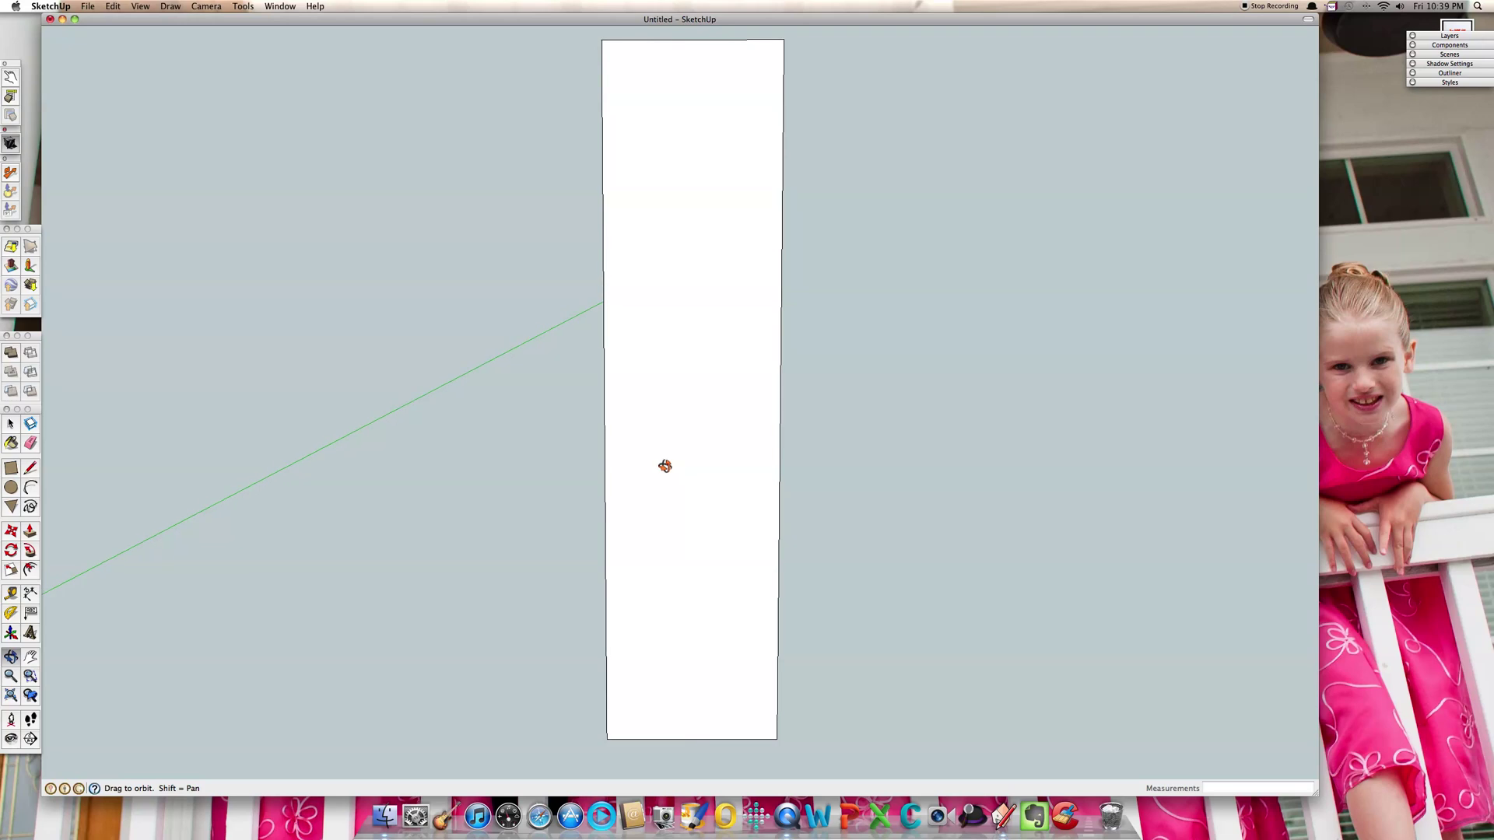
pyautogui.press('r')
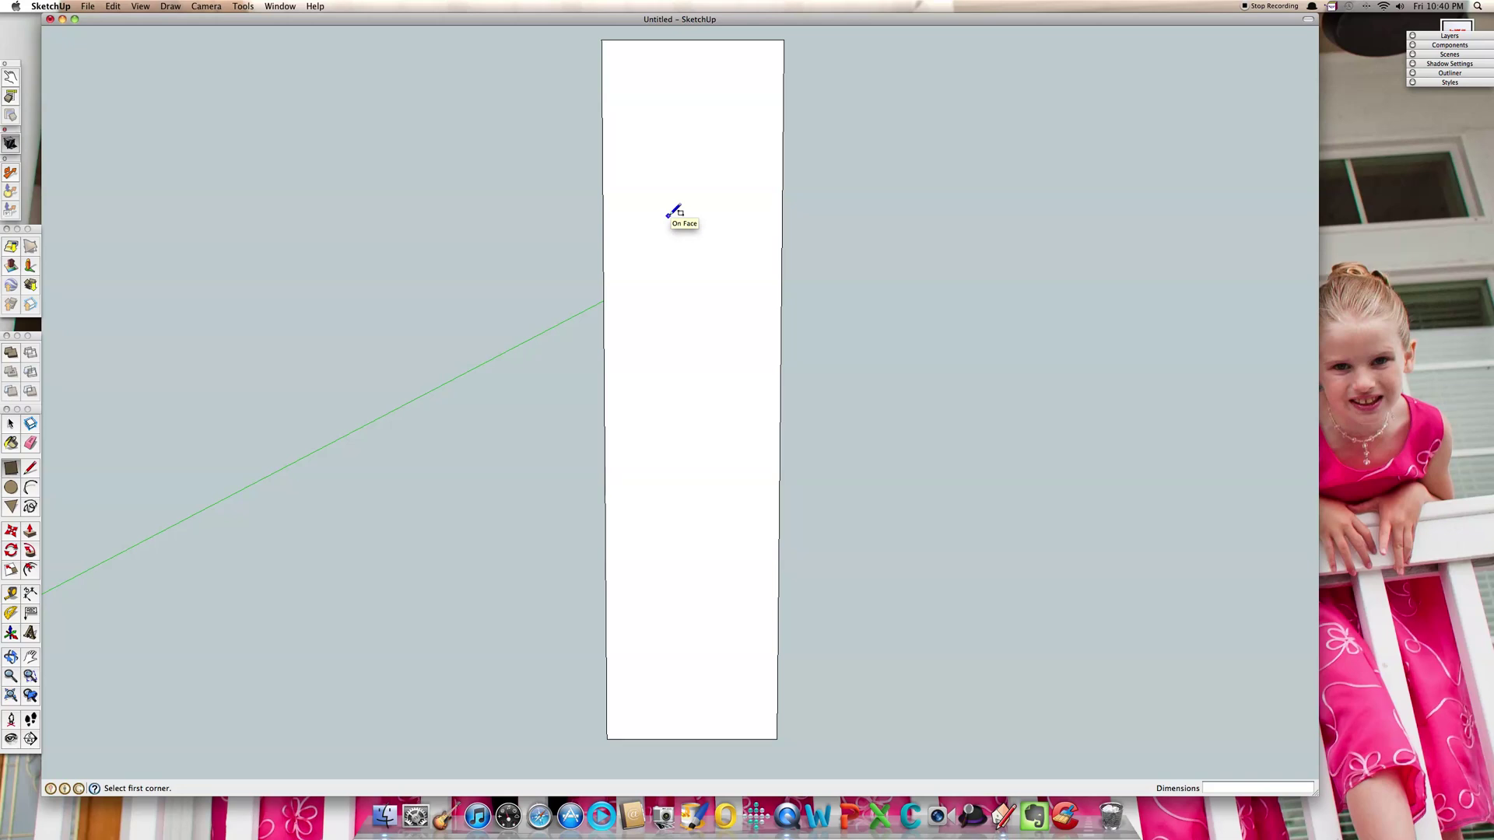
# Draw three connected arcs from the face's top edge to its bottom edge, bulging right, left, then gently.
pyautogui.press('a')
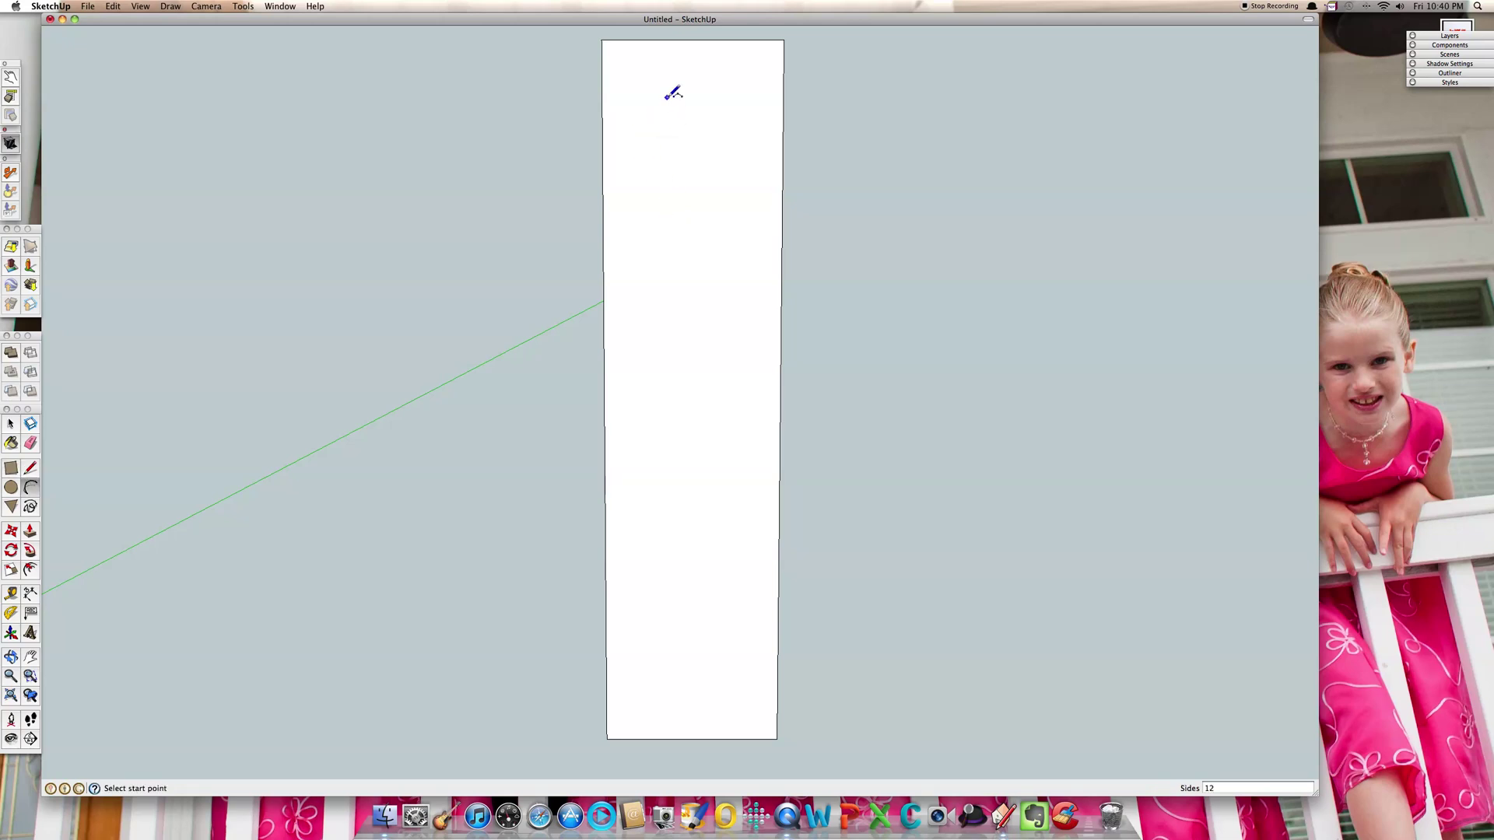
pyautogui.click(672, 40)
pyautogui.click(714, 193)
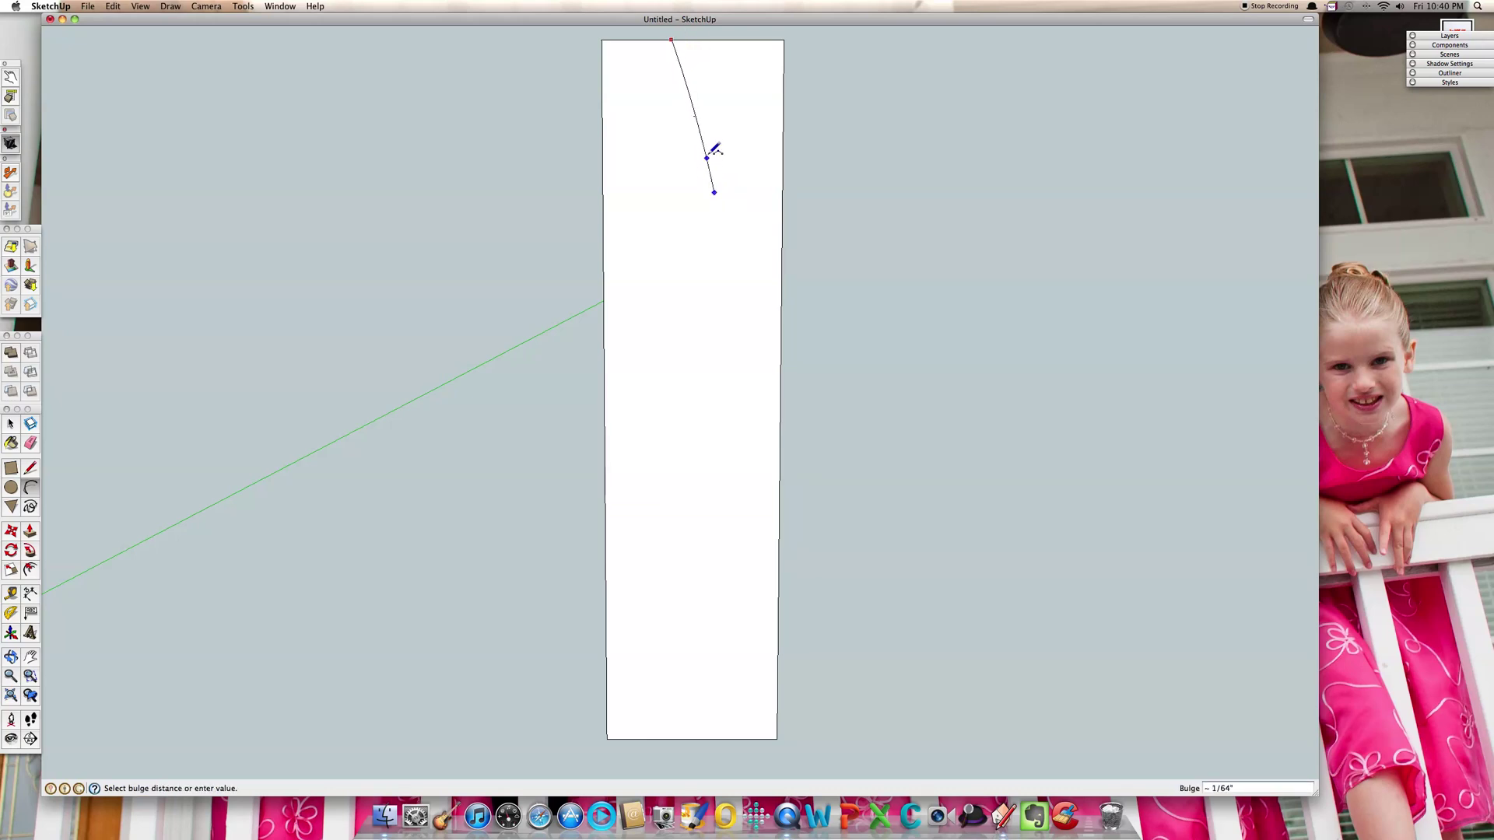
pyautogui.click(730, 109)
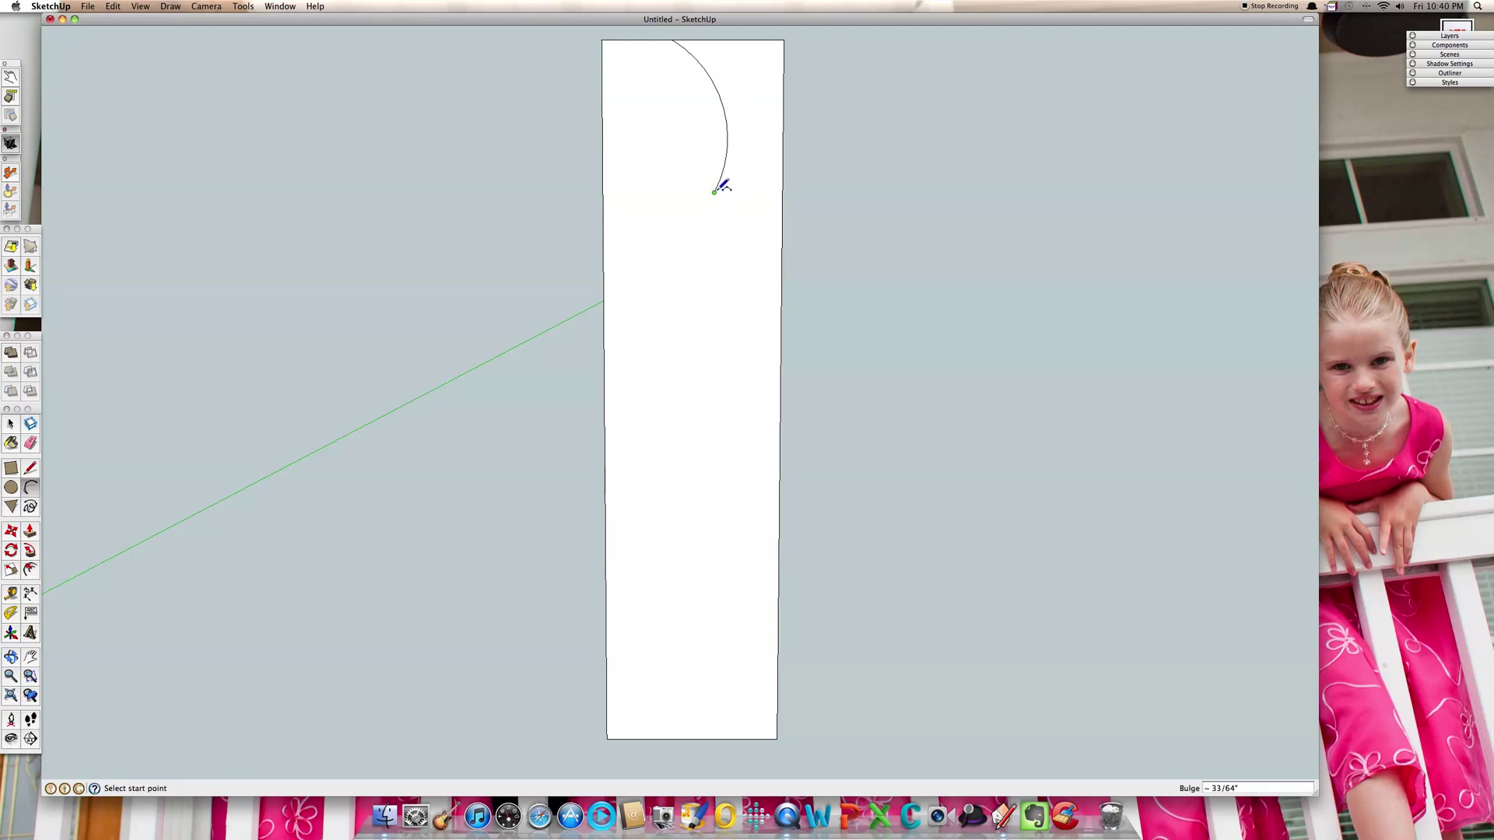
pyautogui.click(714, 192)
pyautogui.click(613, 377)
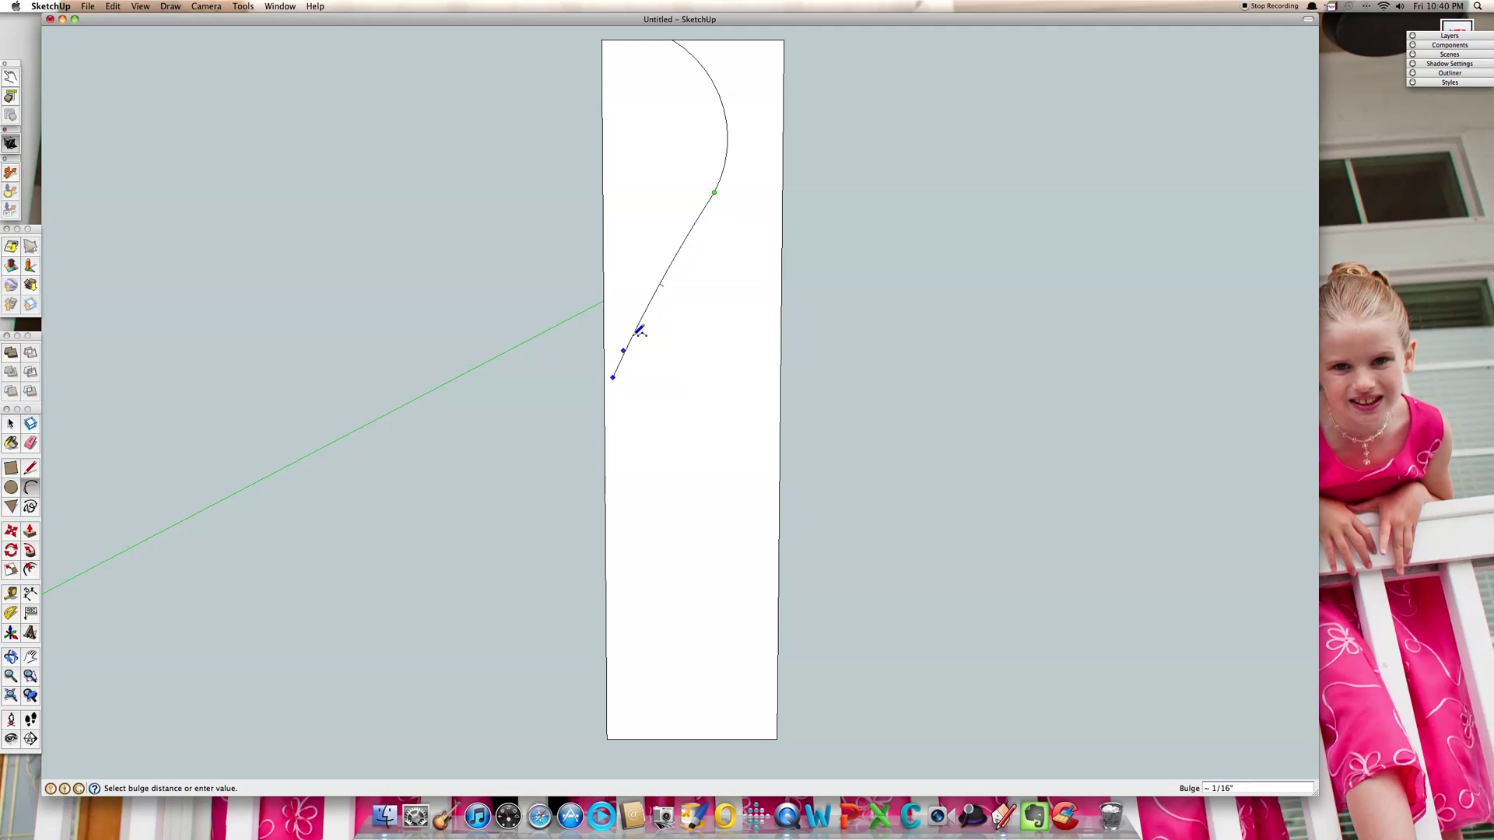
pyautogui.click(632, 248)
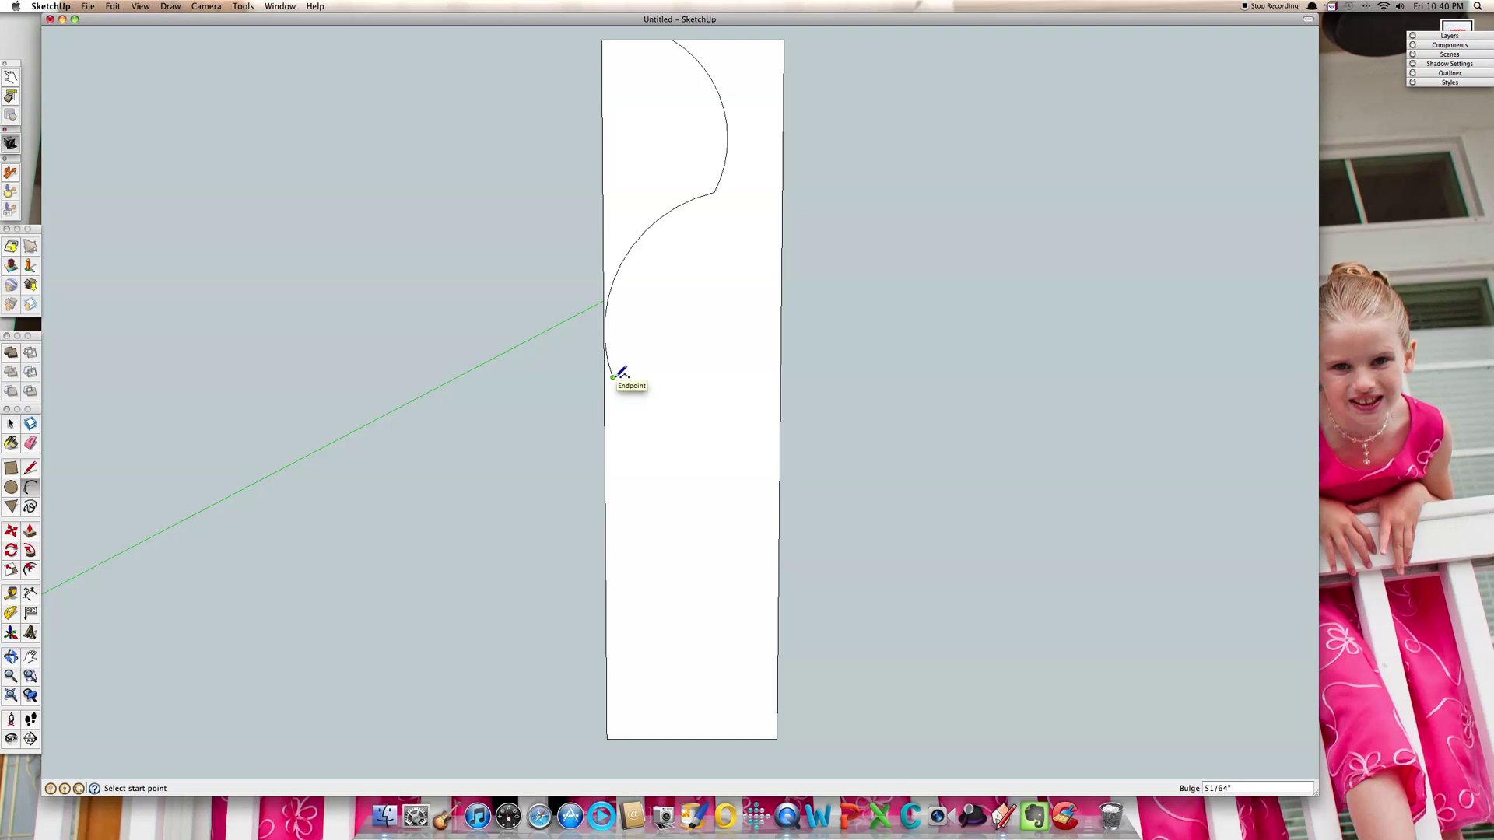
pyautogui.click(614, 377)
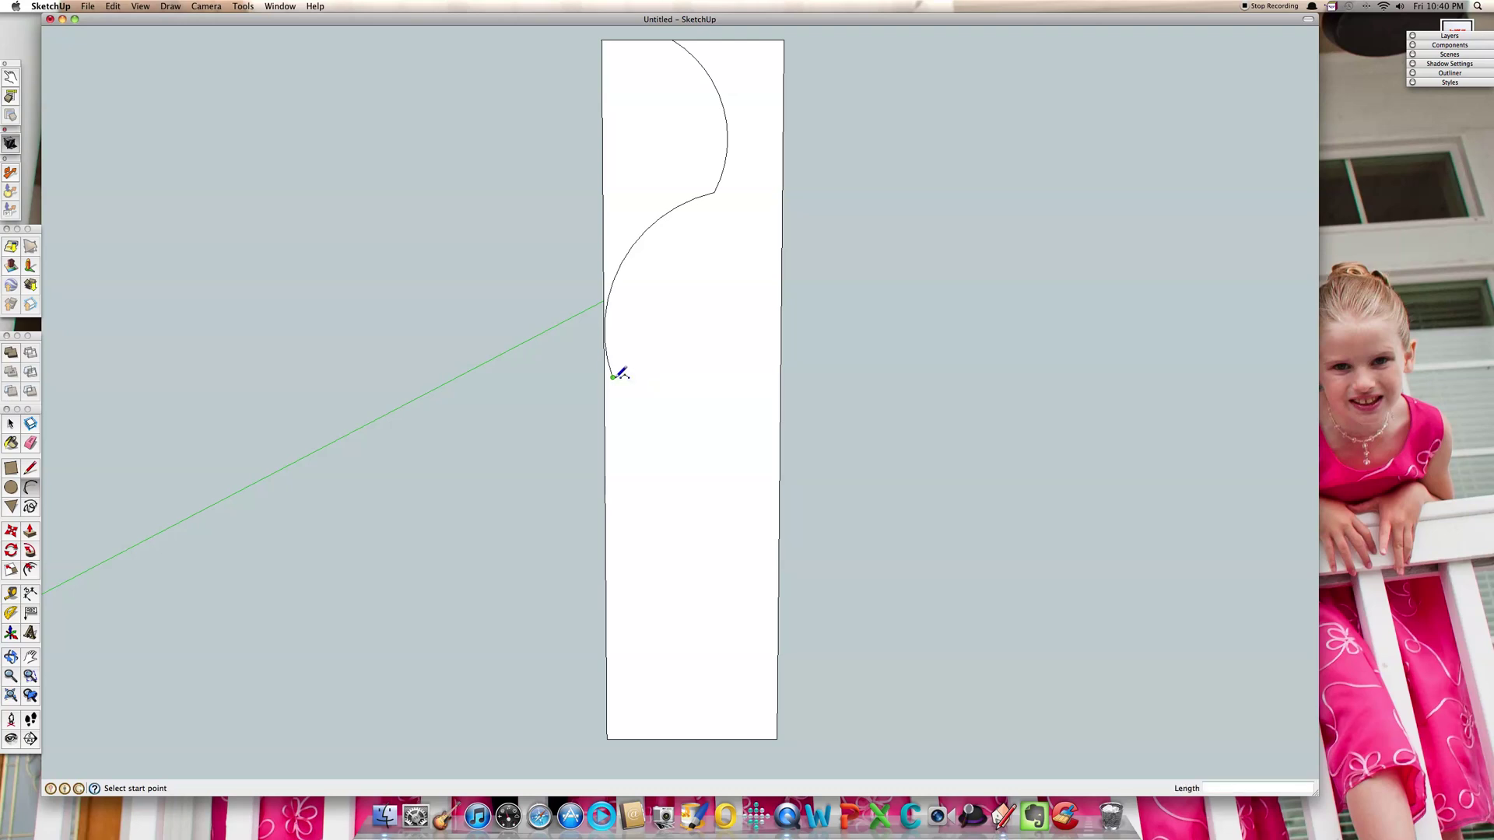
pyautogui.click(743, 738)
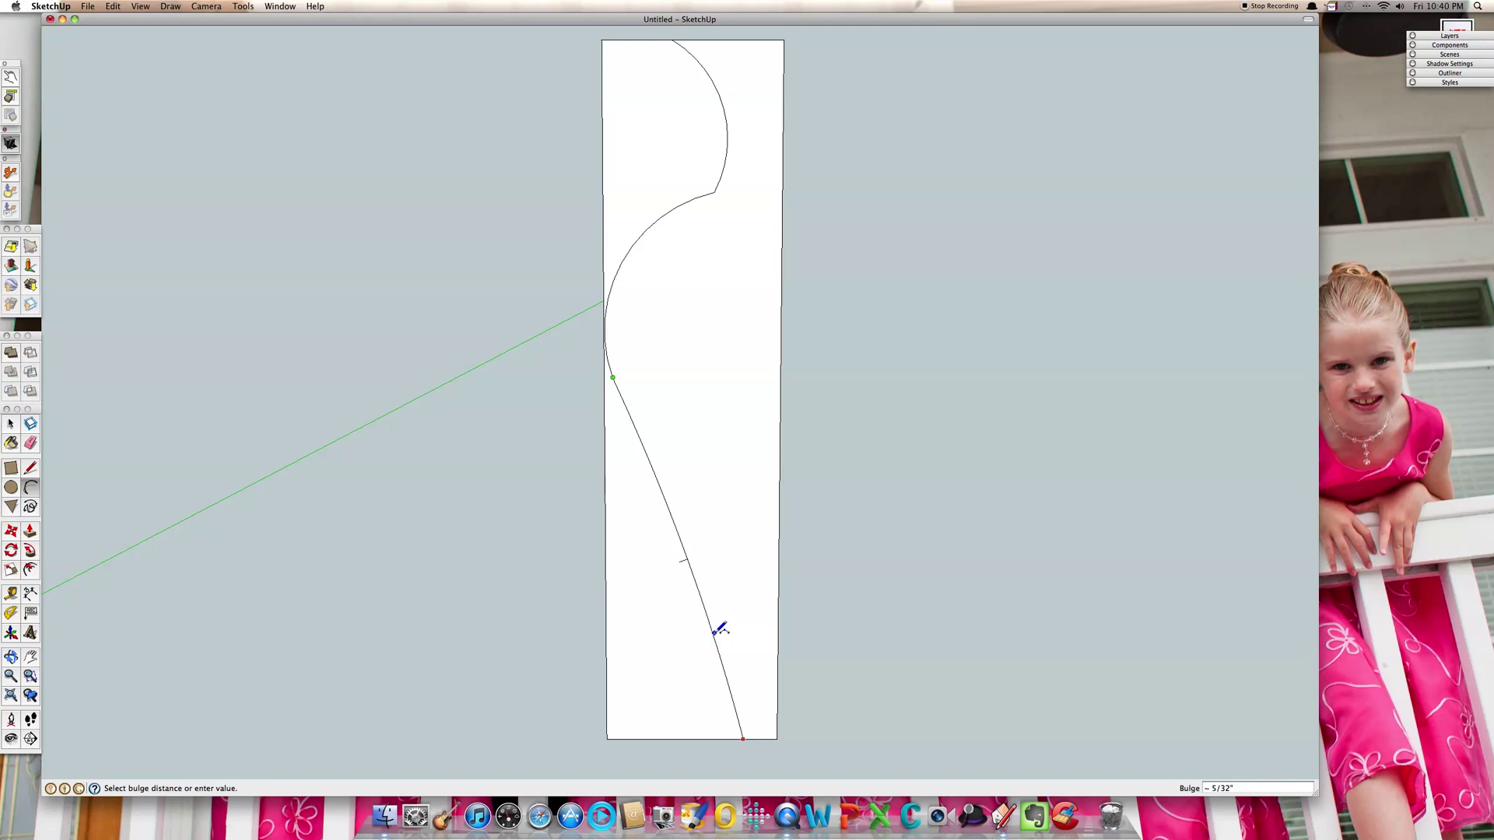
pyautogui.click(718, 630)
# Place guide lines 4 below the top edge and 4 above the bottom edge.
pyautogui.press('t')
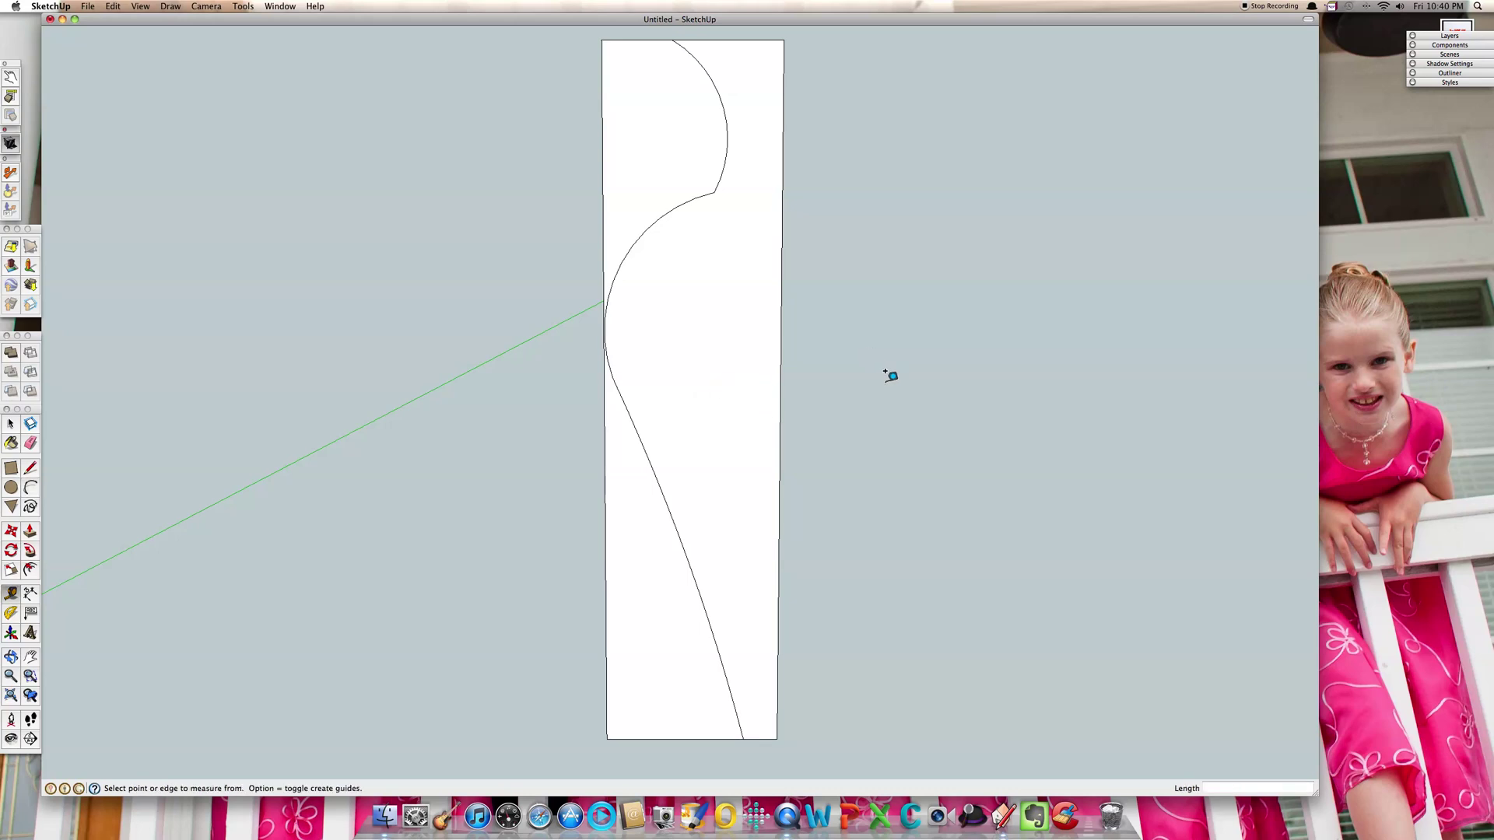
pyautogui.click(738, 39)
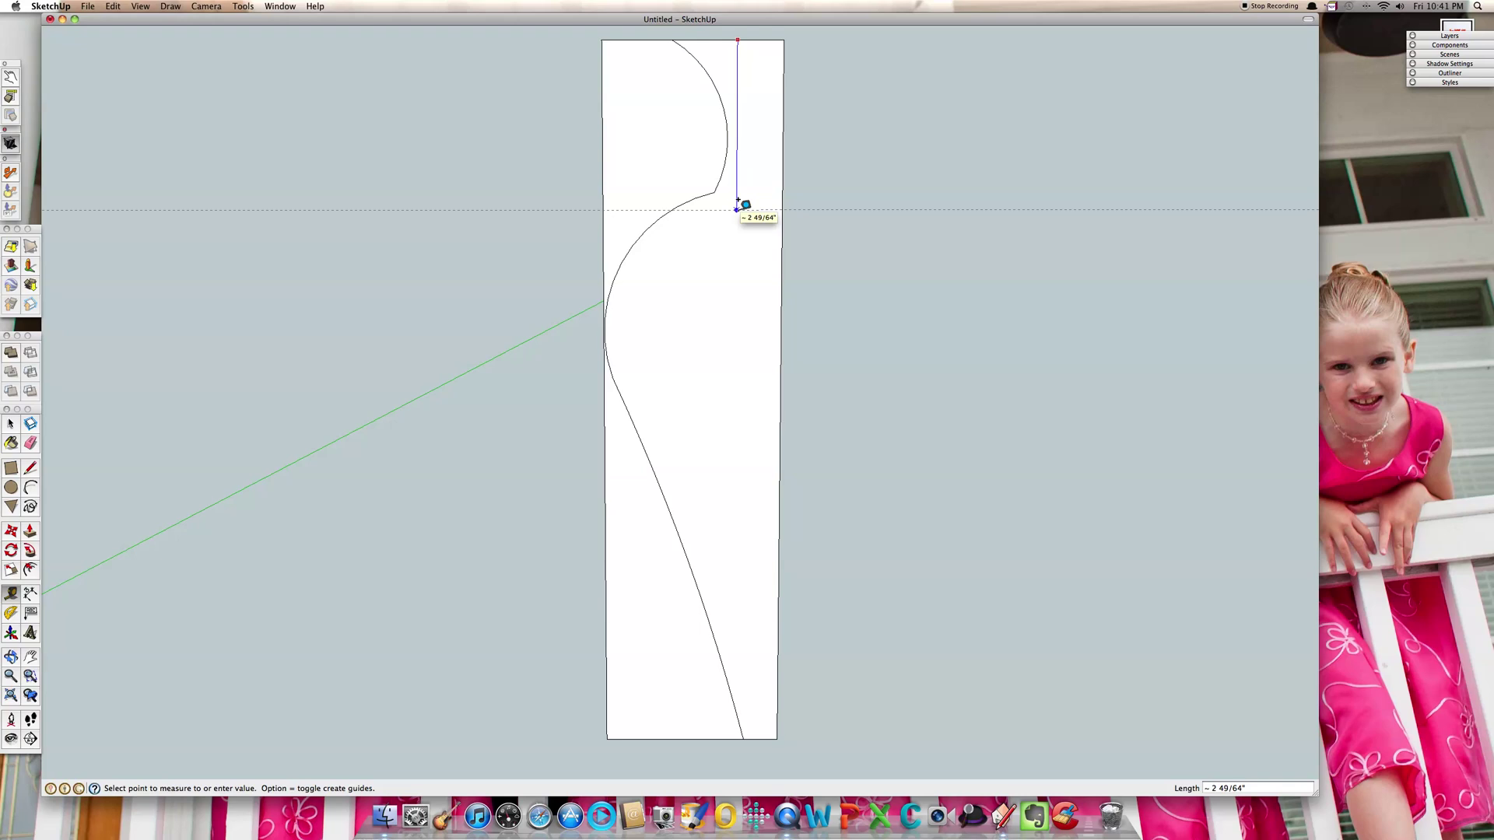
pyautogui.write('4')
pyautogui.press('Return')
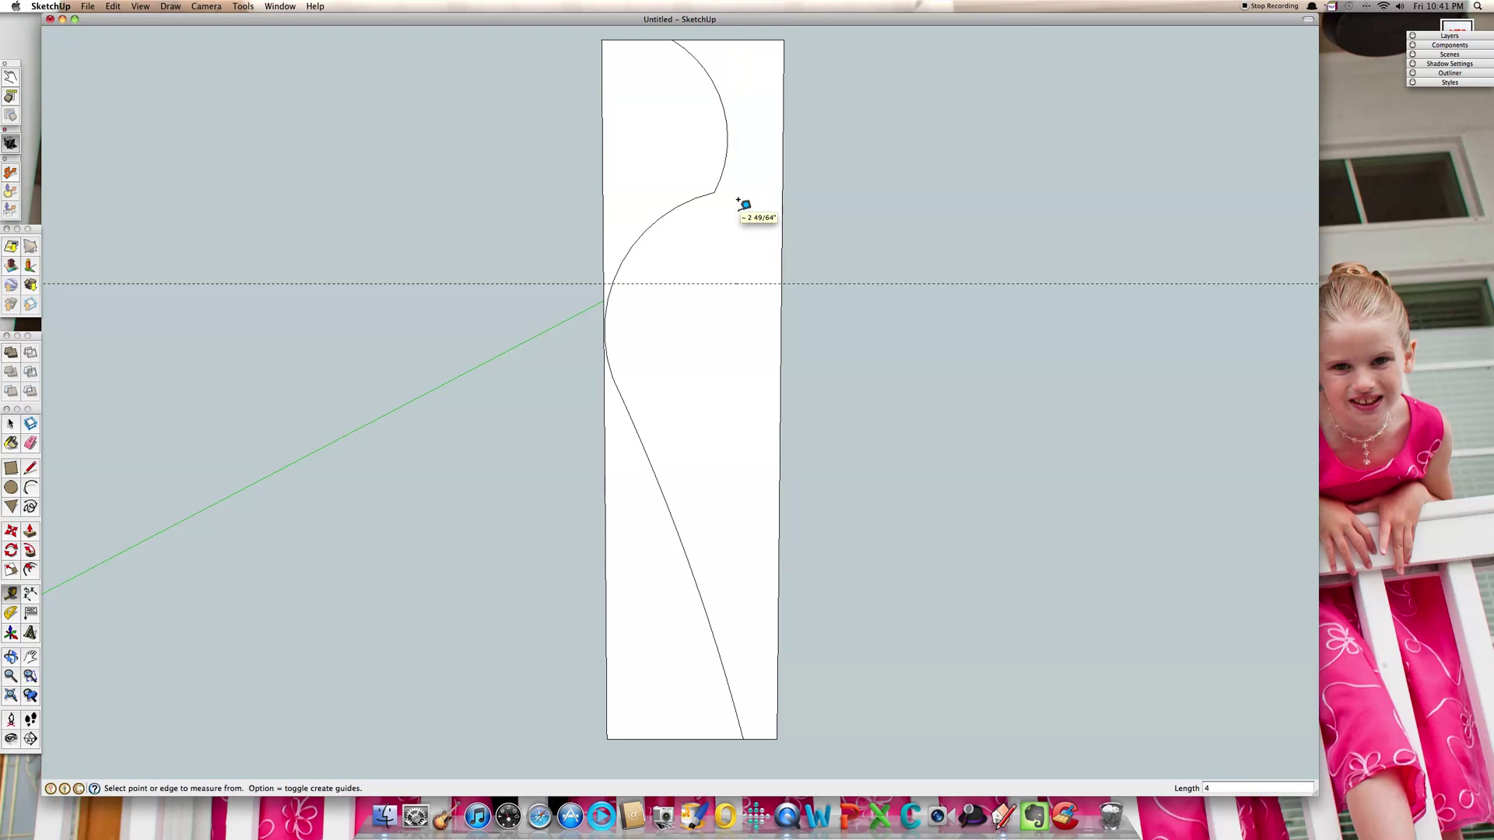
pyautogui.click(702, 737)
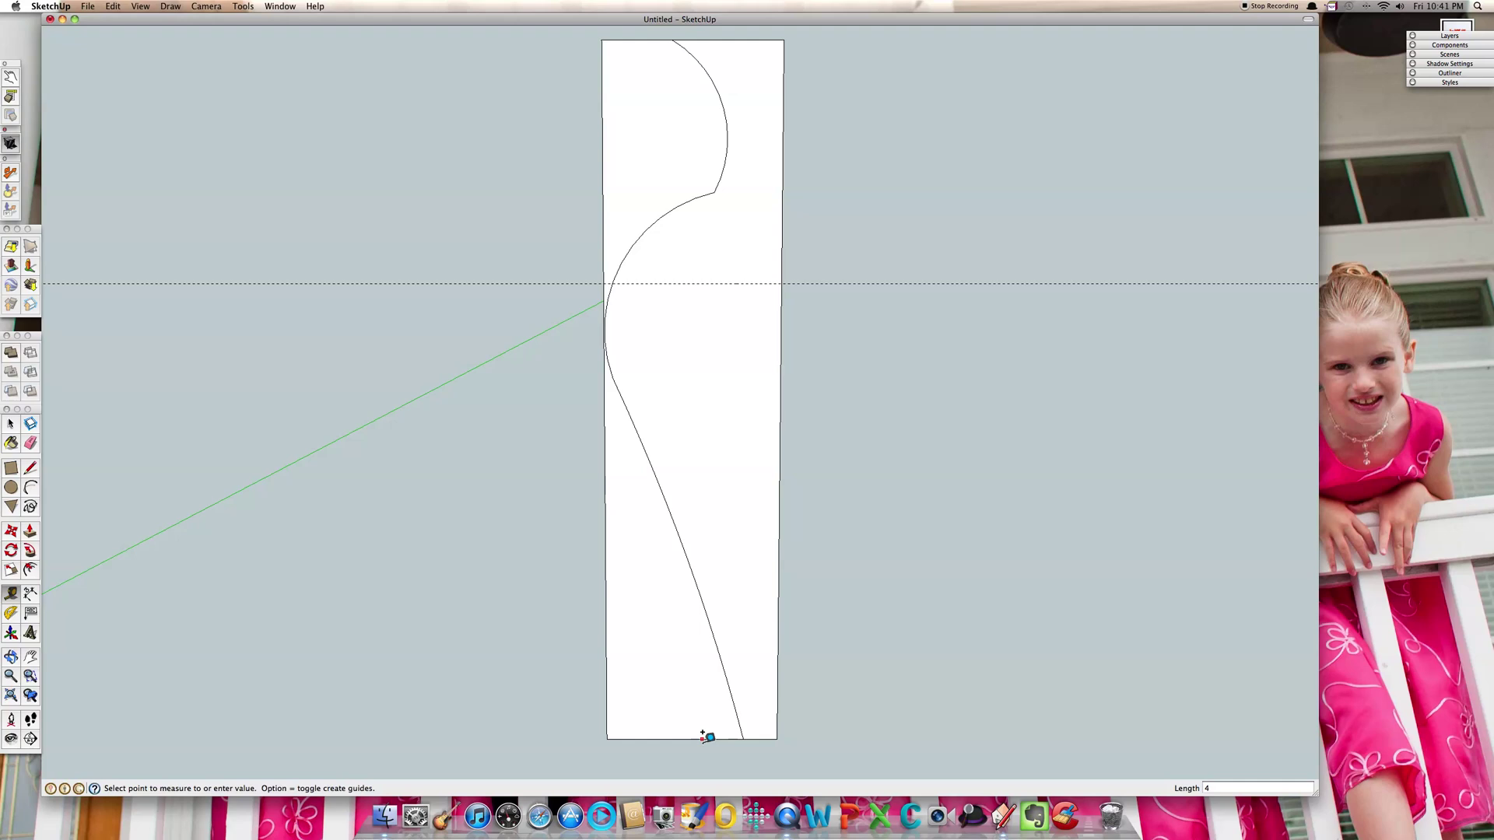
pyautogui.write('4')
pyautogui.press('Return')
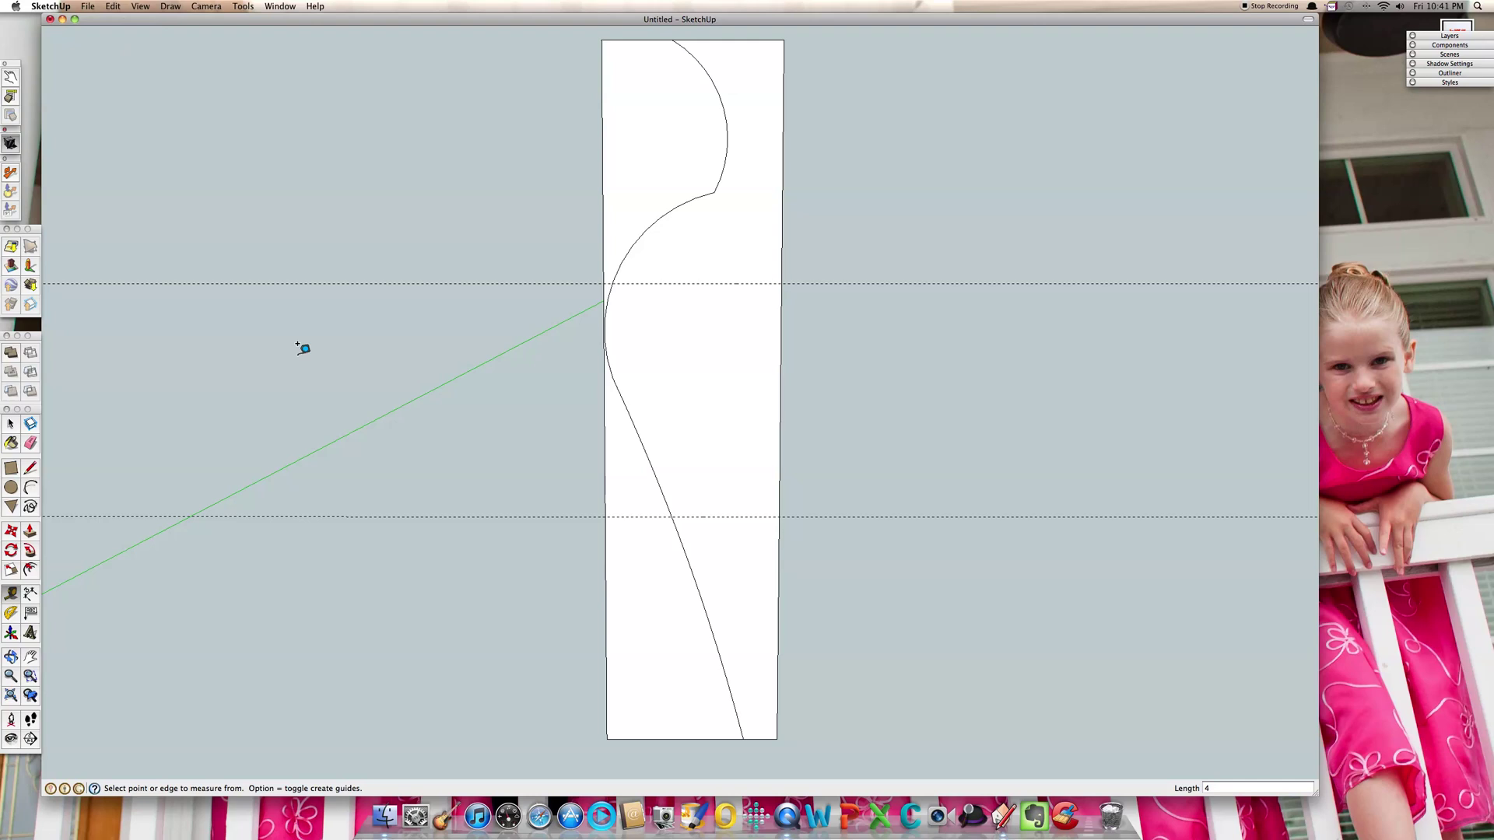
# Erase the upper guide and remove the remaining guides with Edit > Delete Guides.
pyautogui.press('e')
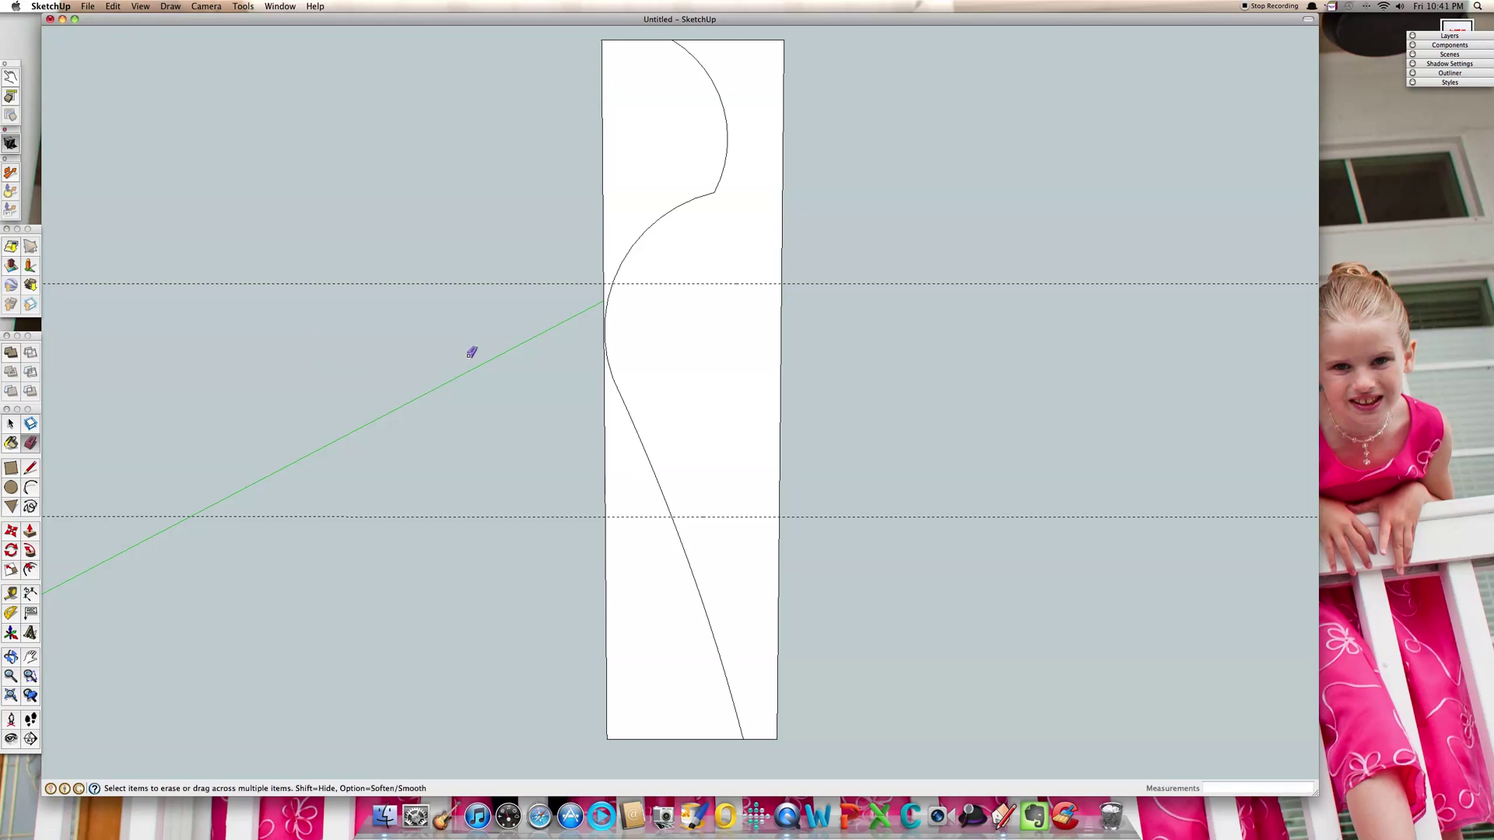
pyautogui.click(478, 285)
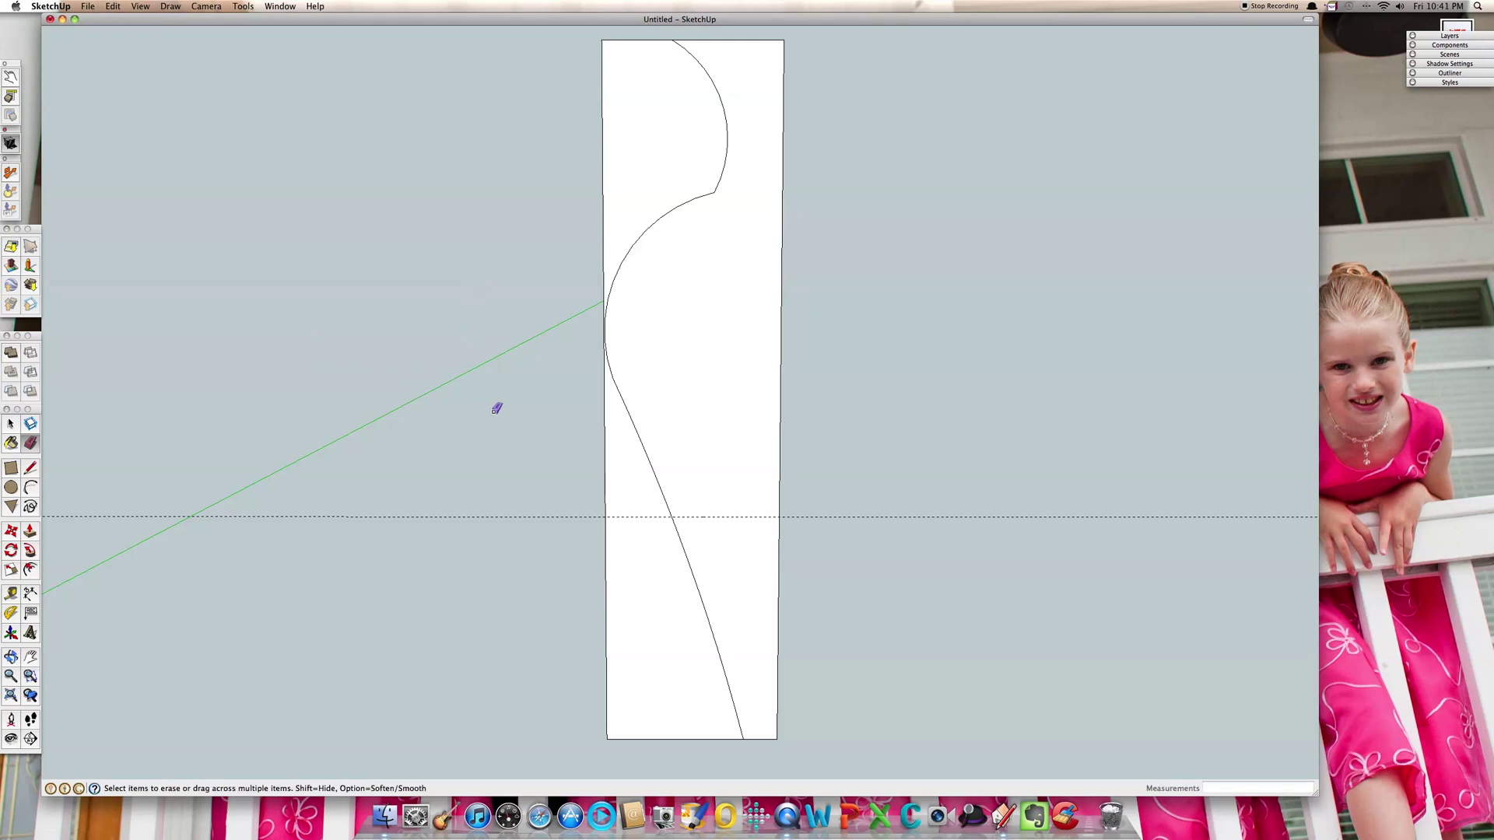
pyautogui.click(113, 6)
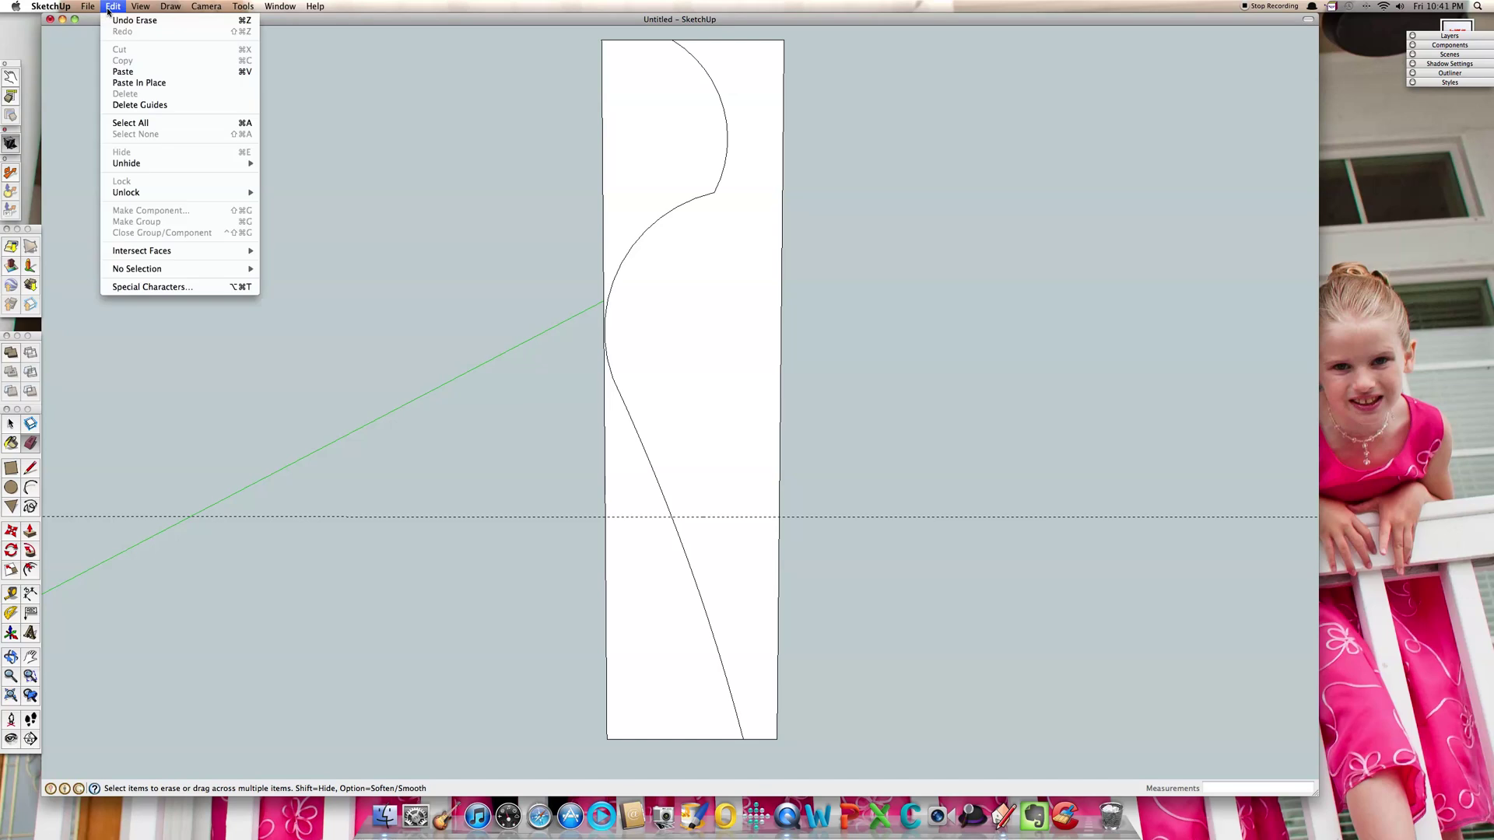
pyautogui.click(141, 106)
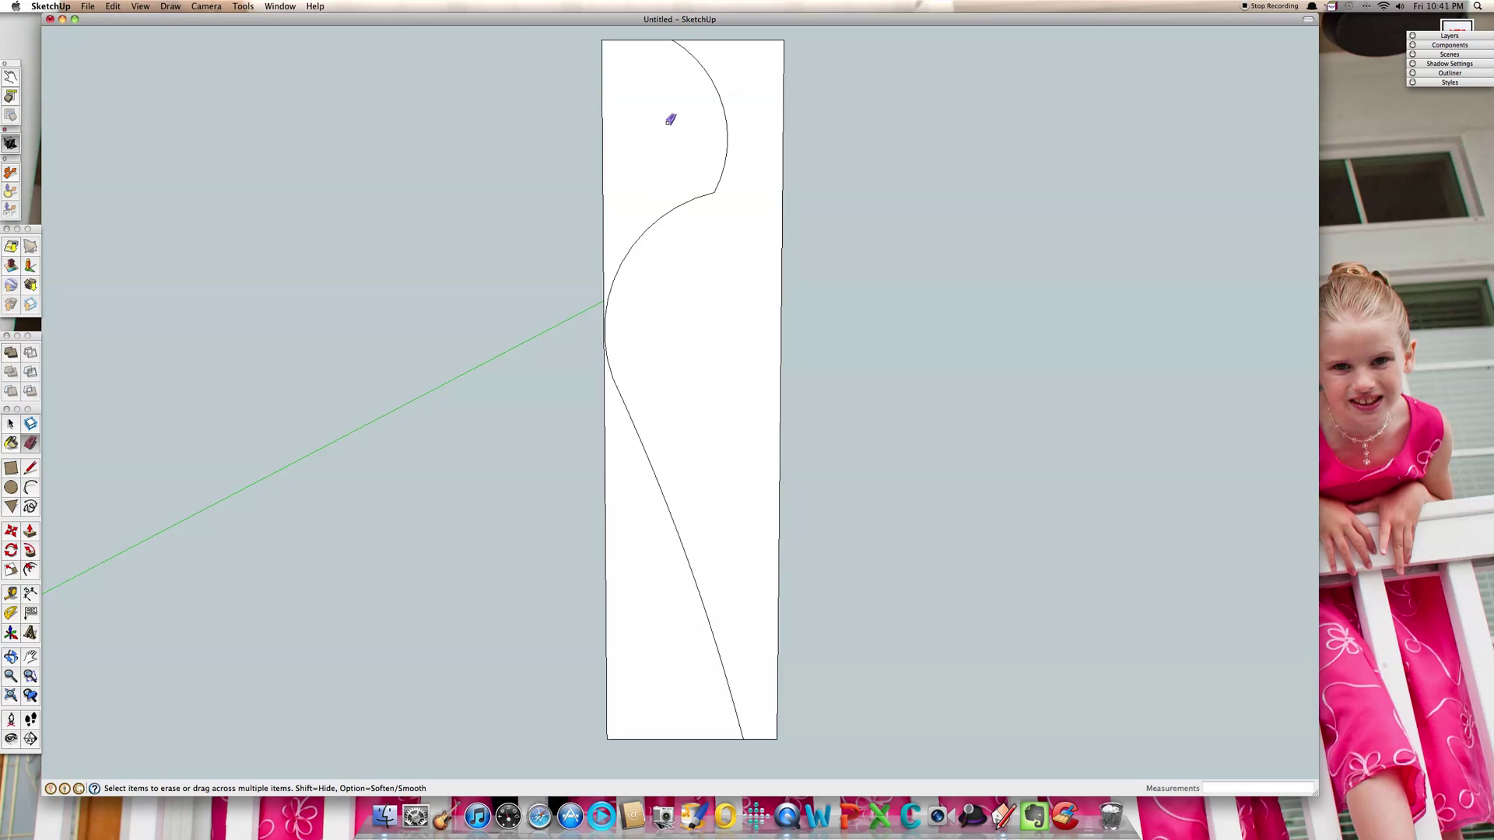
# Erase the rectangle's left edge and the top and bottom edge pieces around the curve.
pyautogui.click(637, 39)
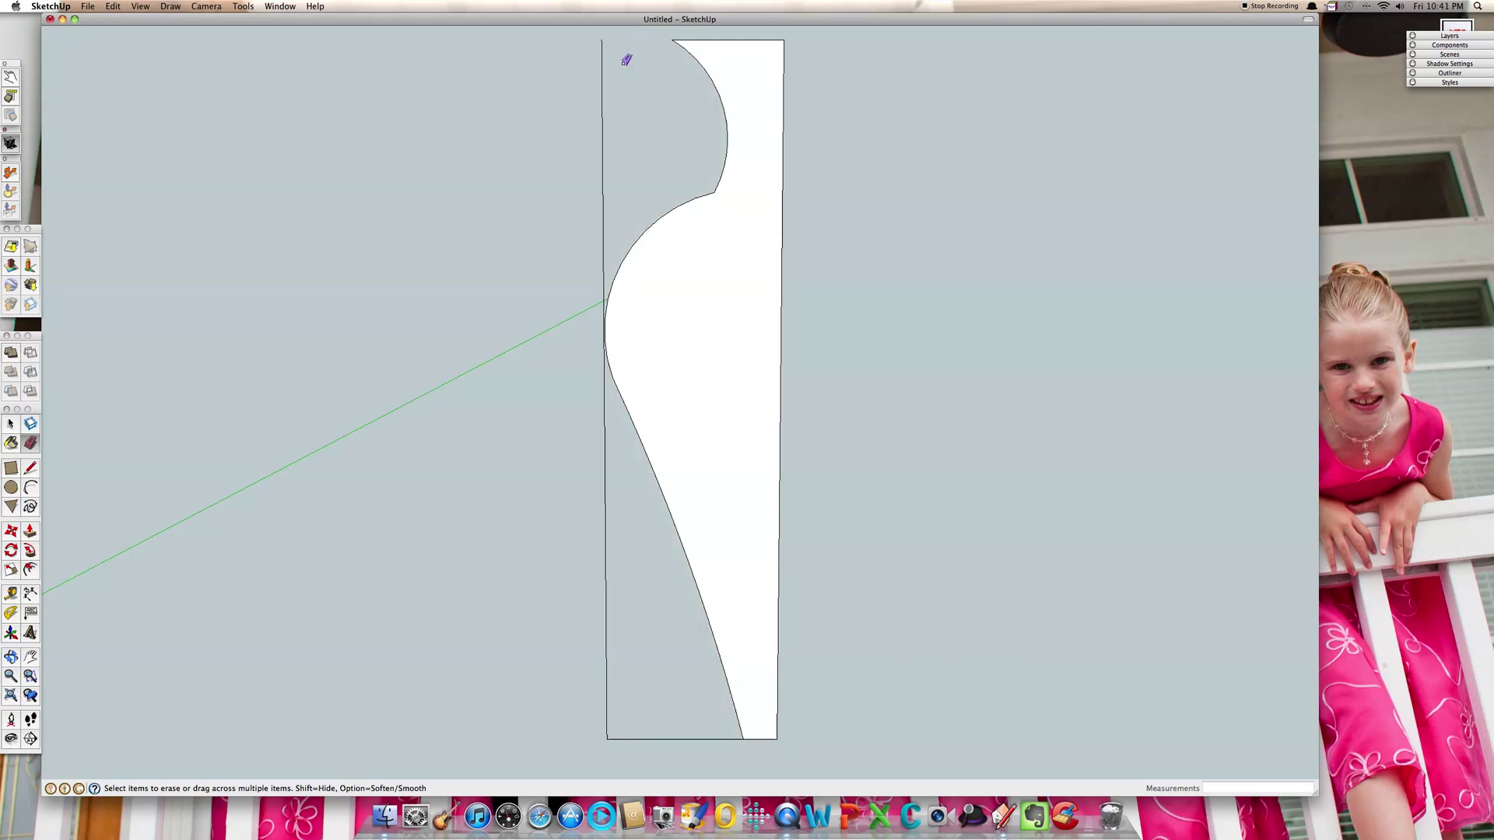
pyautogui.click(603, 109)
pyautogui.click(672, 739)
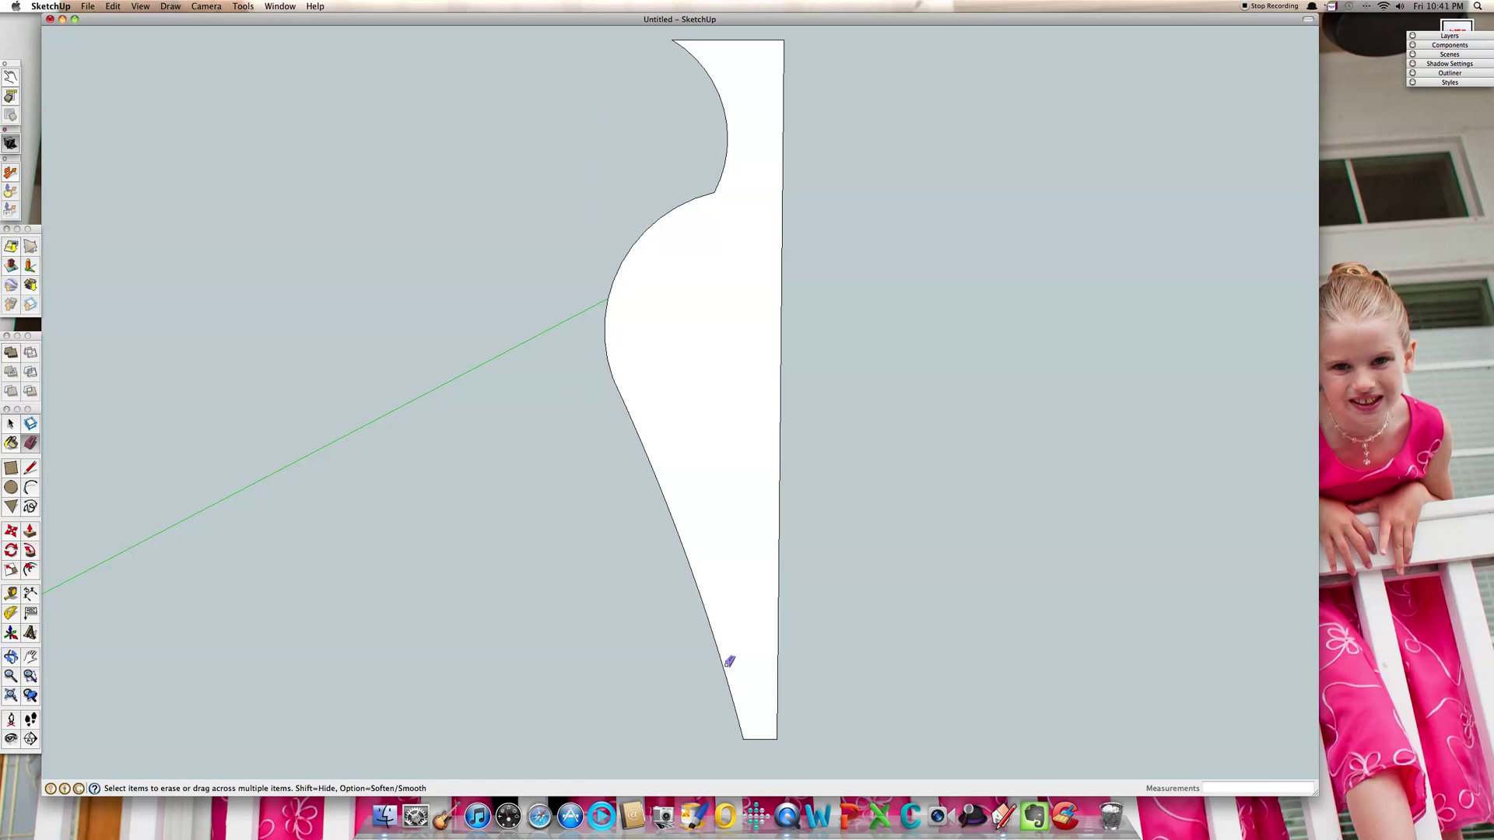
pyautogui.click(746, 39)
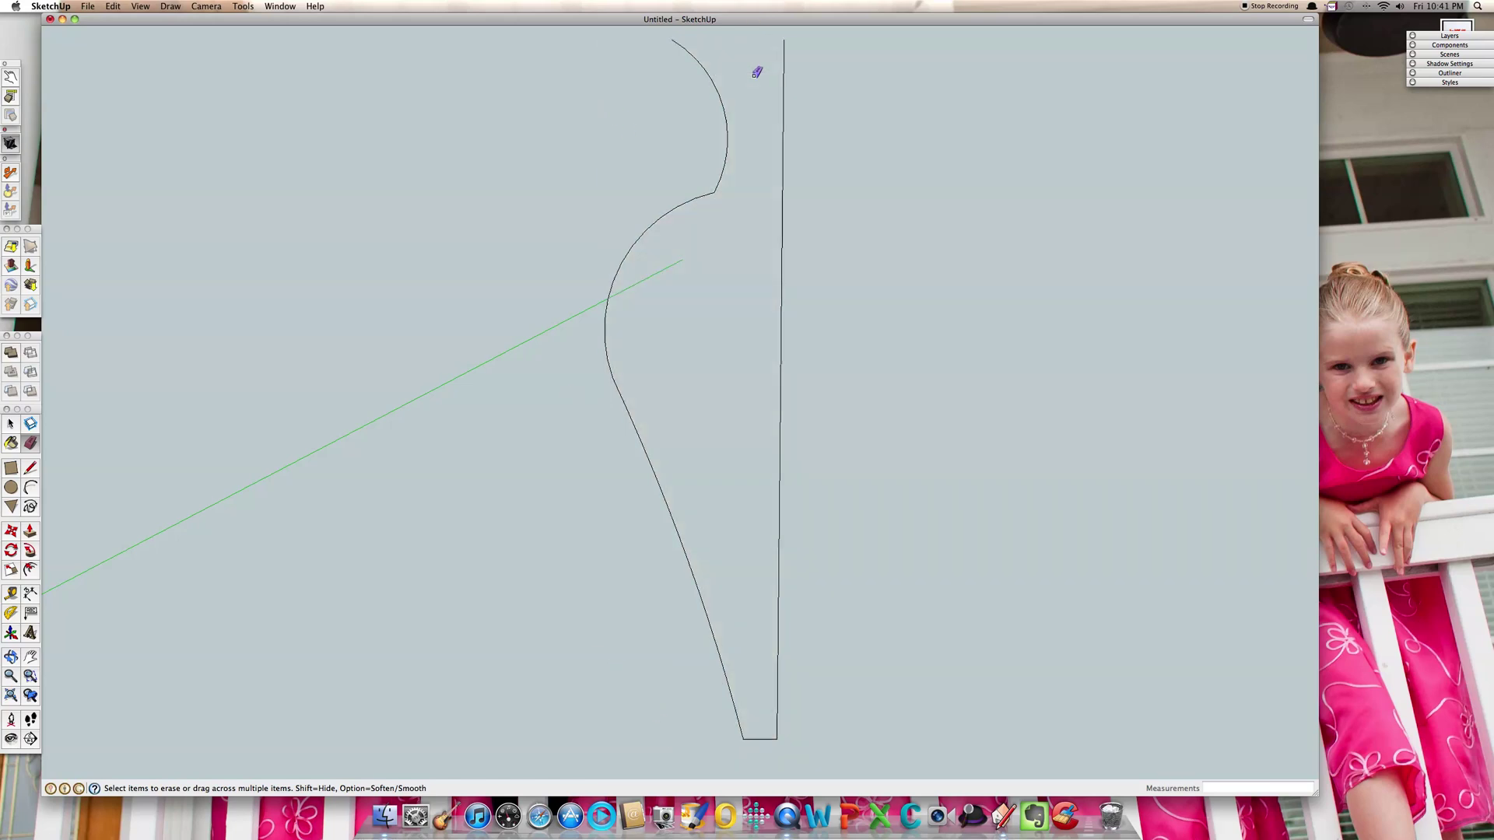
pyautogui.click(762, 740)
# Select all three arcs of the vase curve with a selection window.
pyautogui.press('space')
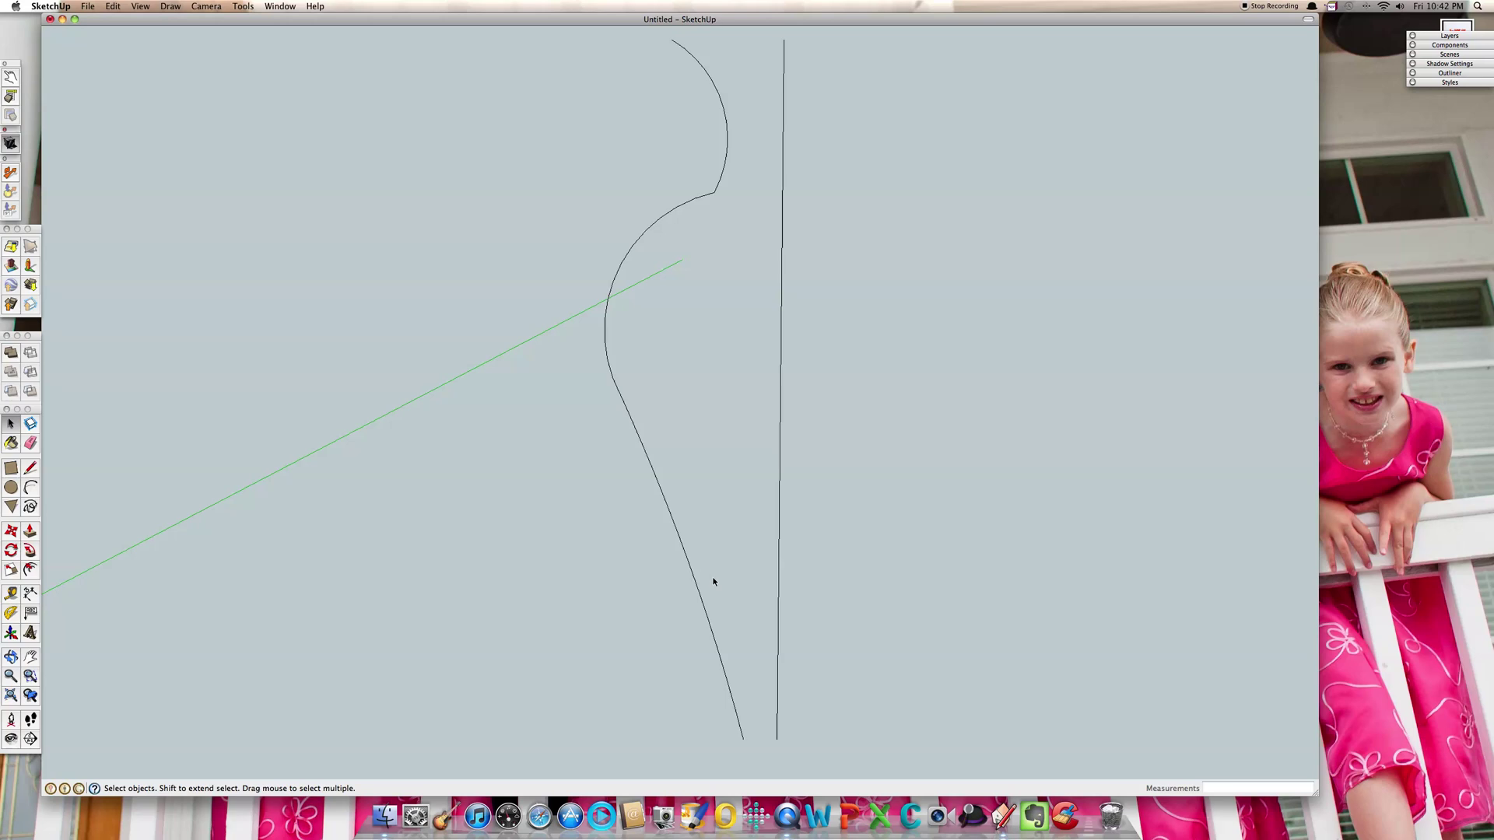
pyautogui.click(706, 617)
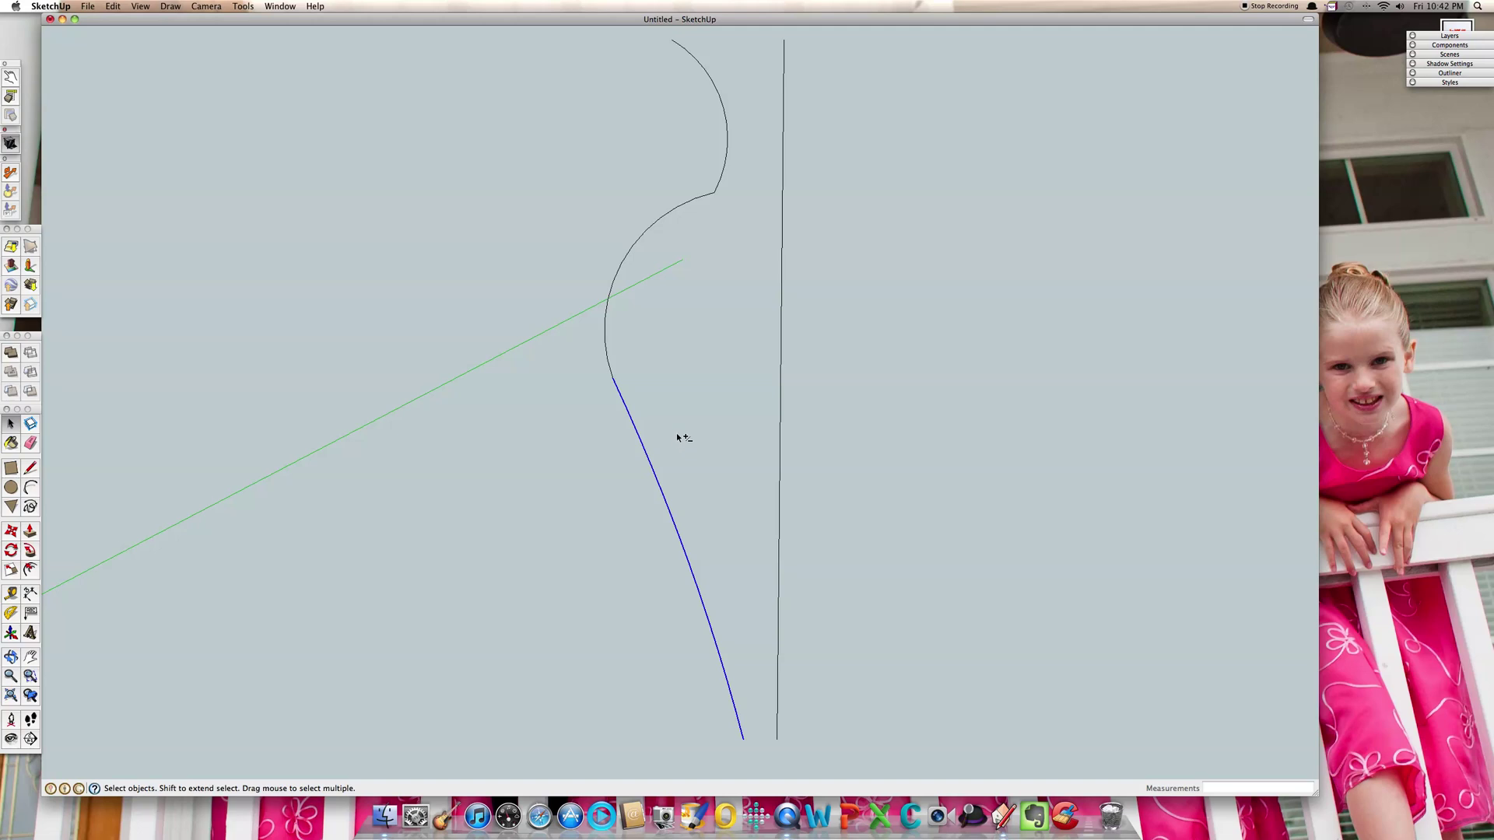
pyautogui.keyDown('shift'); pyautogui.click(607, 351); pyautogui.keyUp('shift')
pyautogui.keyDown('shift'); pyautogui.click(727, 164); pyautogui.keyUp('shift')
pyautogui.click(952, 365)
pyautogui.moveTo(631, 32); pyautogui.dragTo(759, 758)
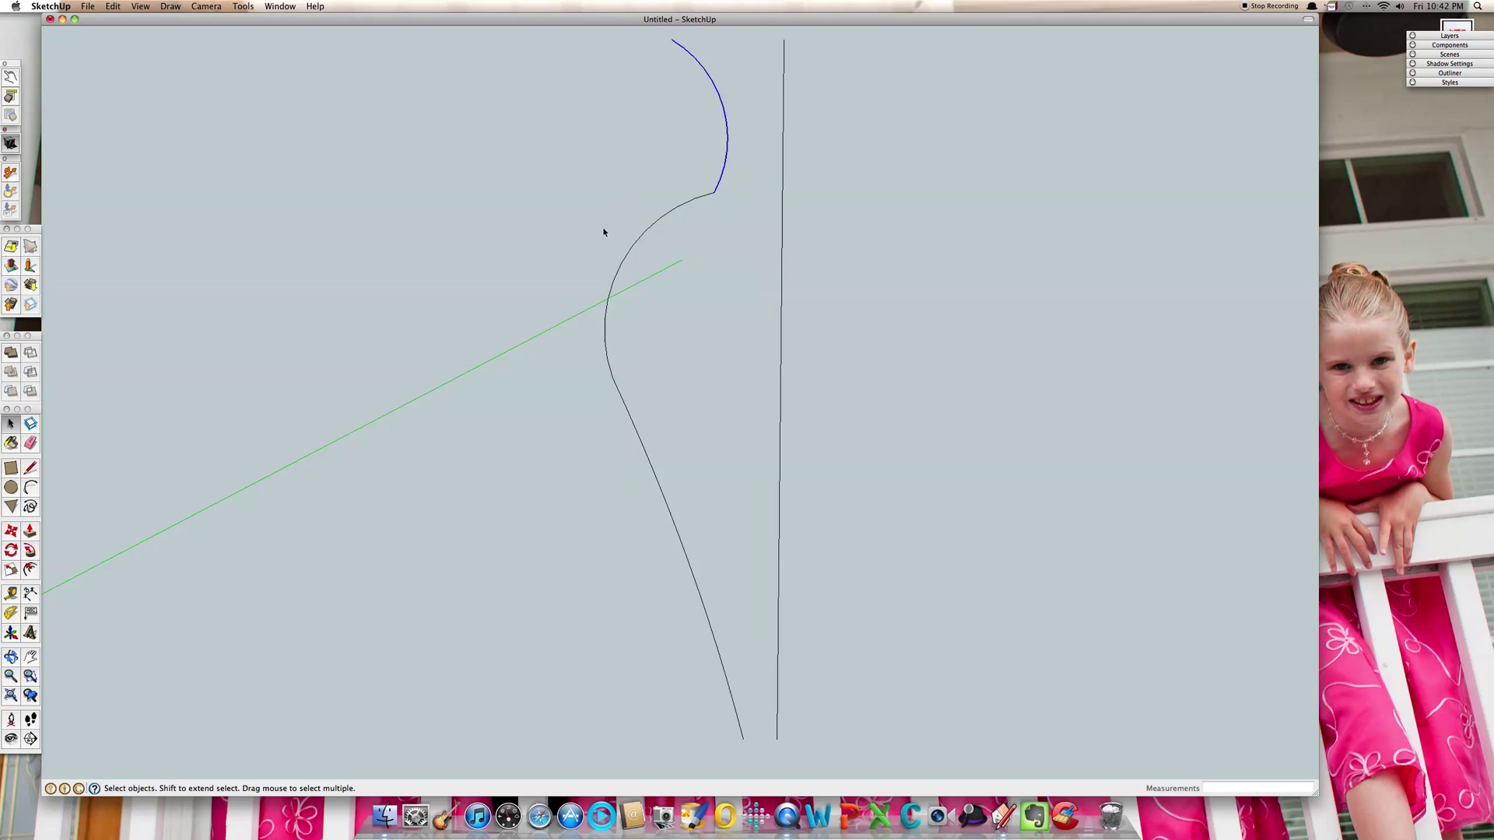
pyautogui.click(630, 157)
pyautogui.moveTo(576, 33); pyautogui.dragTo(760, 768)
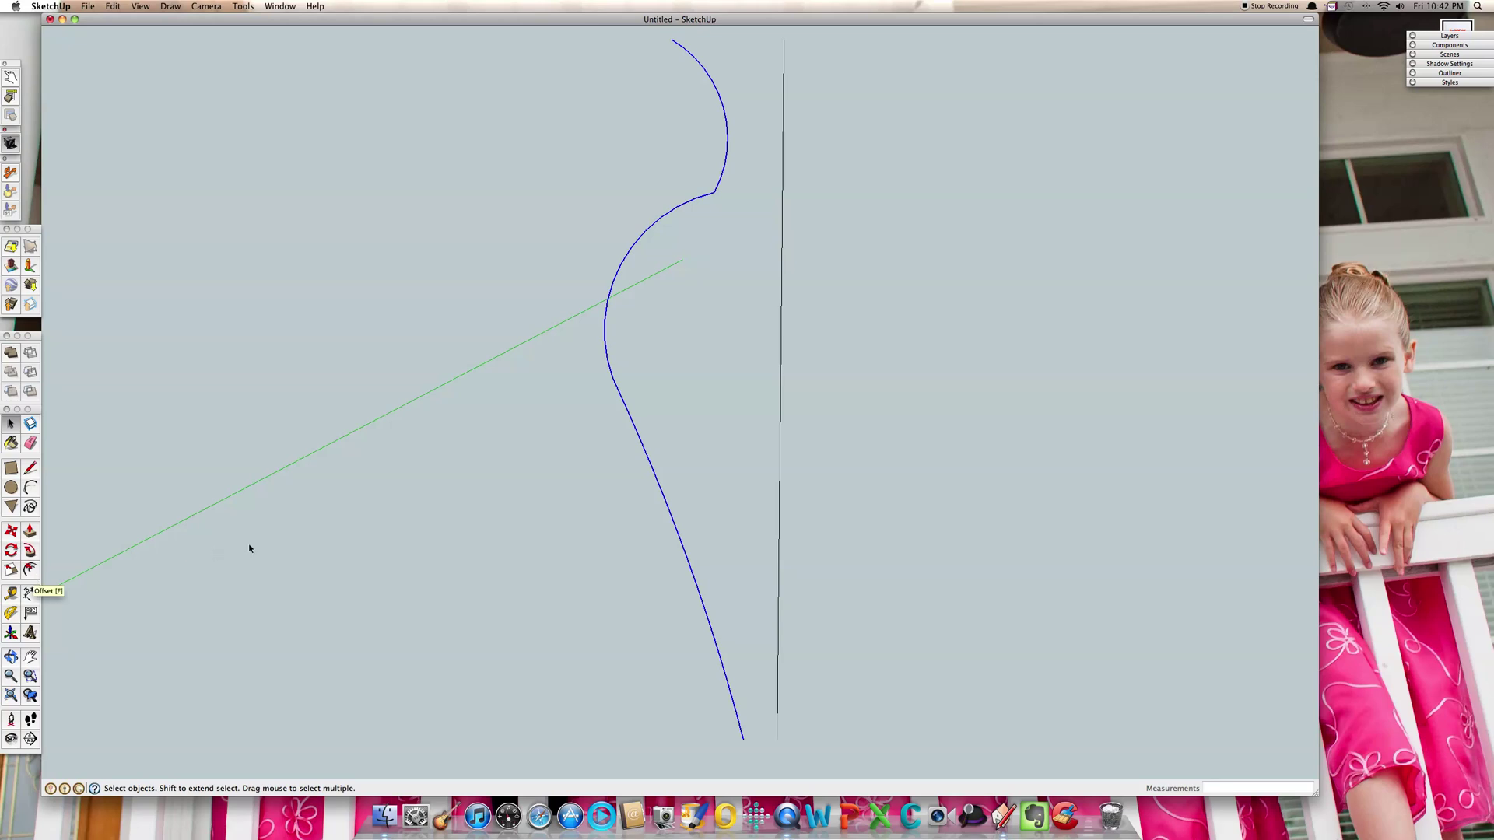
# Try offsetting the selected curve by .5, then cancel the too-wide result.
pyautogui.press('f')
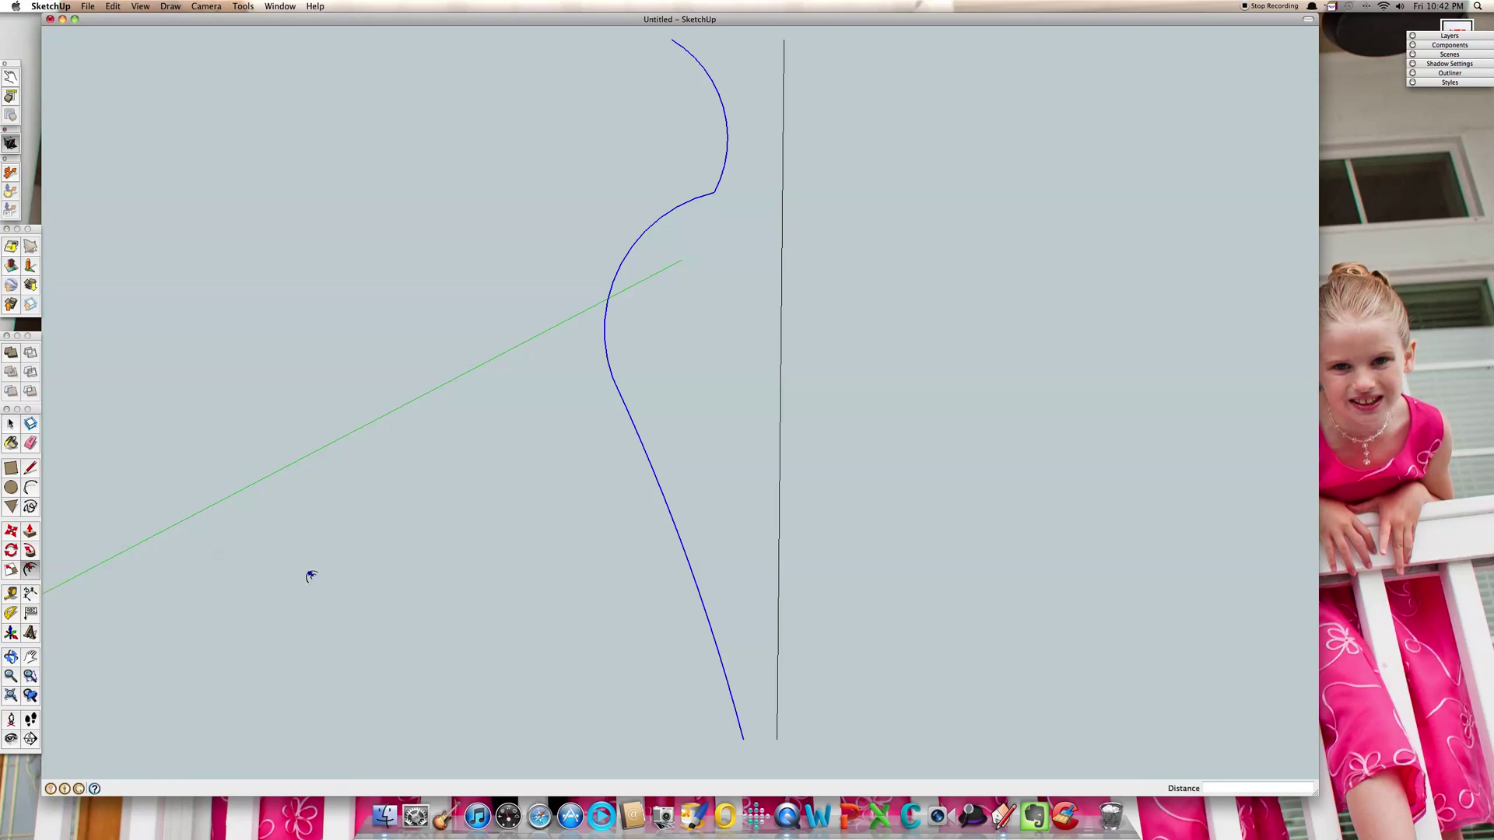
pyautogui.click(633, 422)
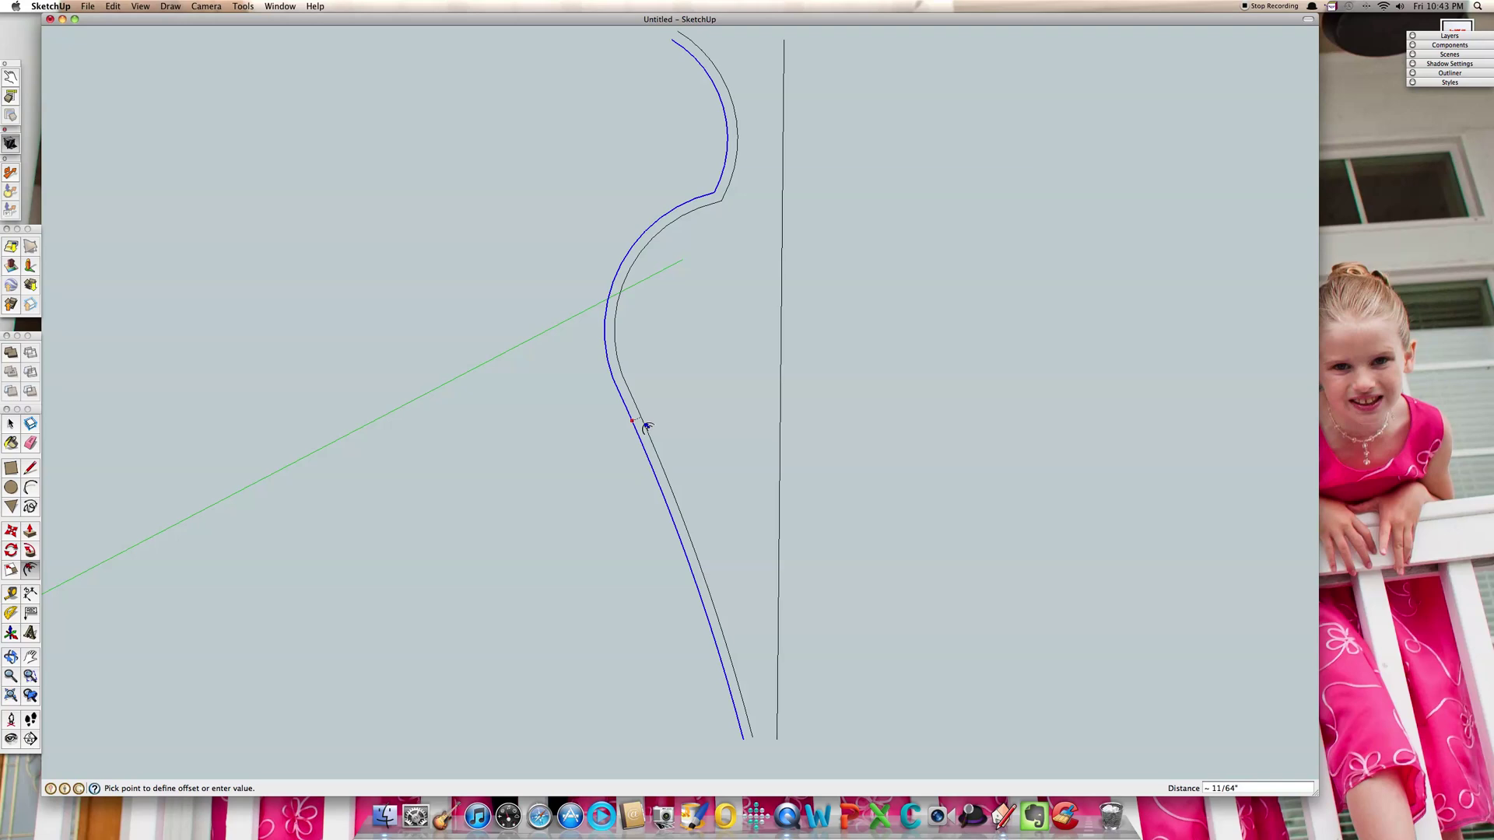
pyautogui.write('.5')
pyautogui.press('Return')
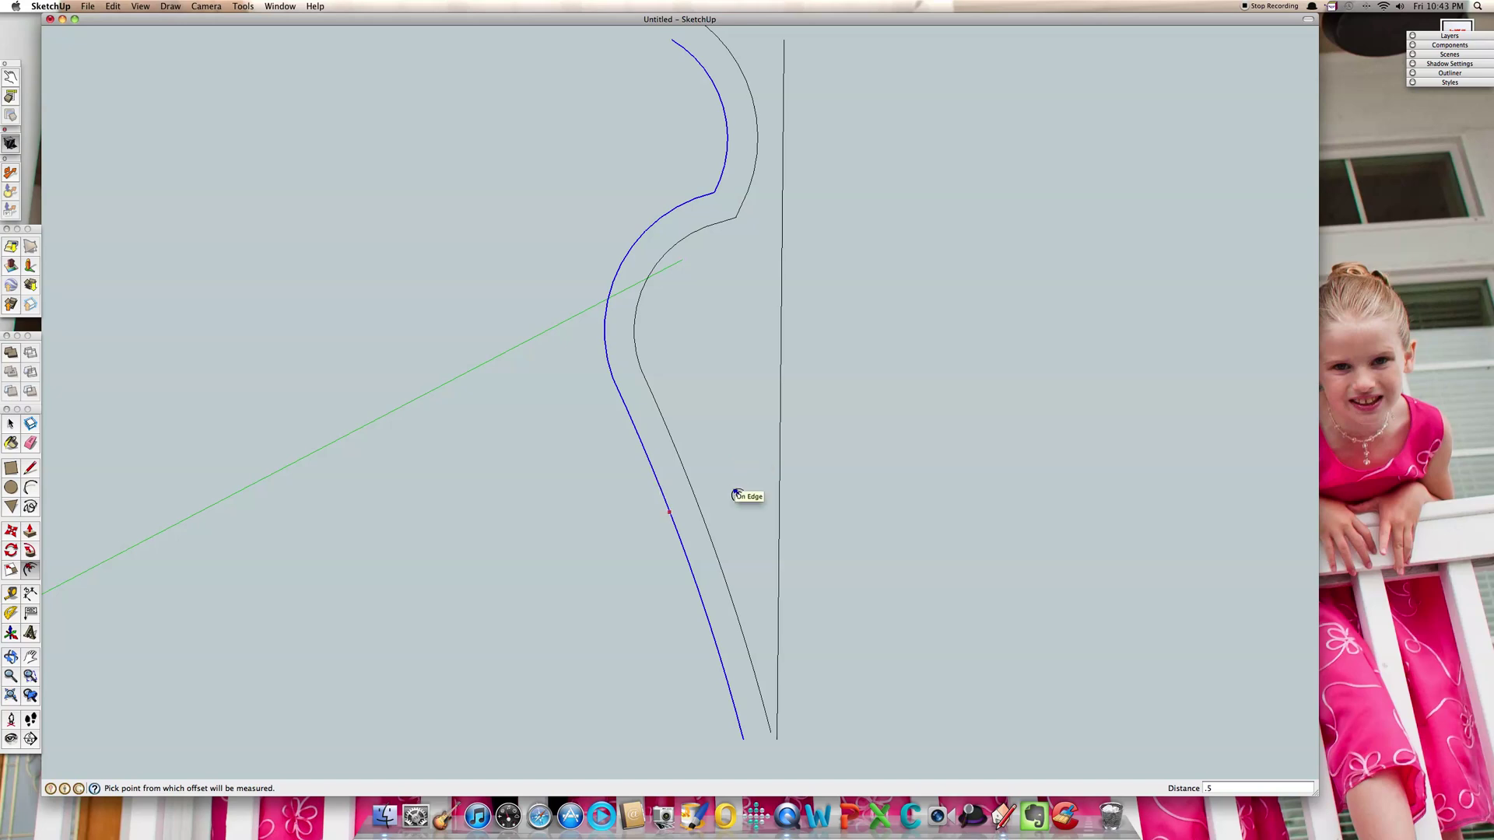
pyautogui.press('Escape')
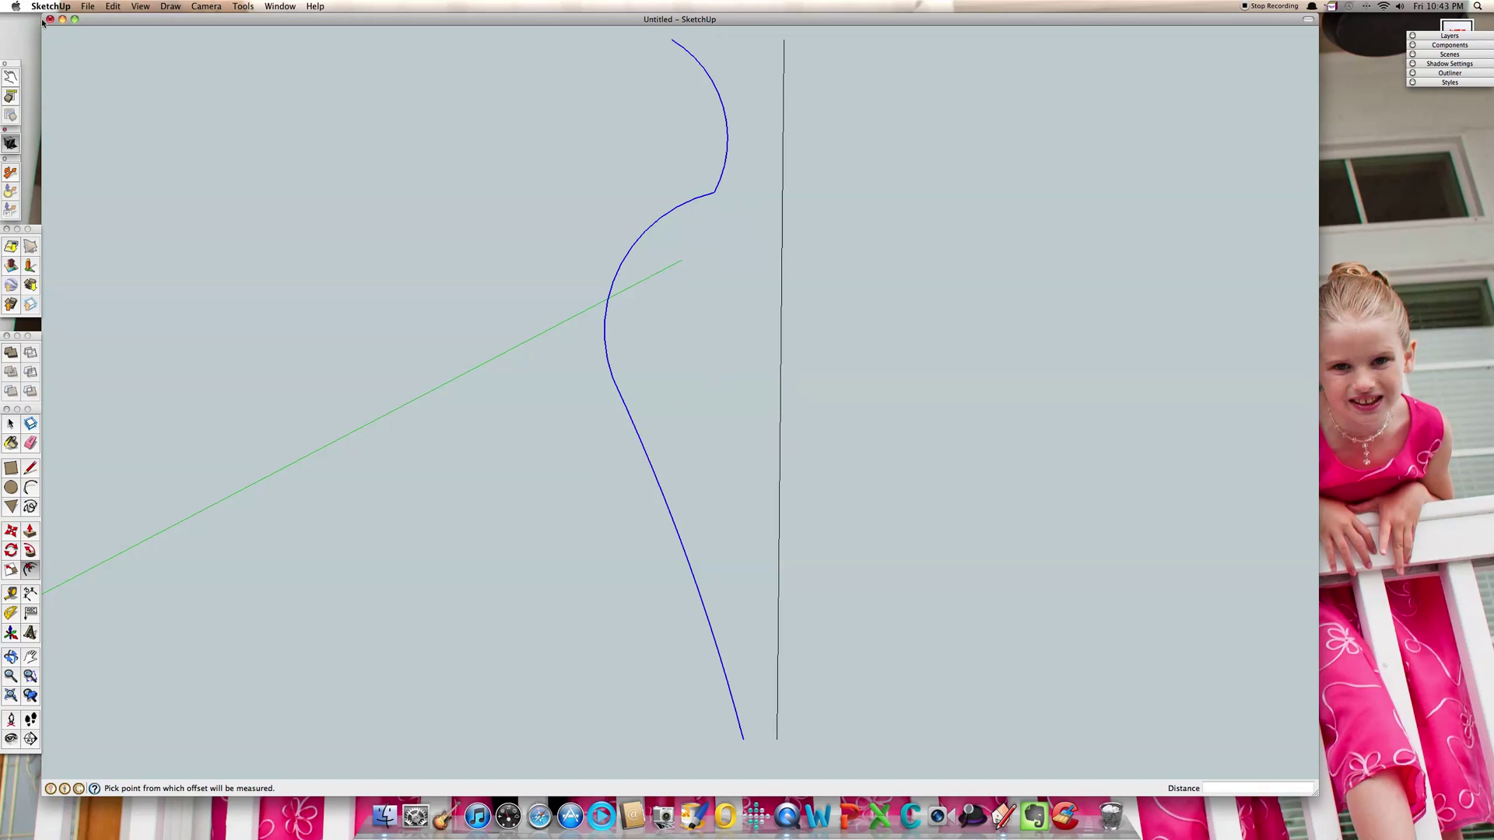
# Offset the vase curve again by about 3/16" to give it wall thickness.
pyautogui.click(114, 10)
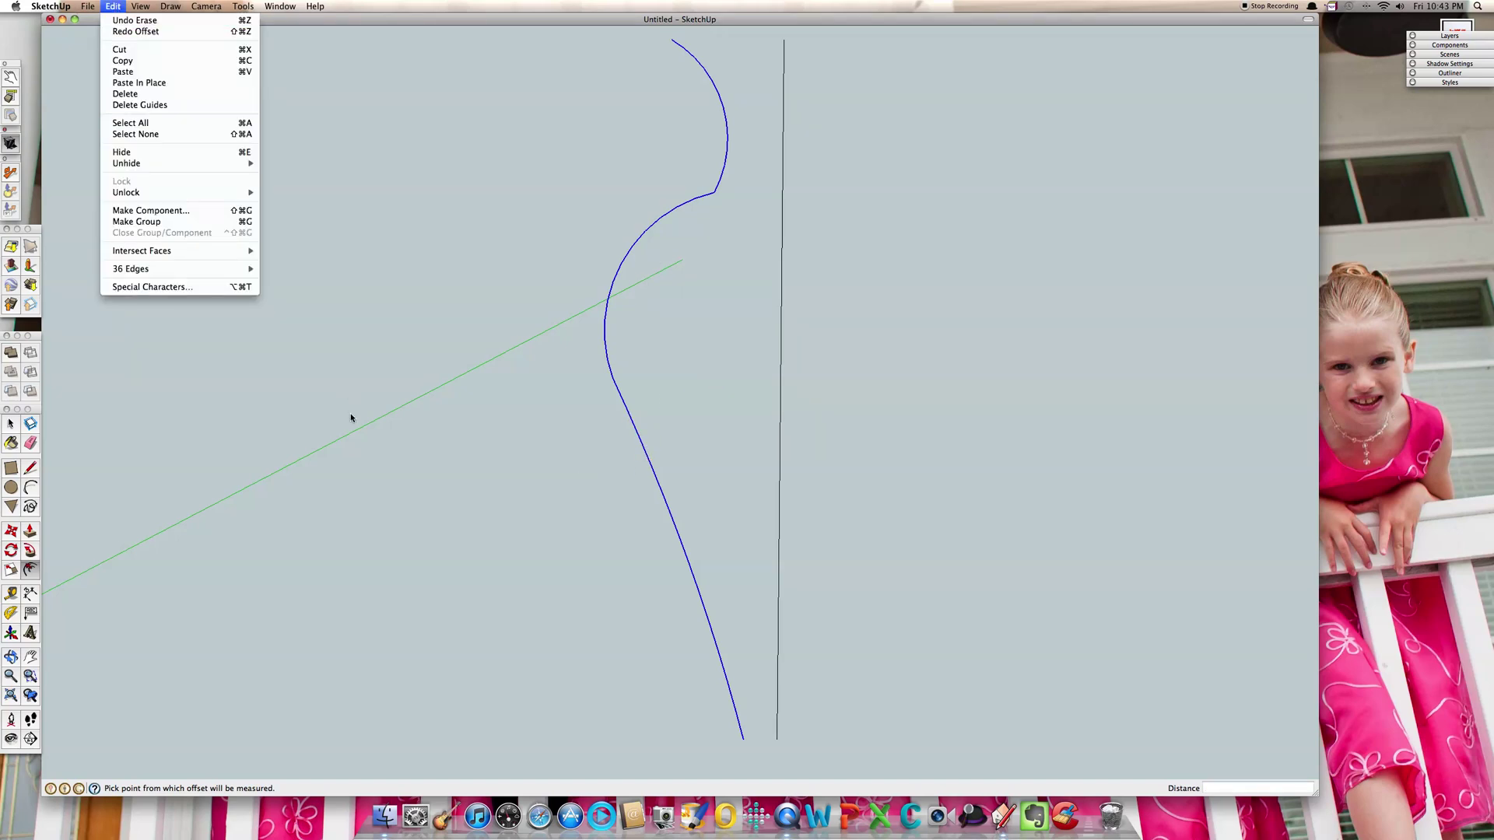
pyautogui.click(408, 514)
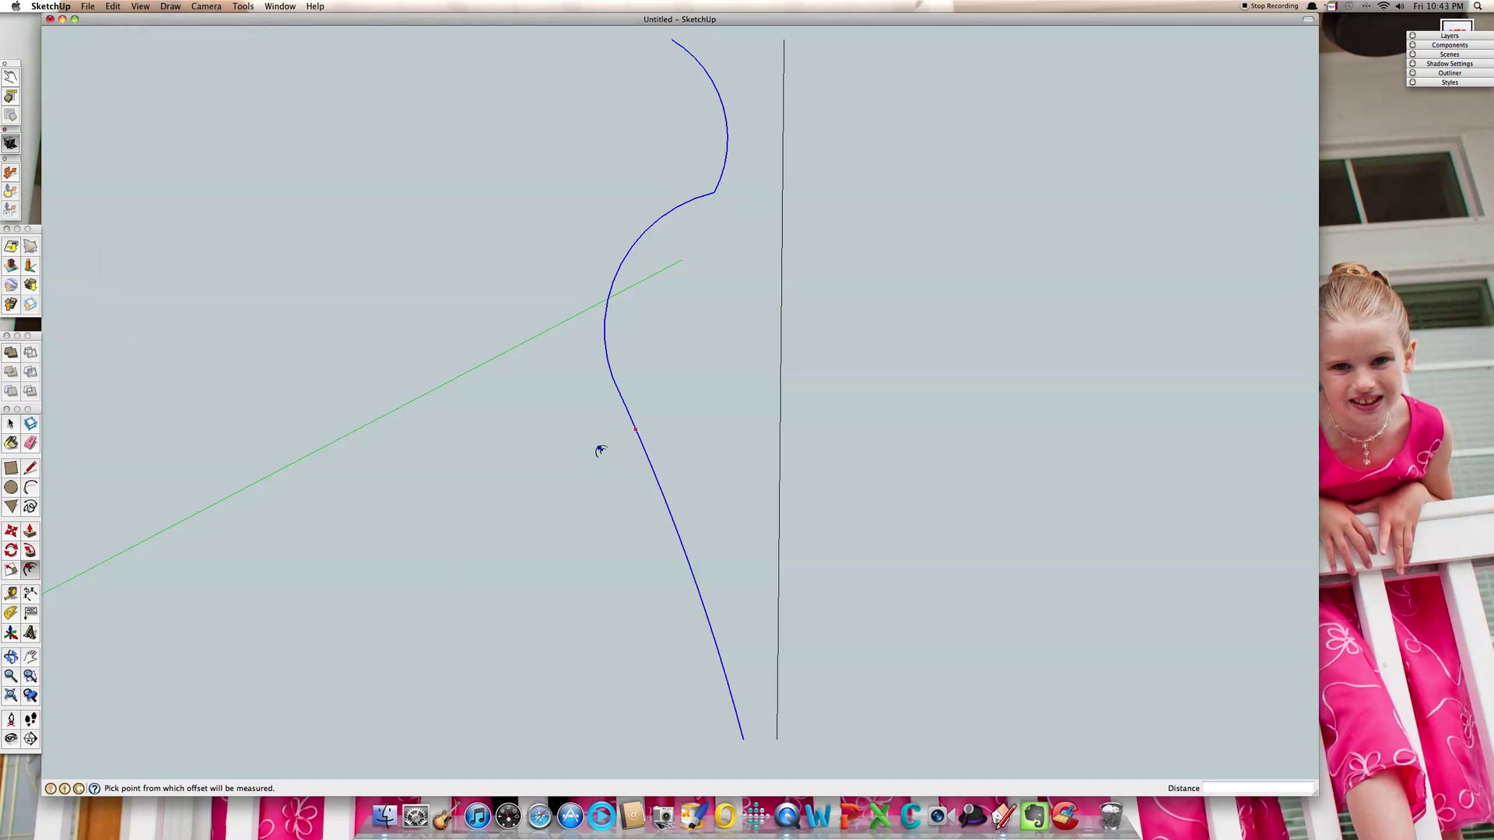
pyautogui.click(641, 438)
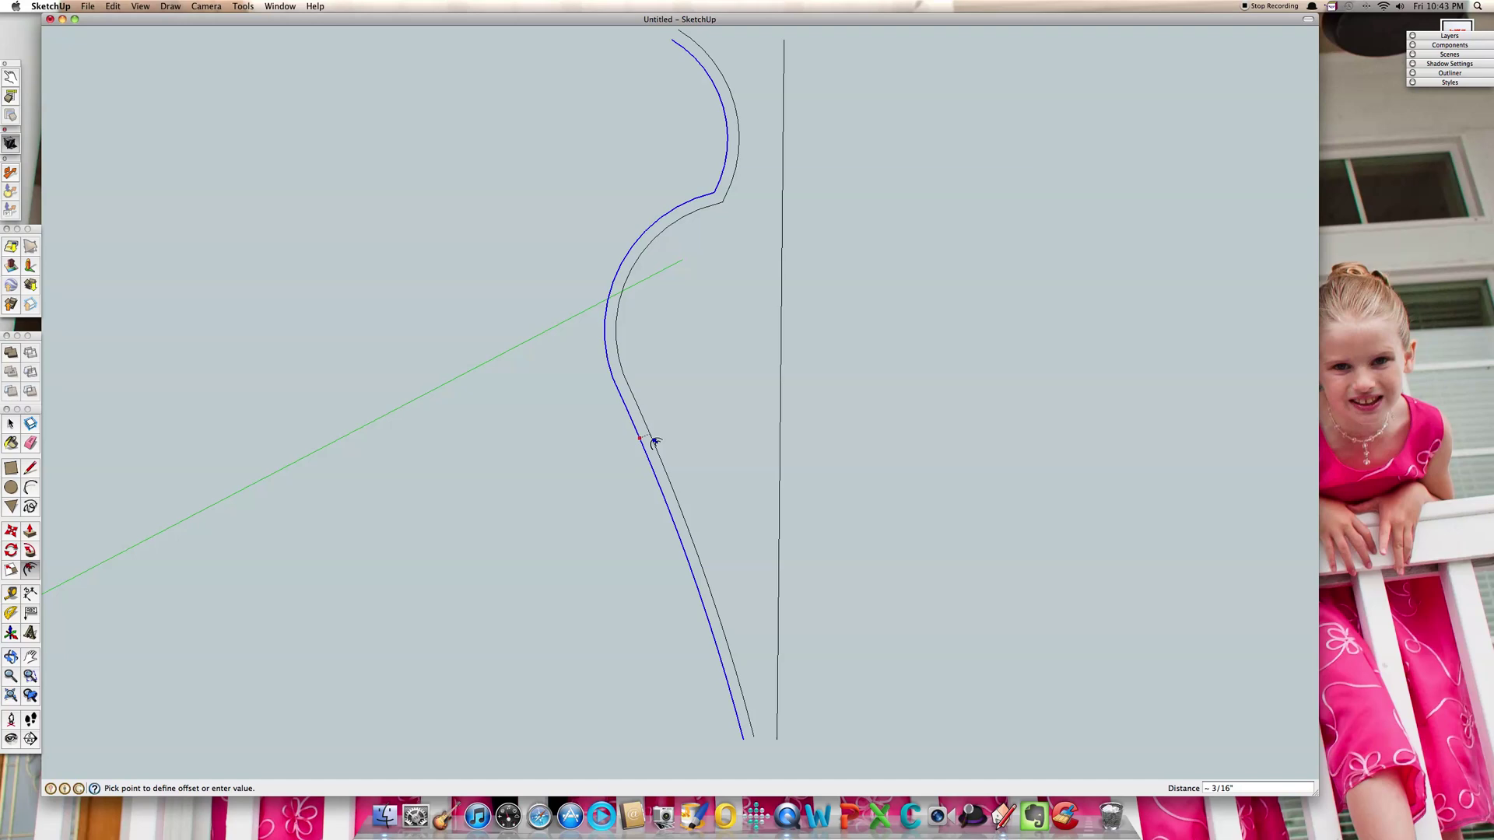
pyautogui.click(656, 442)
# Draw a flat bottom edge from the offset curve's end across to the vertical line.
pyautogui.scroll(4, 759, 749)
pyautogui.scroll(3, 762, 752)
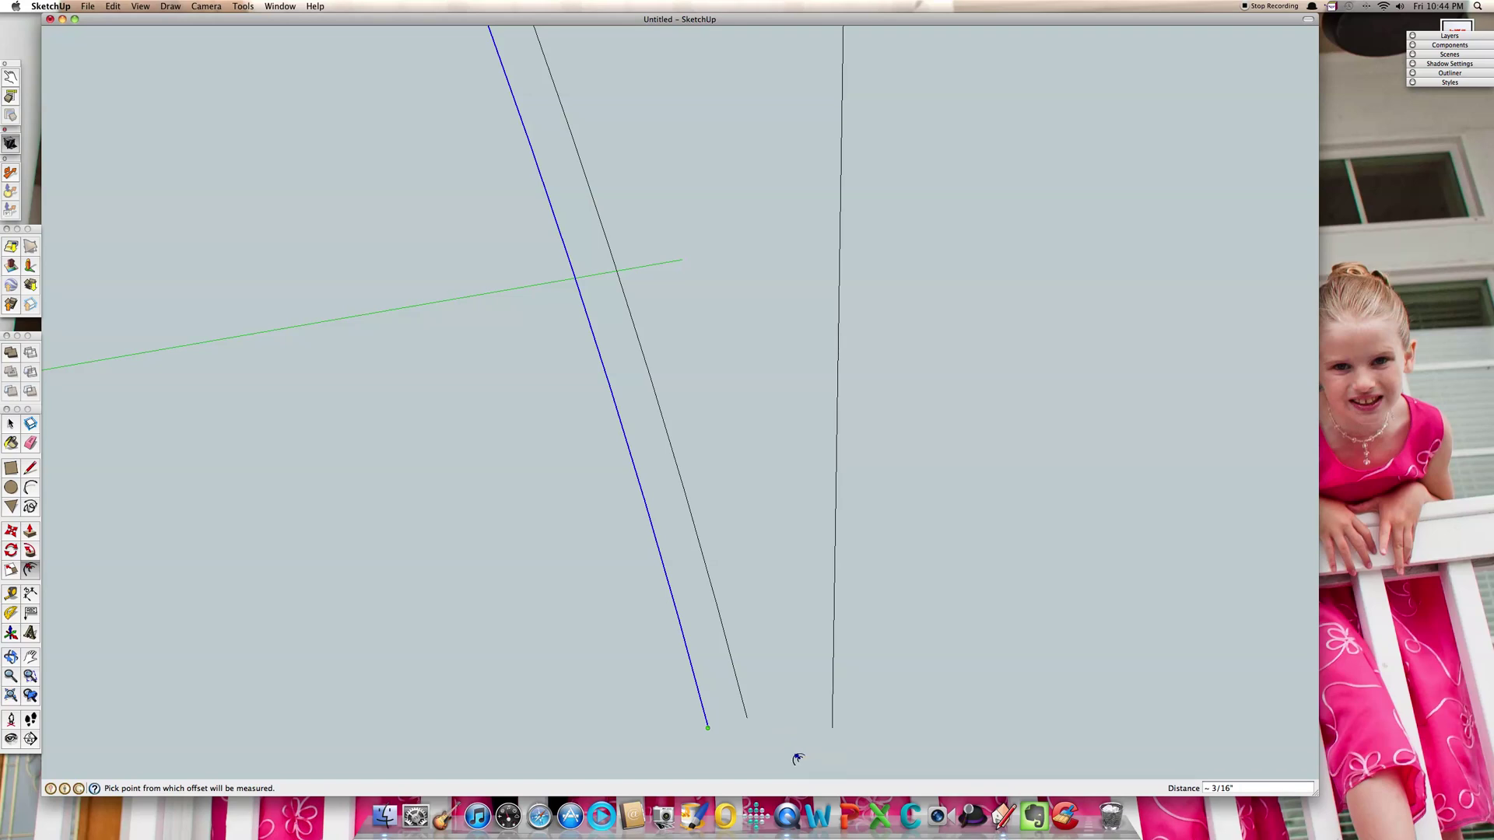
pyautogui.press('l')
pyautogui.click(747, 718)
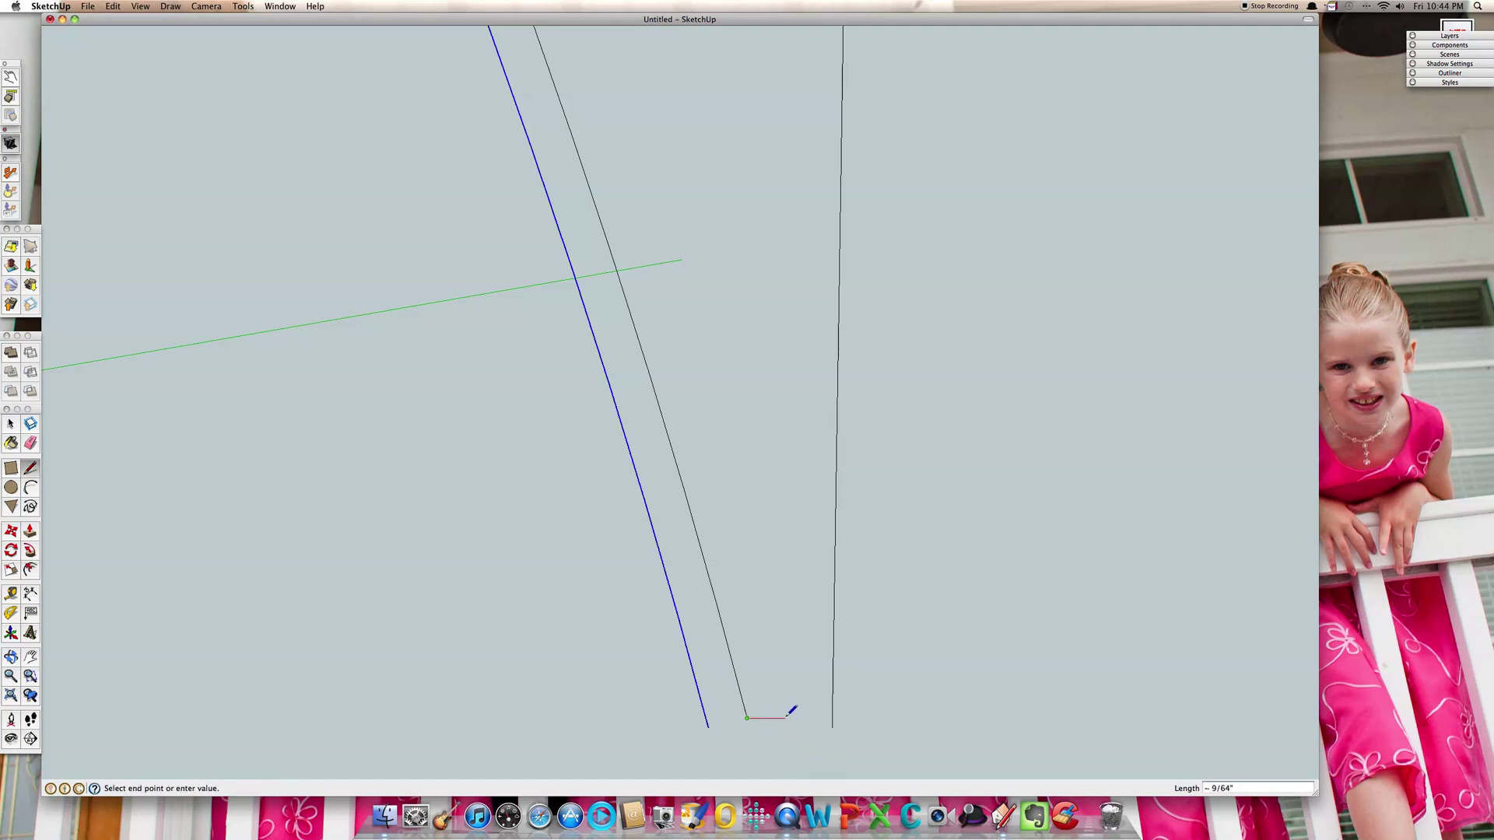
pyautogui.click(833, 717)
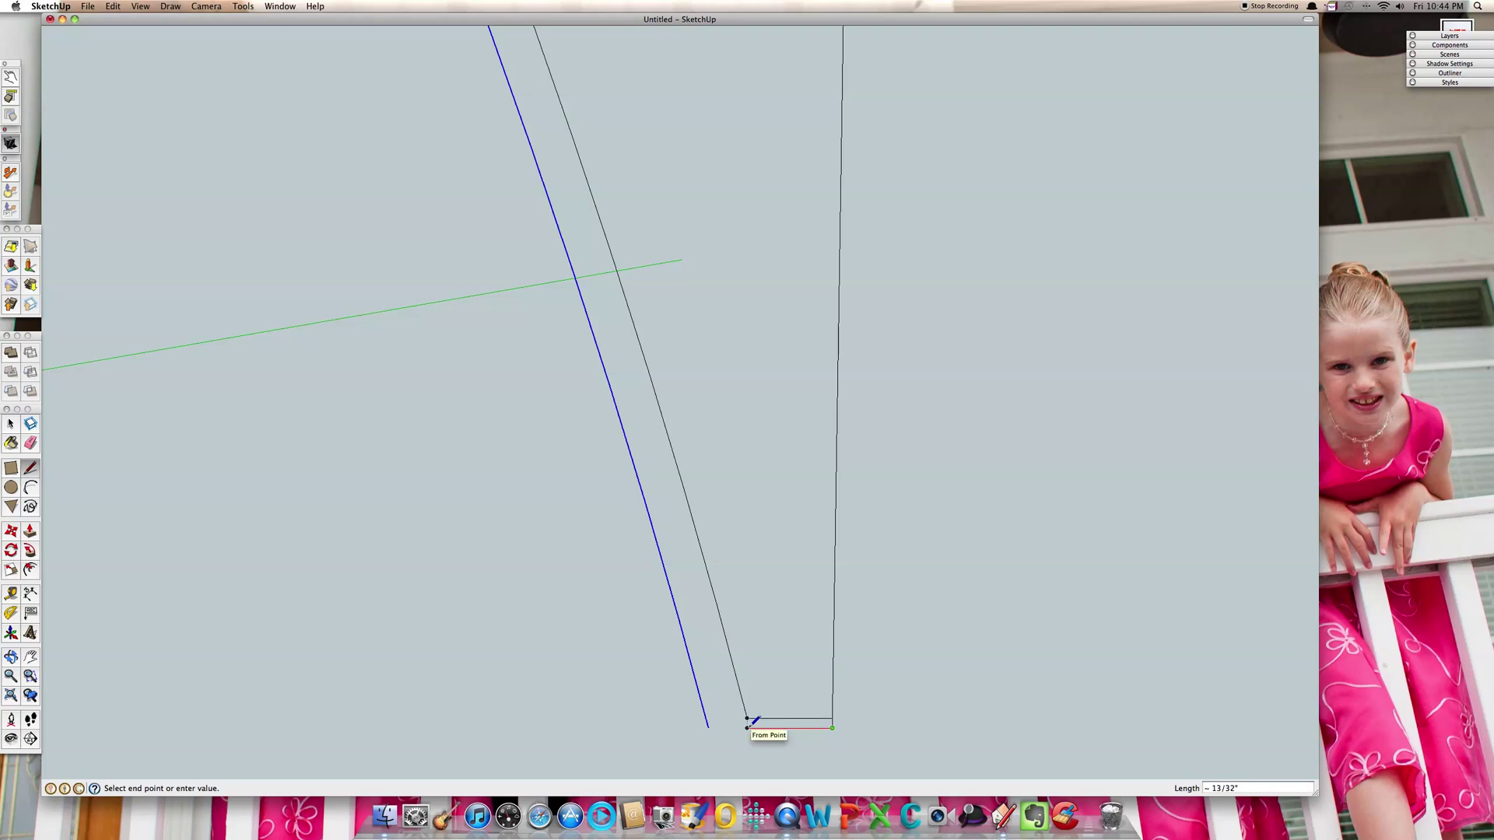
pyautogui.click(747, 727)
# Add a small rounded arc joining the inner and offset curves' bottom ends.
pyautogui.press('a')
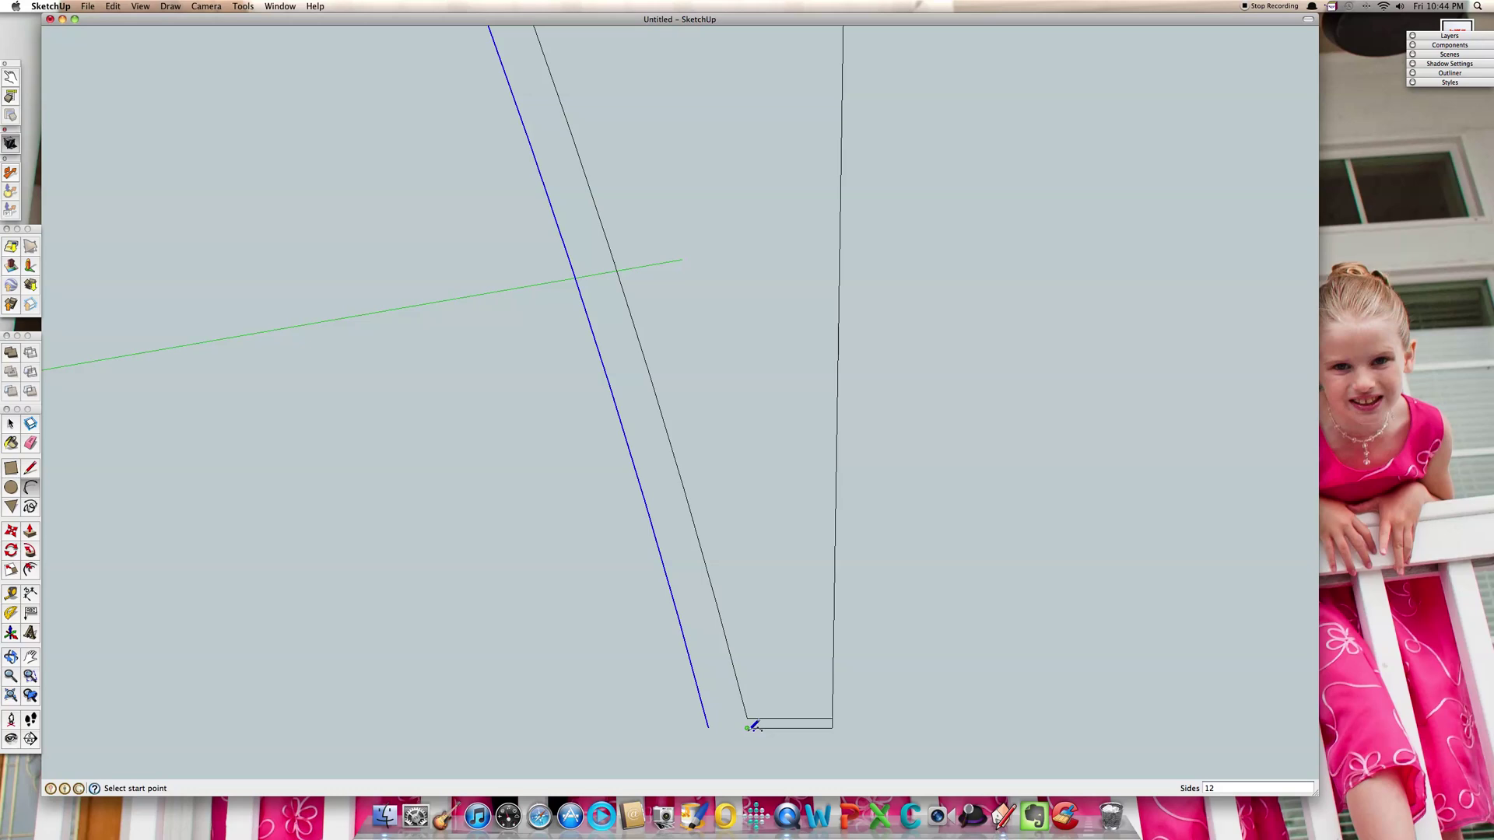
pyautogui.click(707, 728)
pyautogui.click(747, 728)
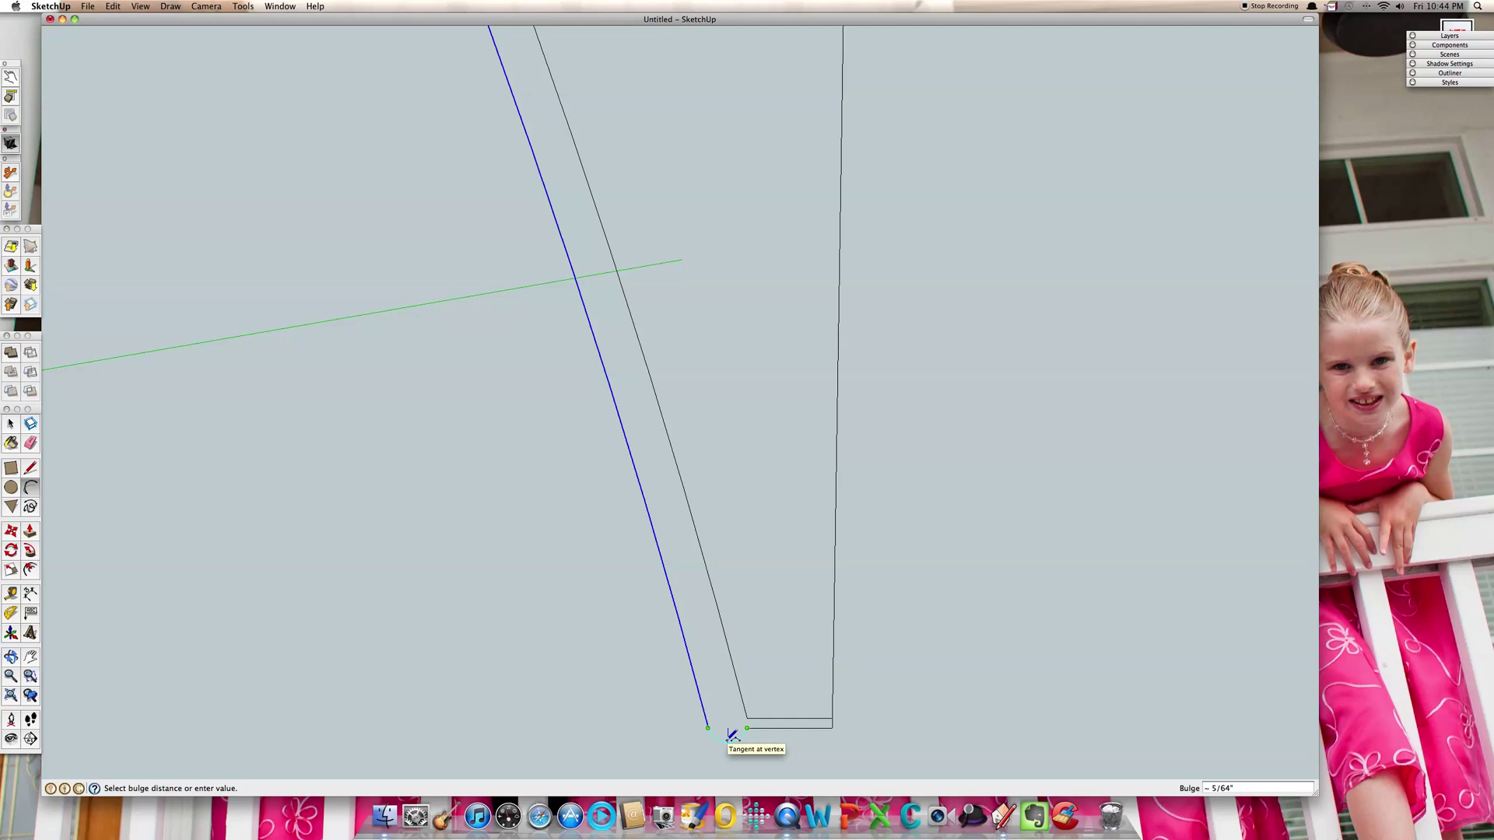
pyautogui.click(731, 735)
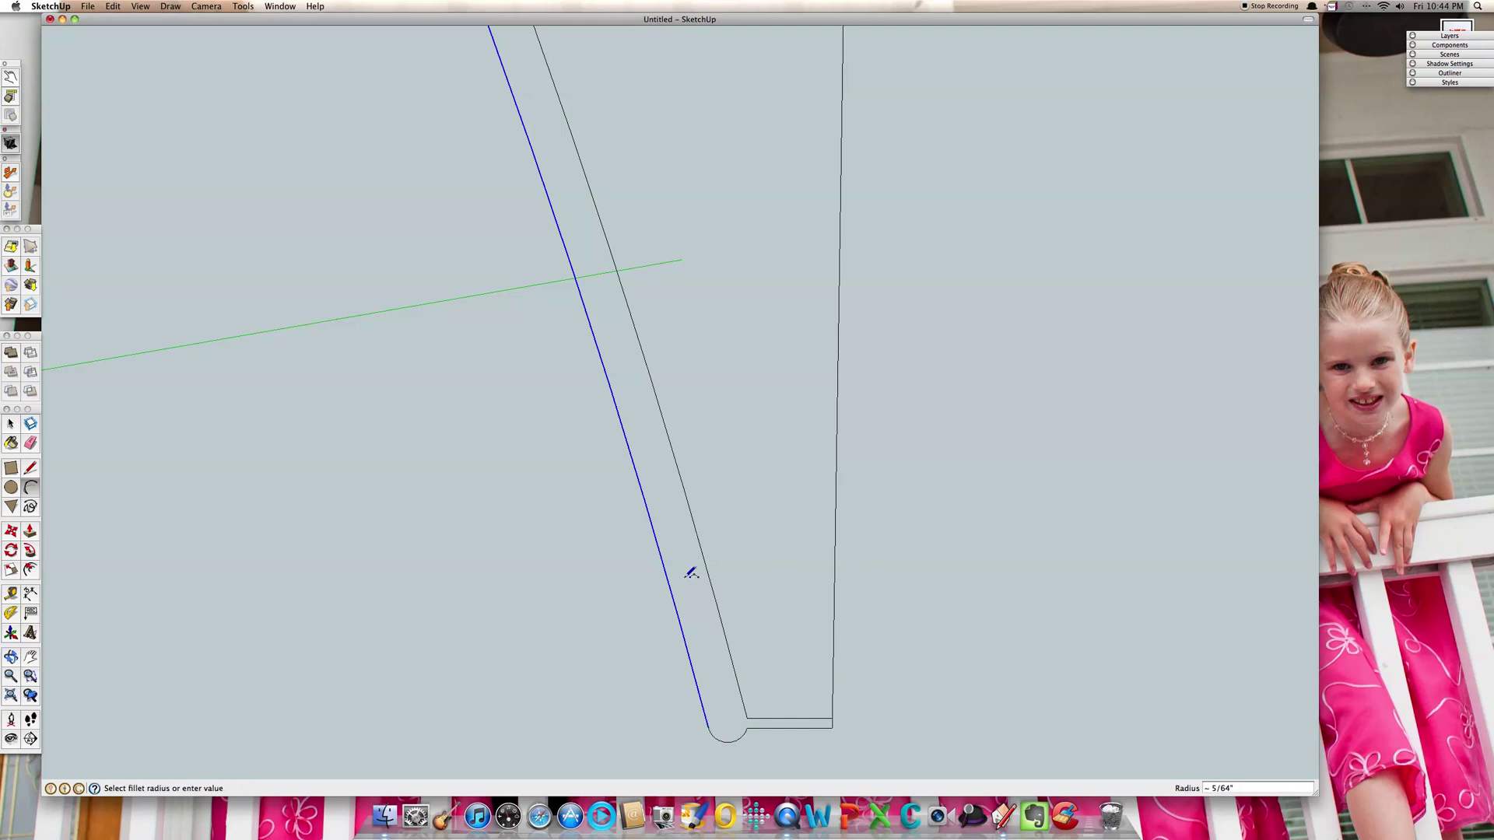
# Finish the top cap arc on the offset curve, closing the profile into one face, then deselect.
pyautogui.press('super+shift+e')
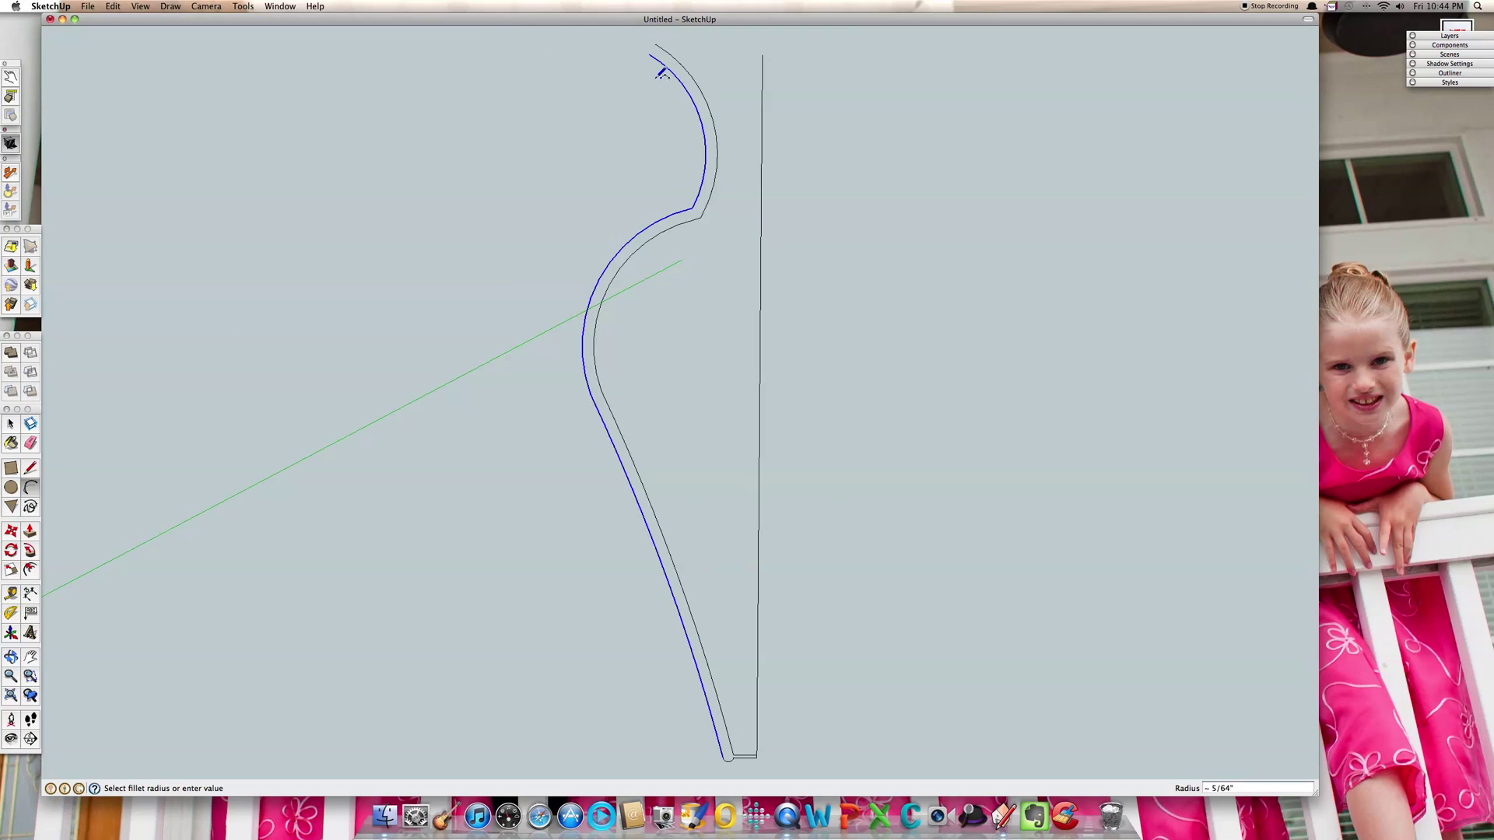
pyautogui.scroll(3, 658, 55)
pyautogui.scroll(-2, 677, 321)
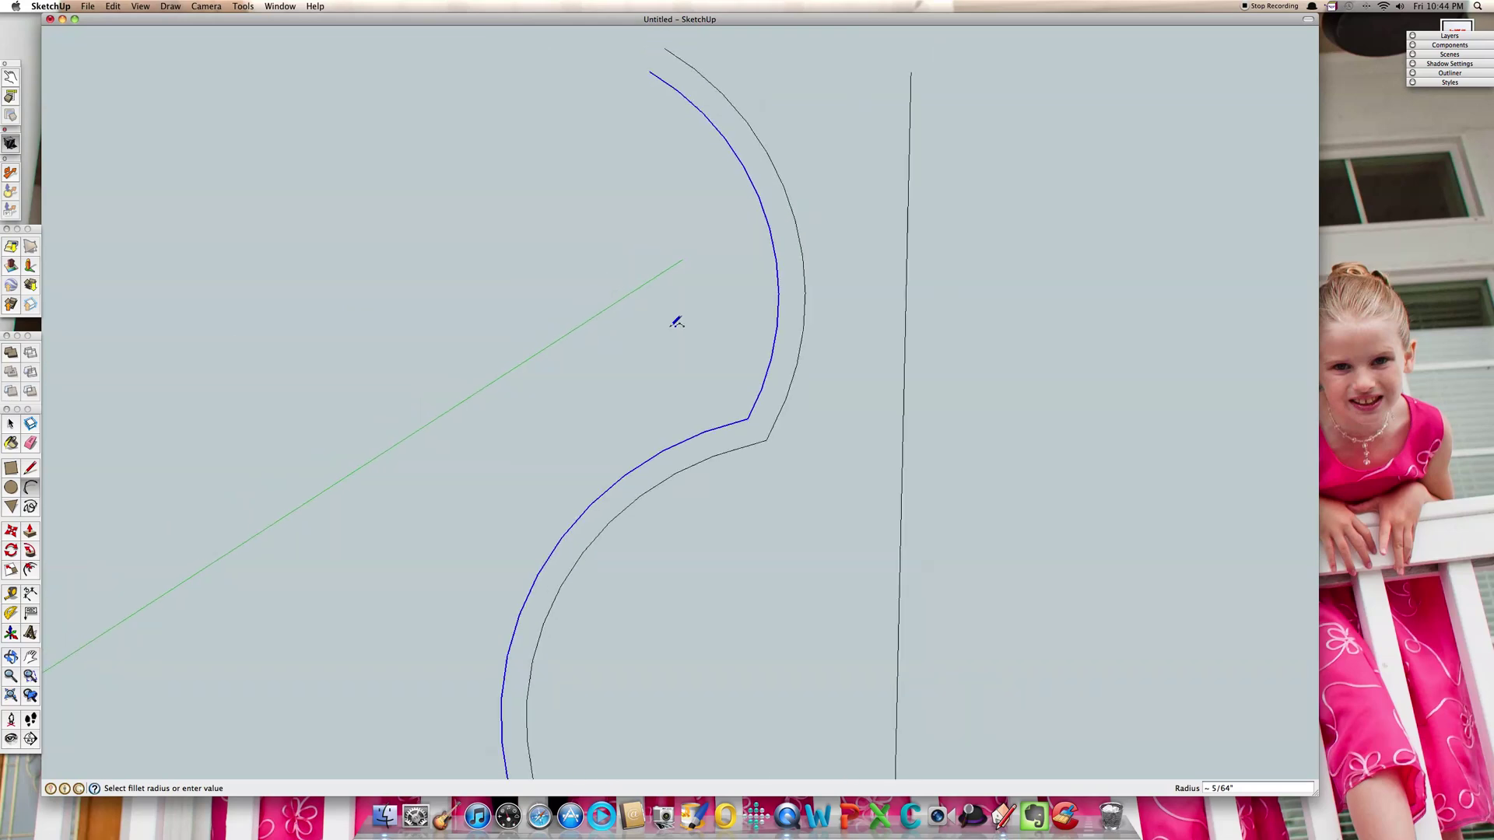
pyautogui.scroll(3, 657, 165)
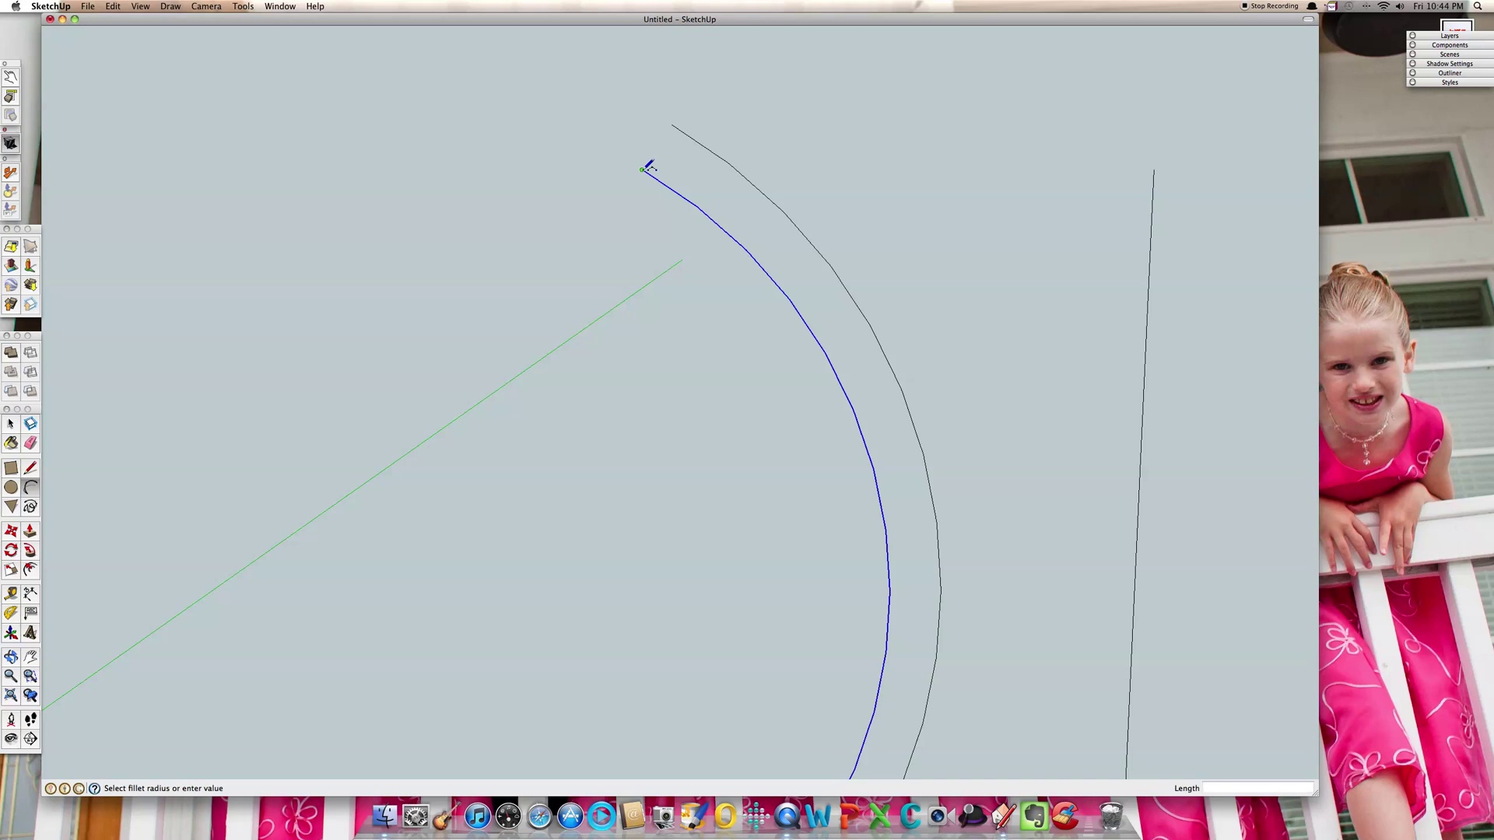
pyautogui.click(671, 124)
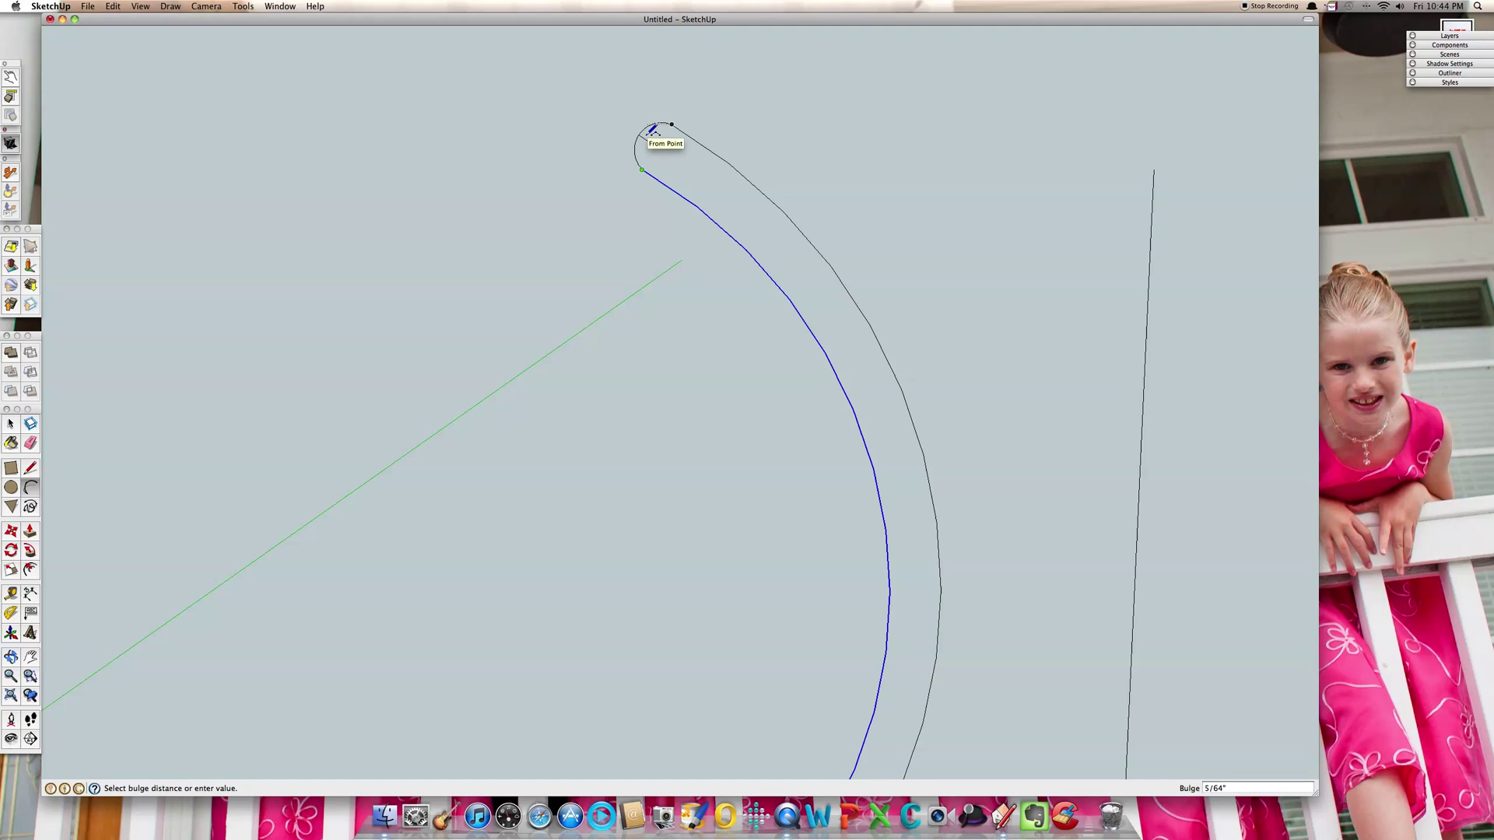
pyautogui.click(655, 126)
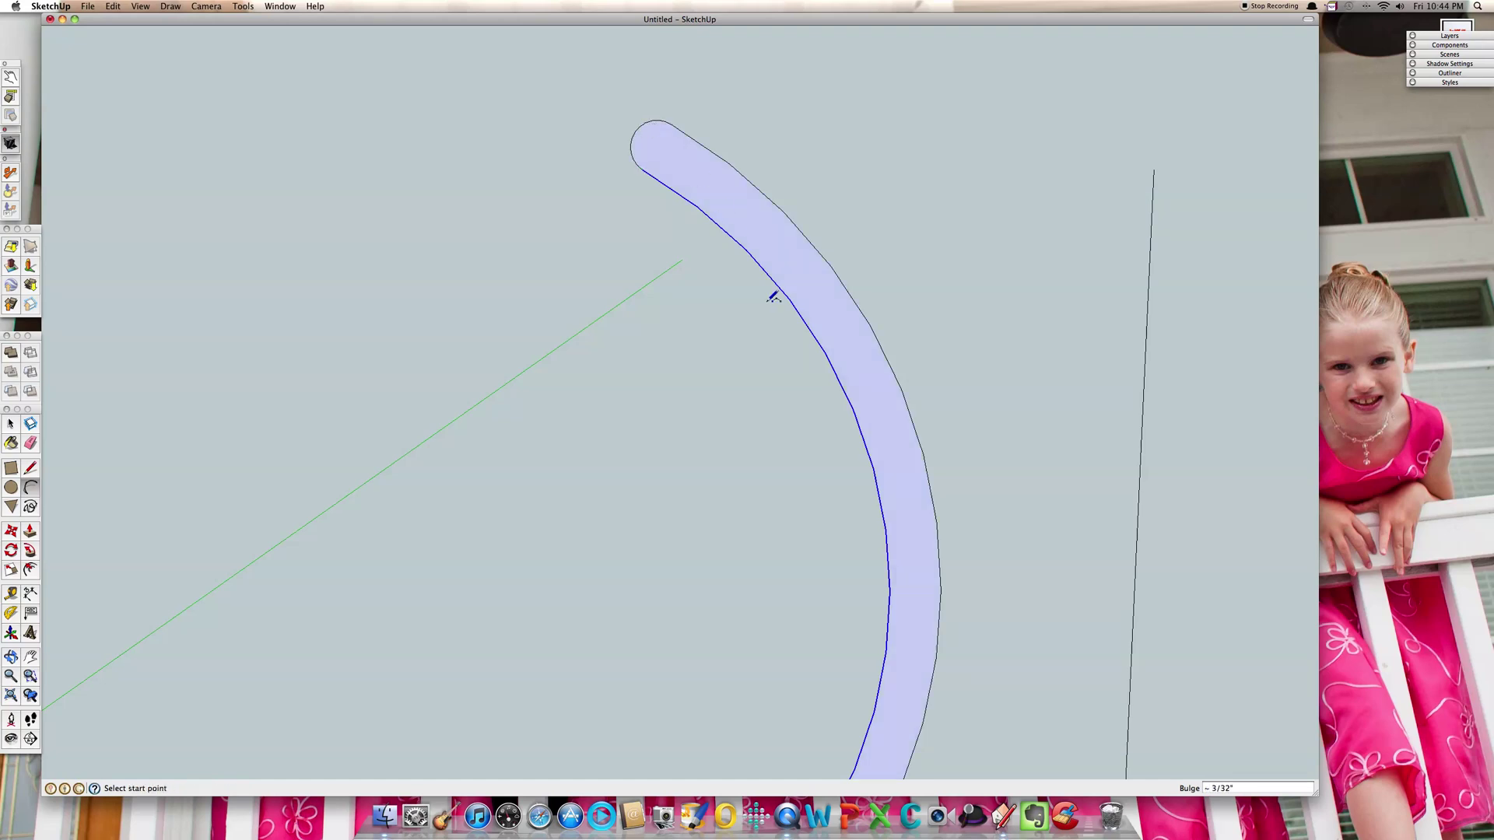
pyautogui.press('space')
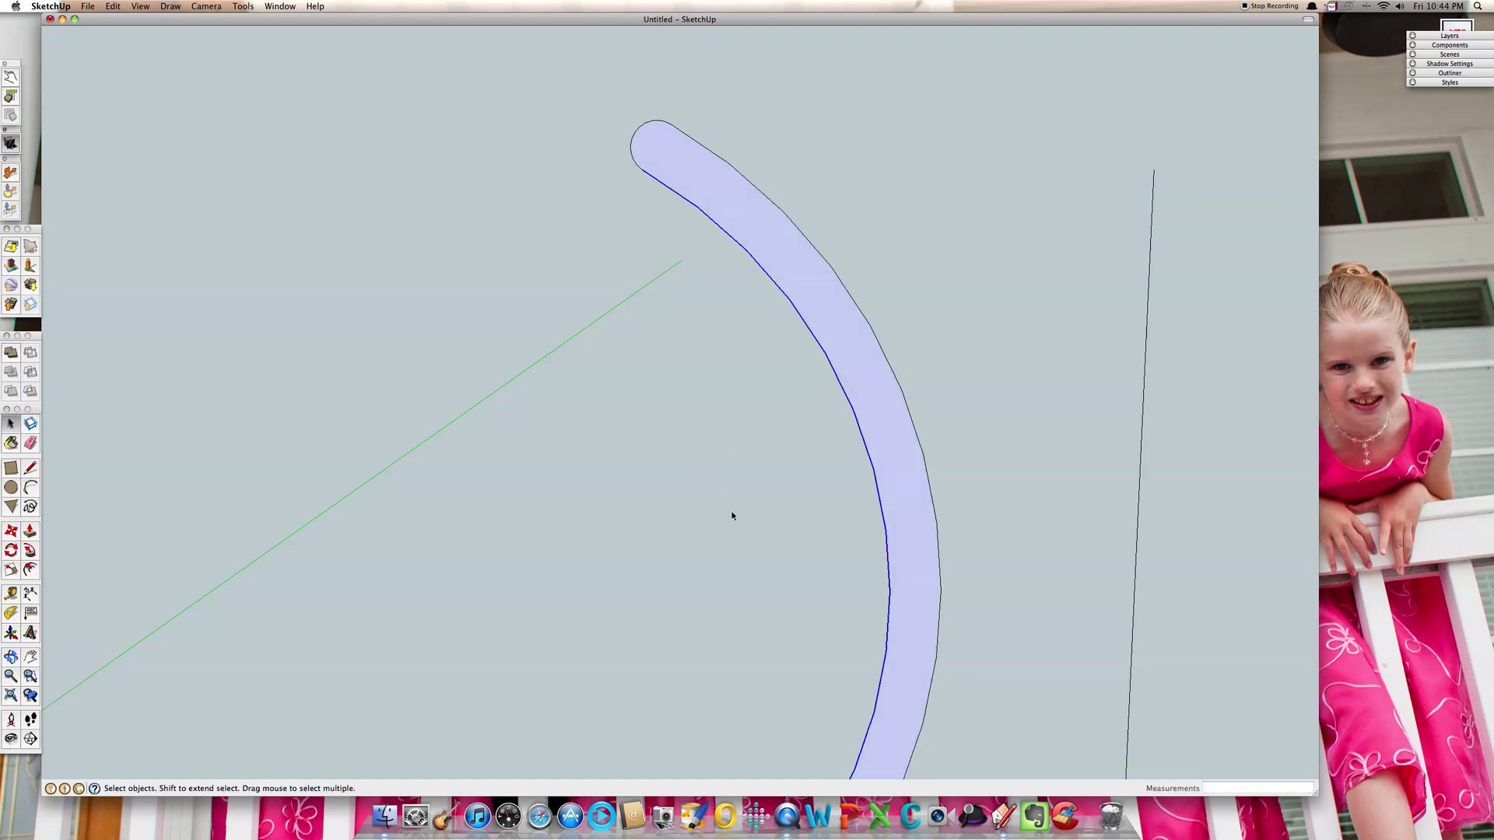
pyautogui.click(786, 537)
pyautogui.scroll(-5, 892, 589)
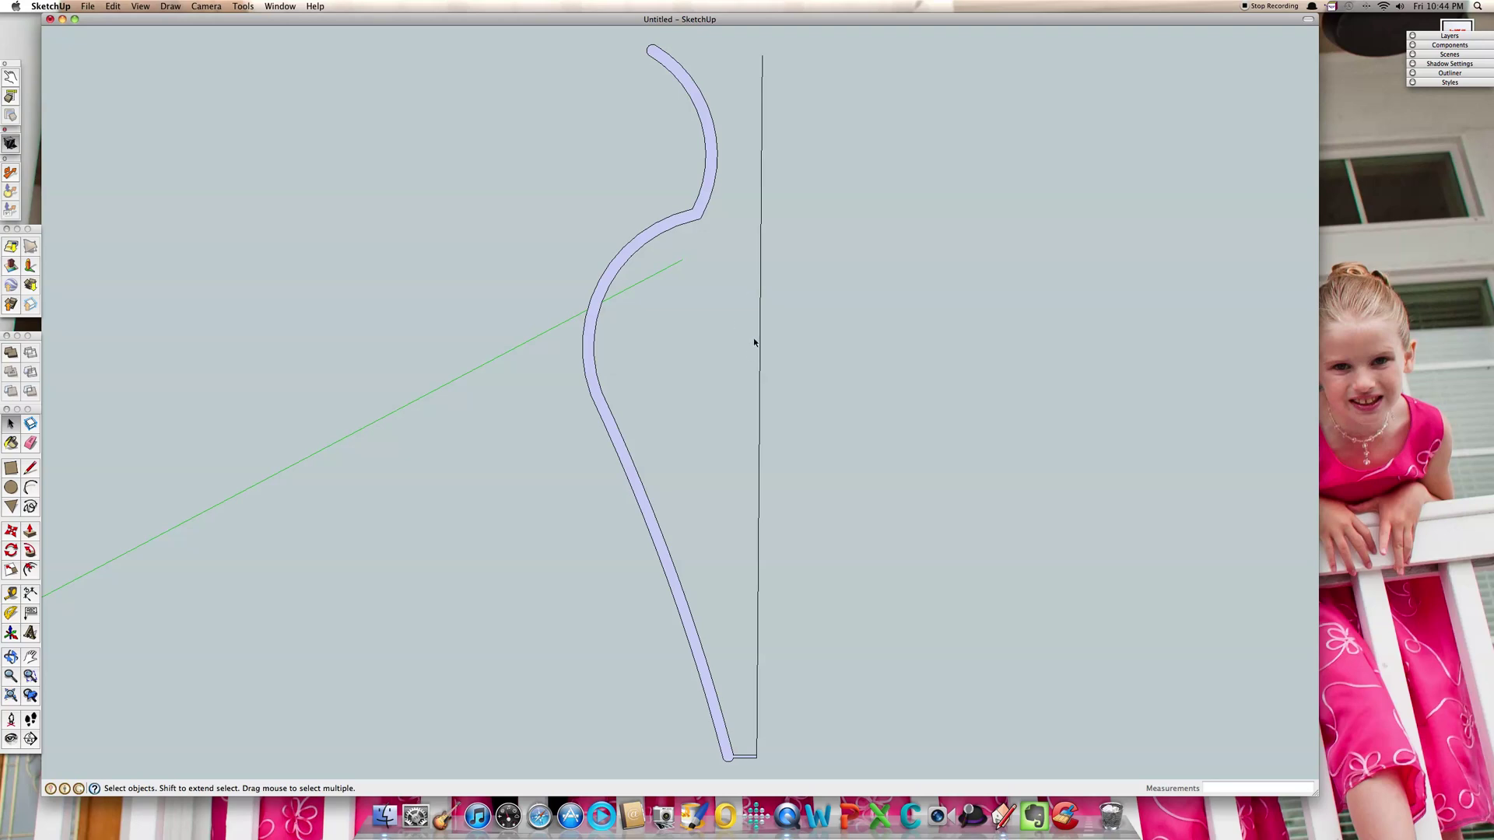
# Draw a 19/32" radius circle centred on the vertical line's top endpoint.
pyautogui.scroll(-3, 707, 447)
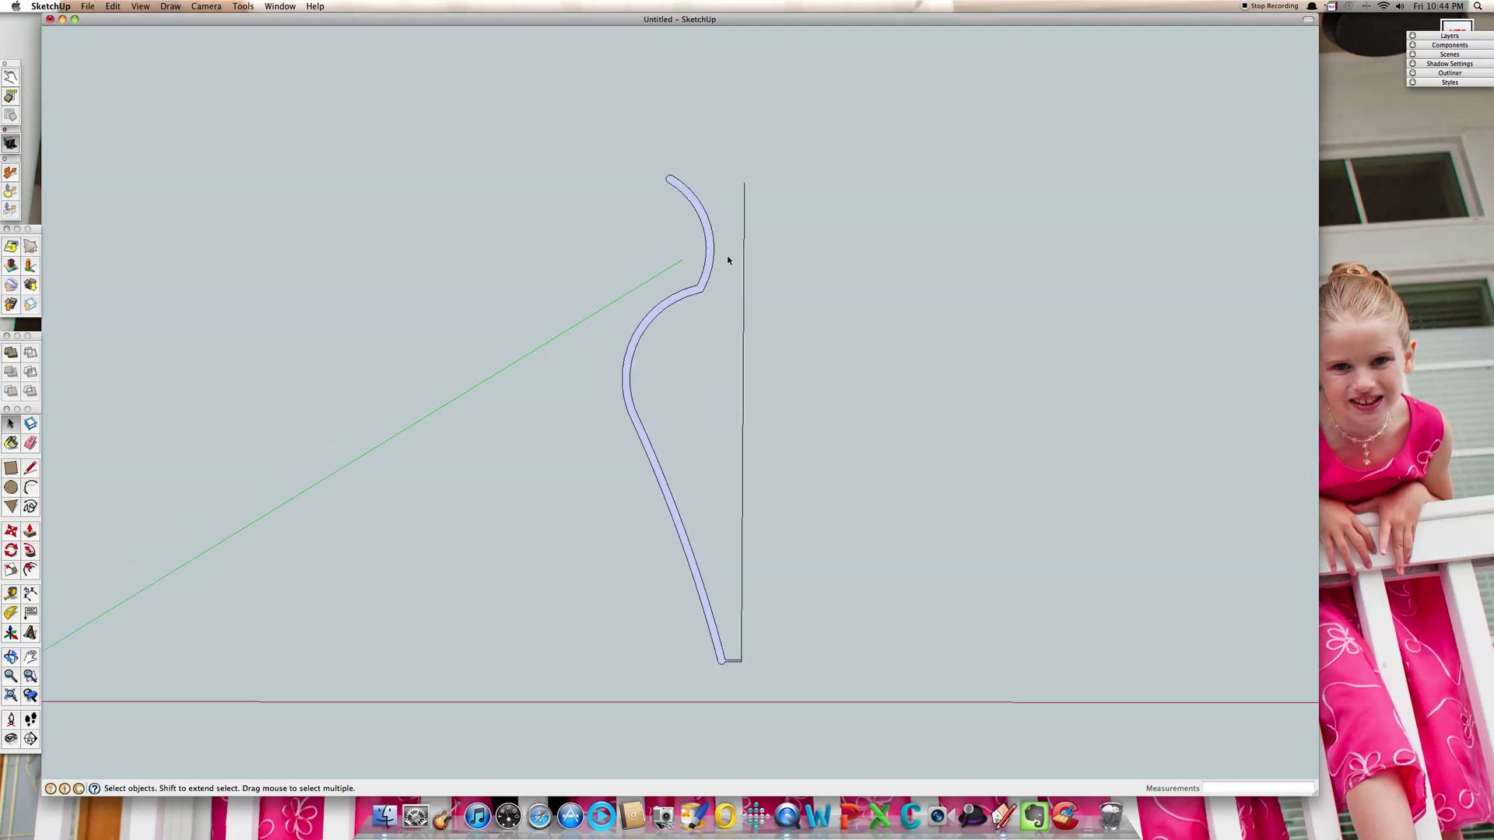
pyautogui.moveTo(729, 260); pyautogui.dragTo(634, 493, button='middle')
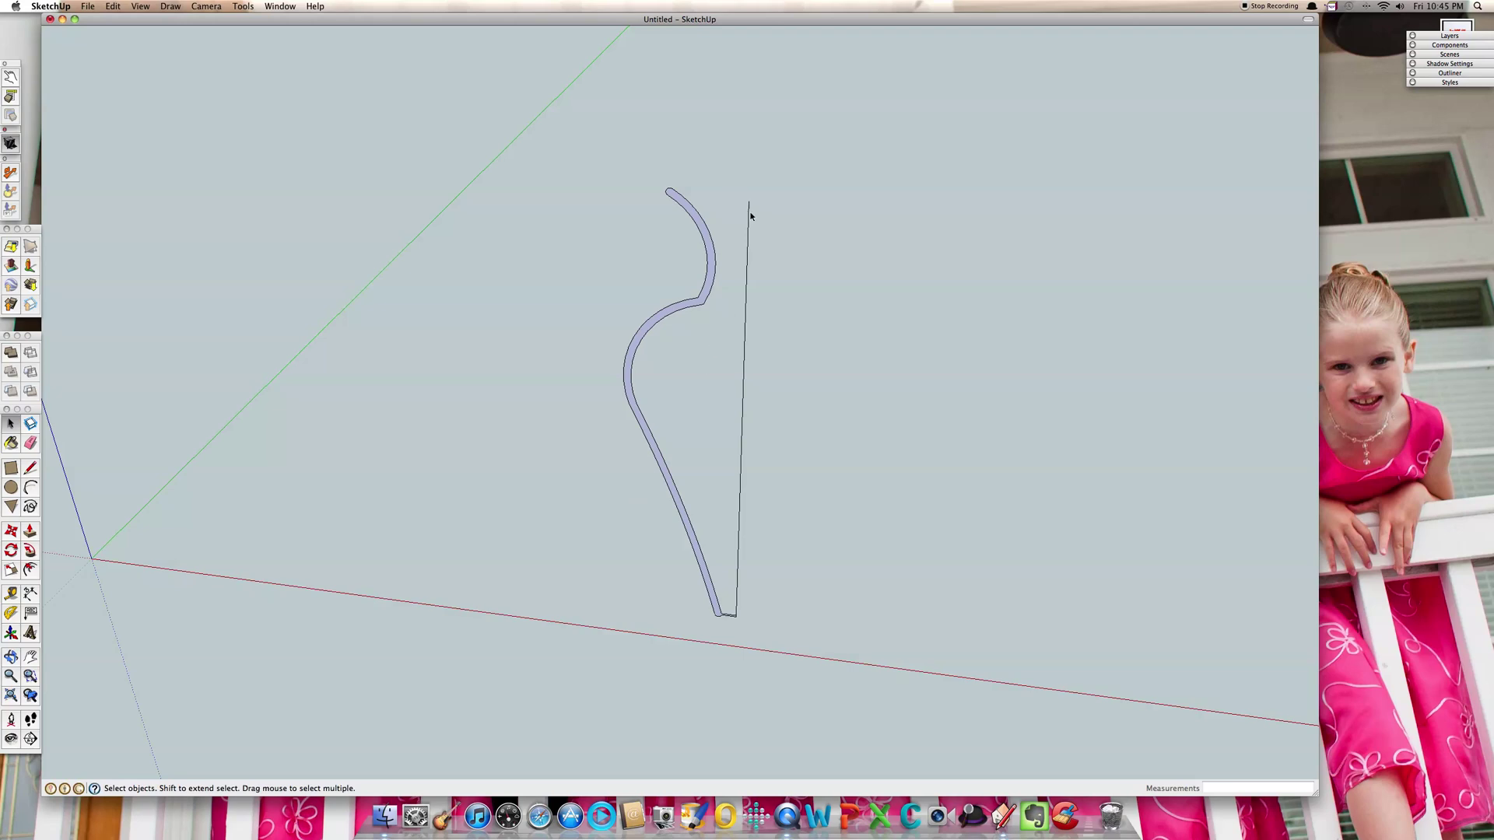
pyautogui.press('c')
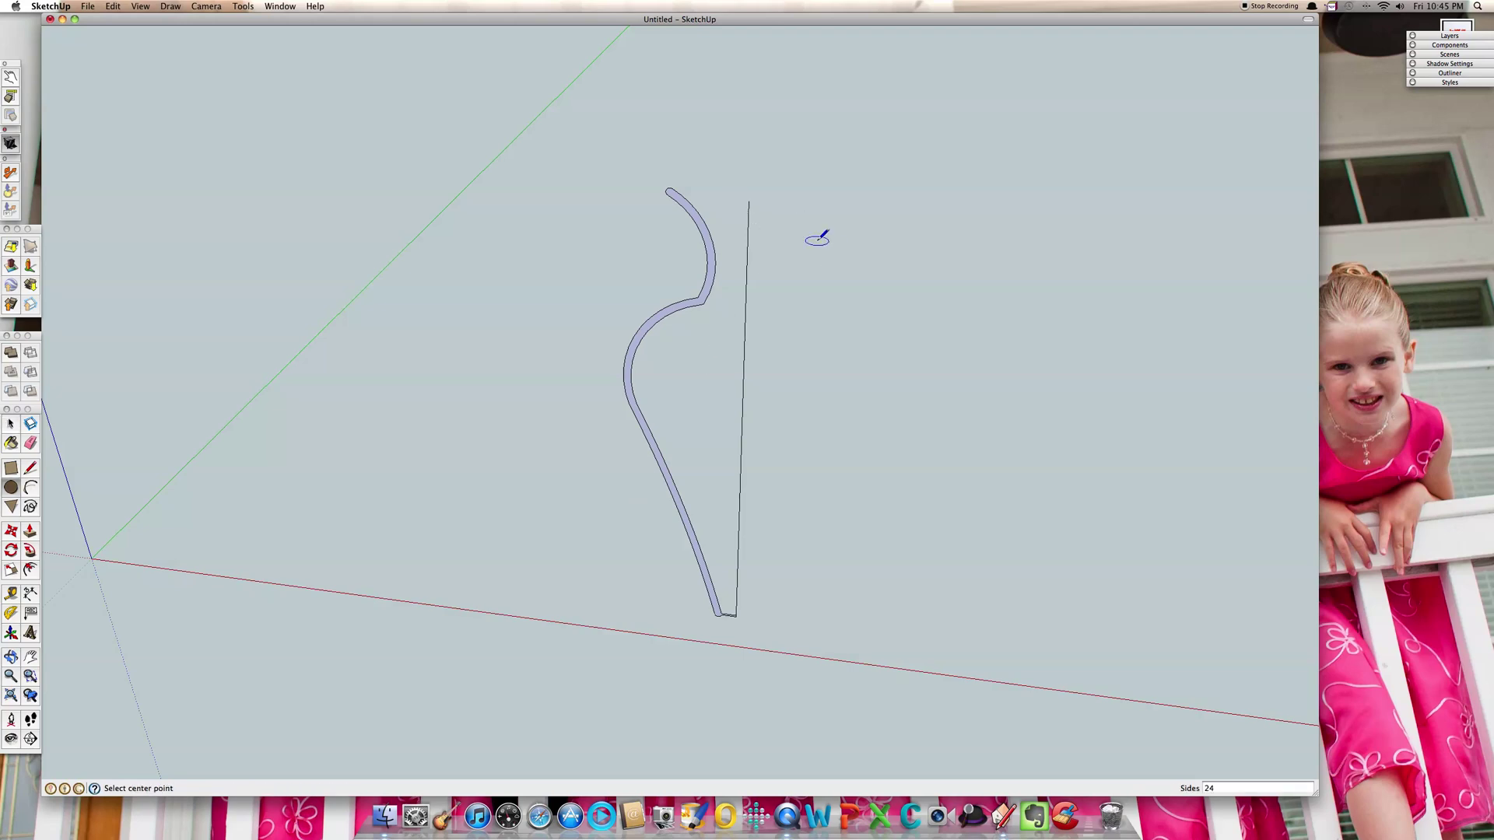
pyautogui.click(749, 201)
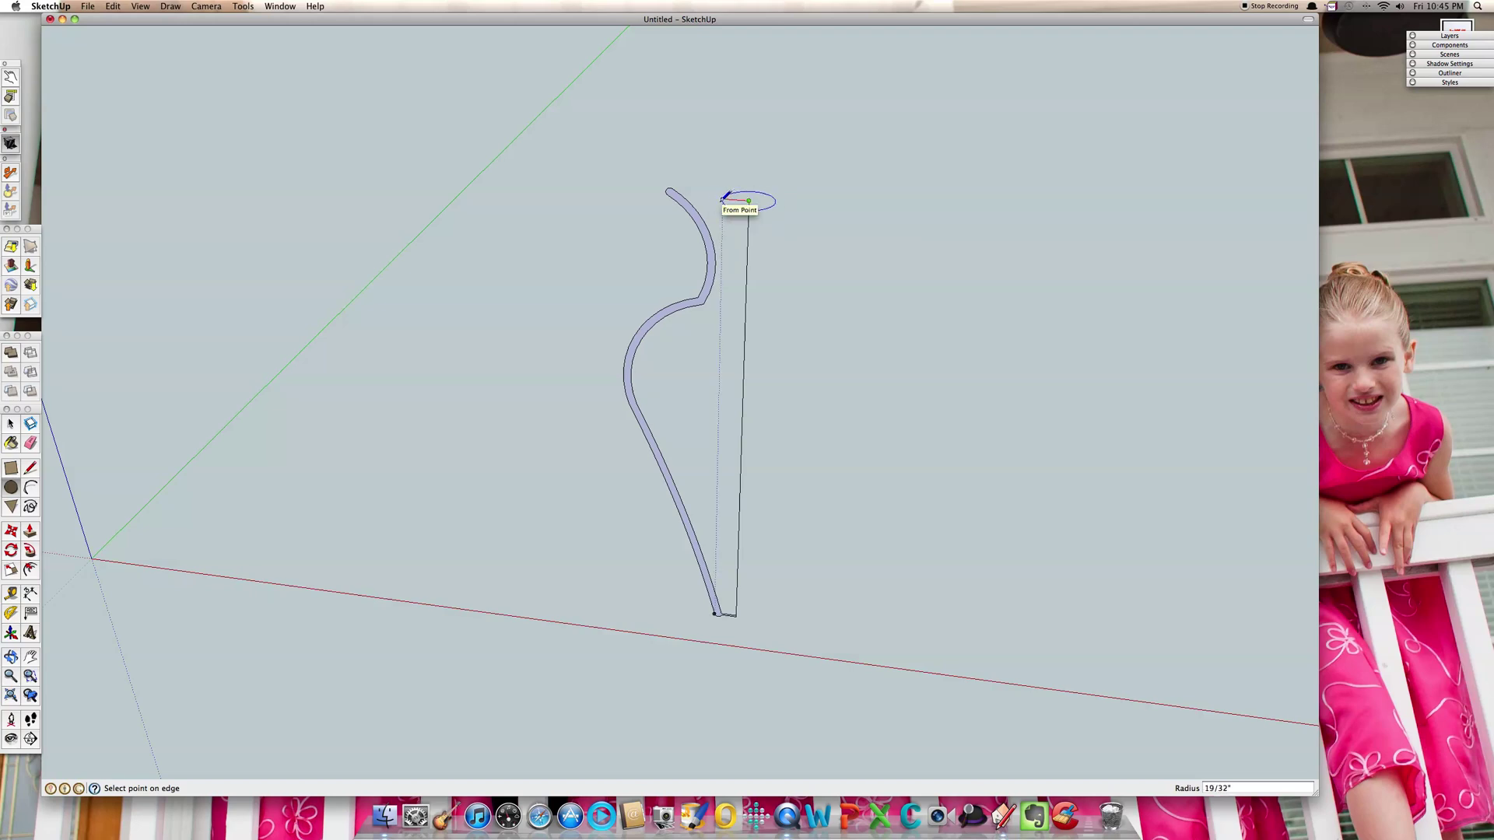
pyautogui.click(723, 199)
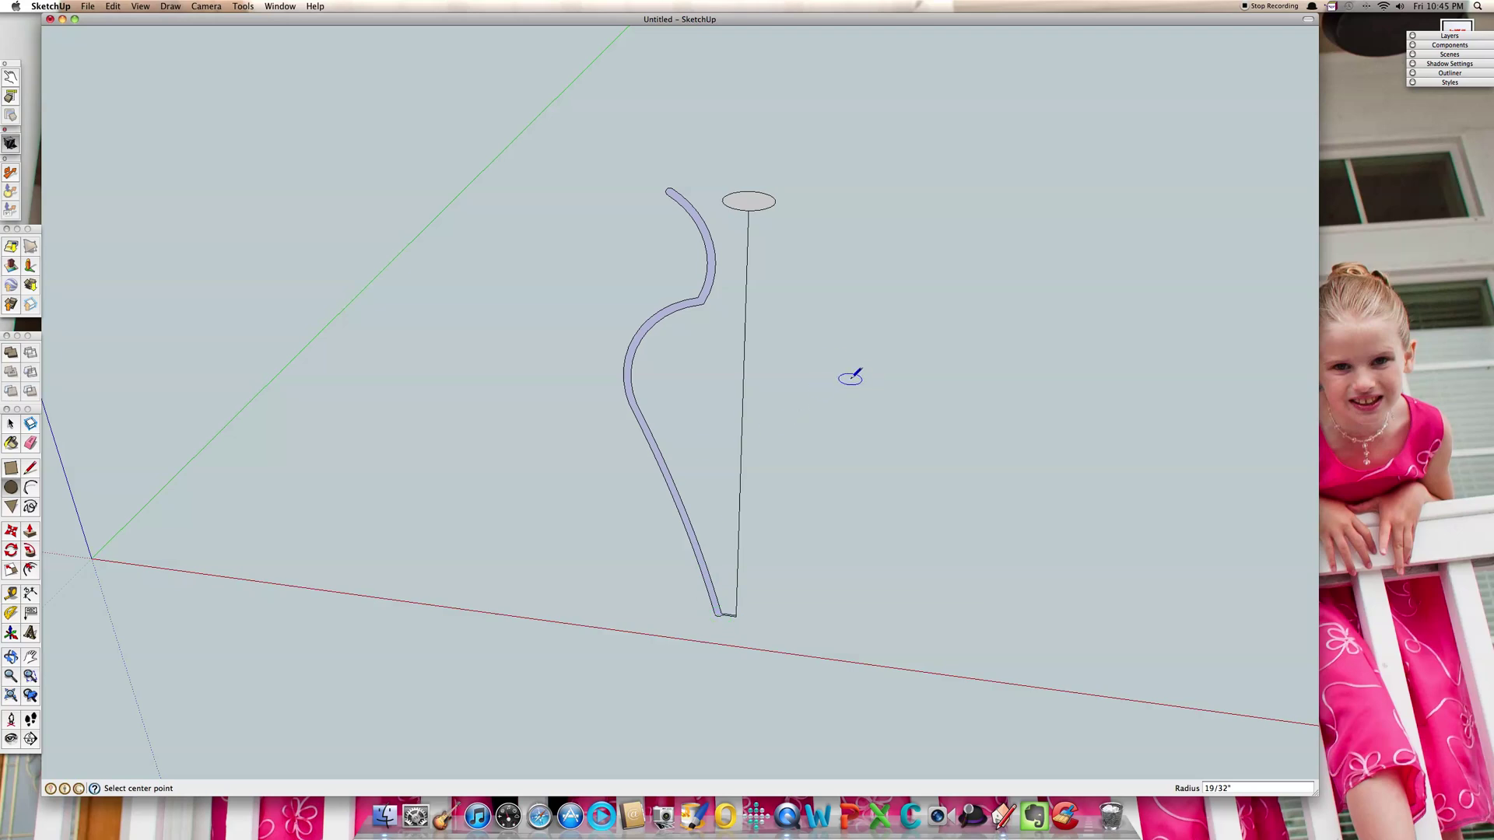
pyautogui.press('space')
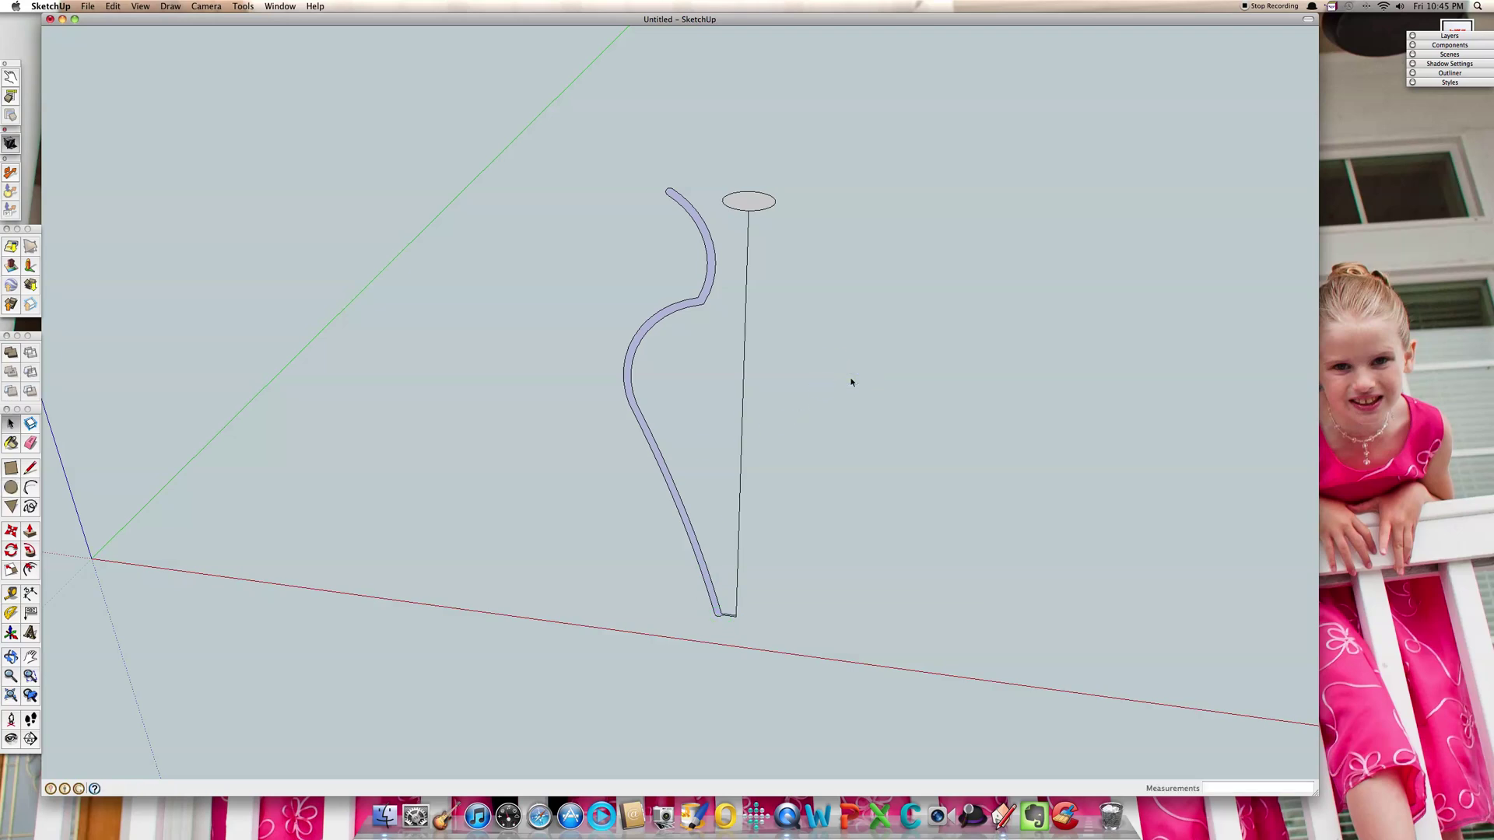
# Sweep the profile face around the circle path with Follow Me to form the vase.
pyautogui.click(753, 207)
pyautogui.click(30, 551)
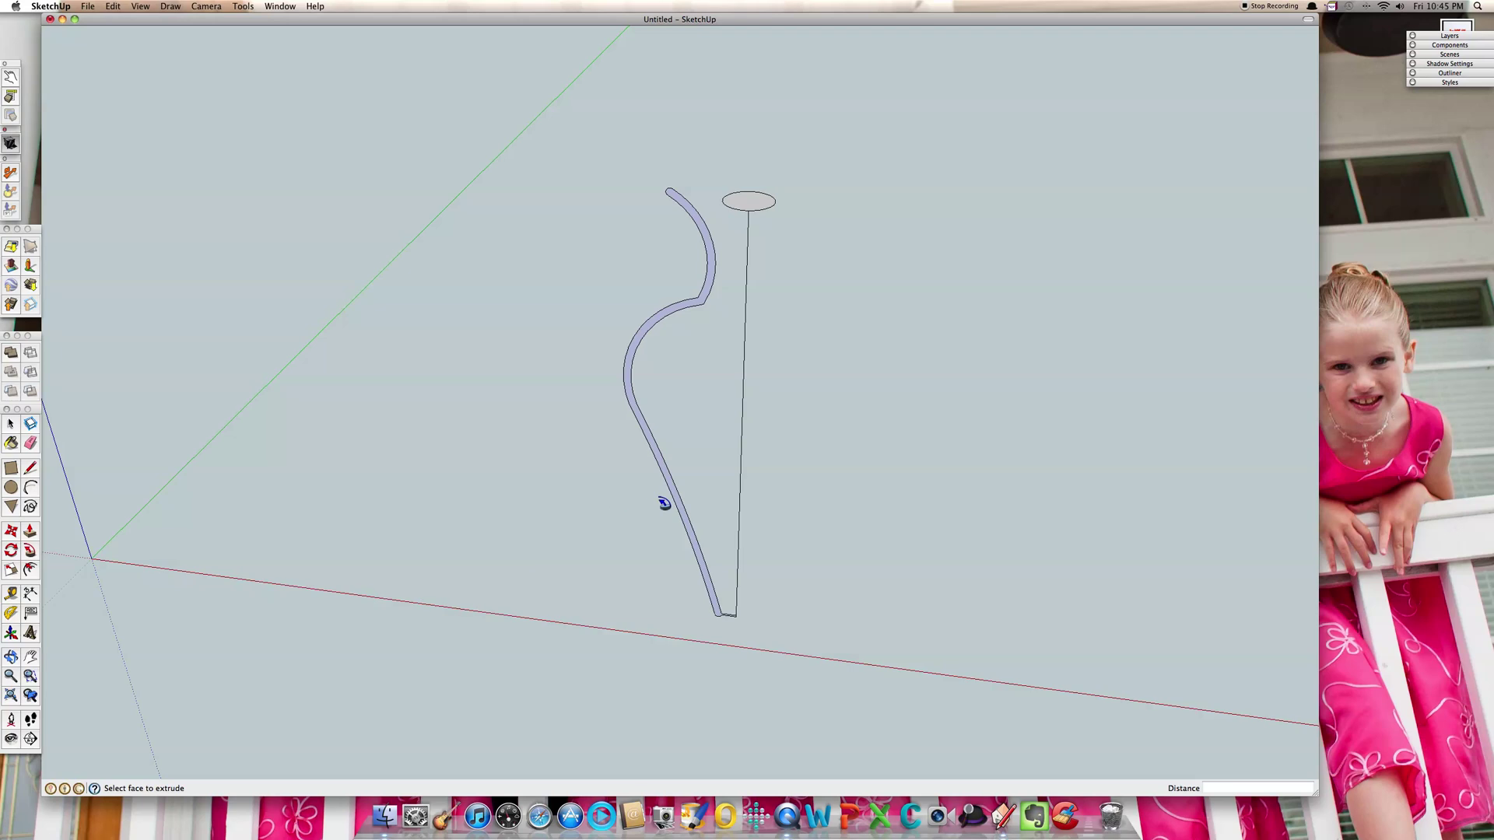
pyautogui.click(687, 514)
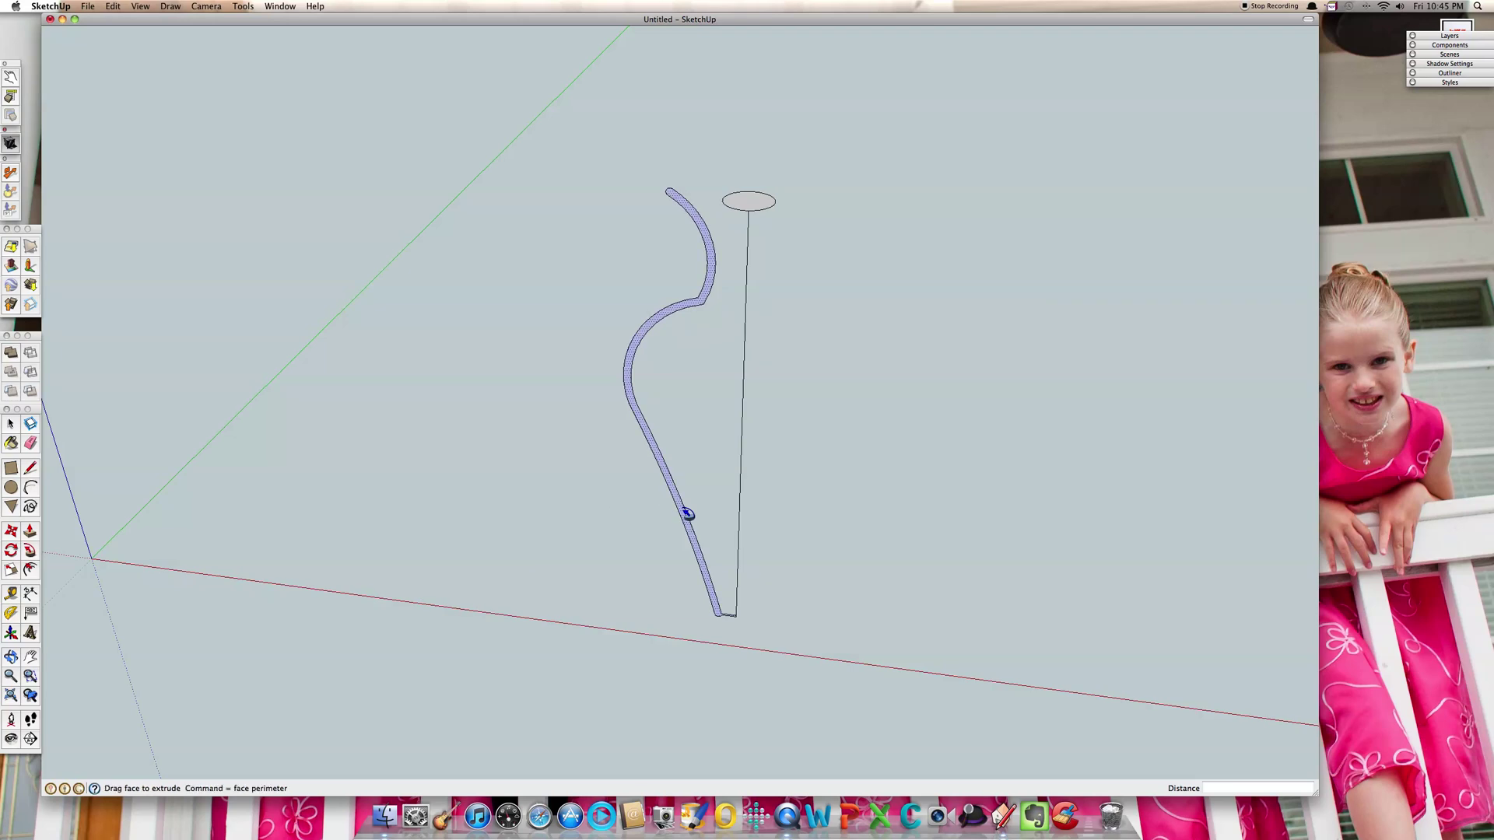
pyautogui.keyDown('super'); pyautogui.click(687, 514); pyautogui.keyUp('super')
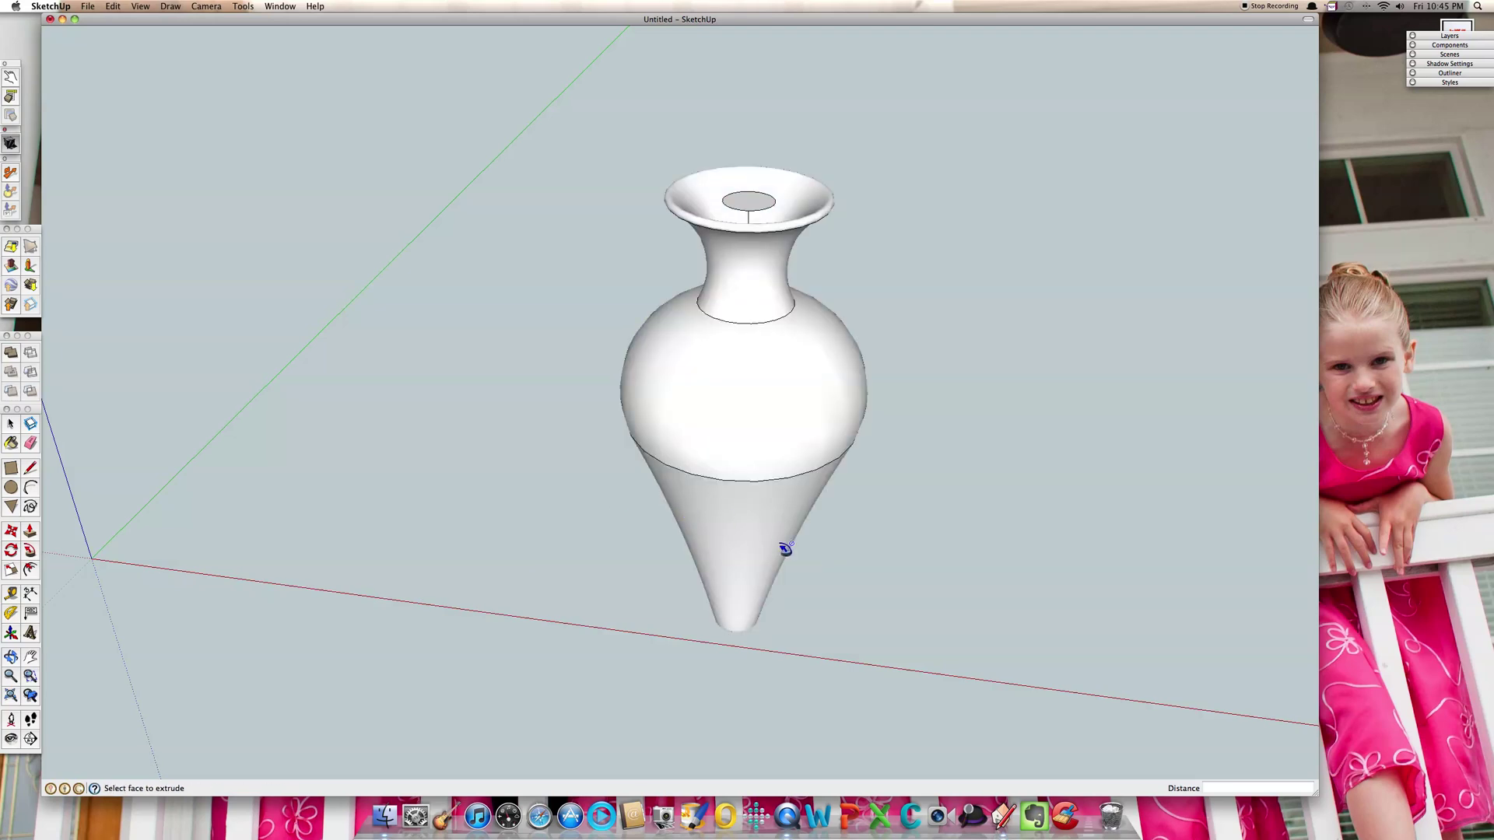
pyautogui.moveTo(827, 397); pyautogui.dragTo(761, 470, button='middle')
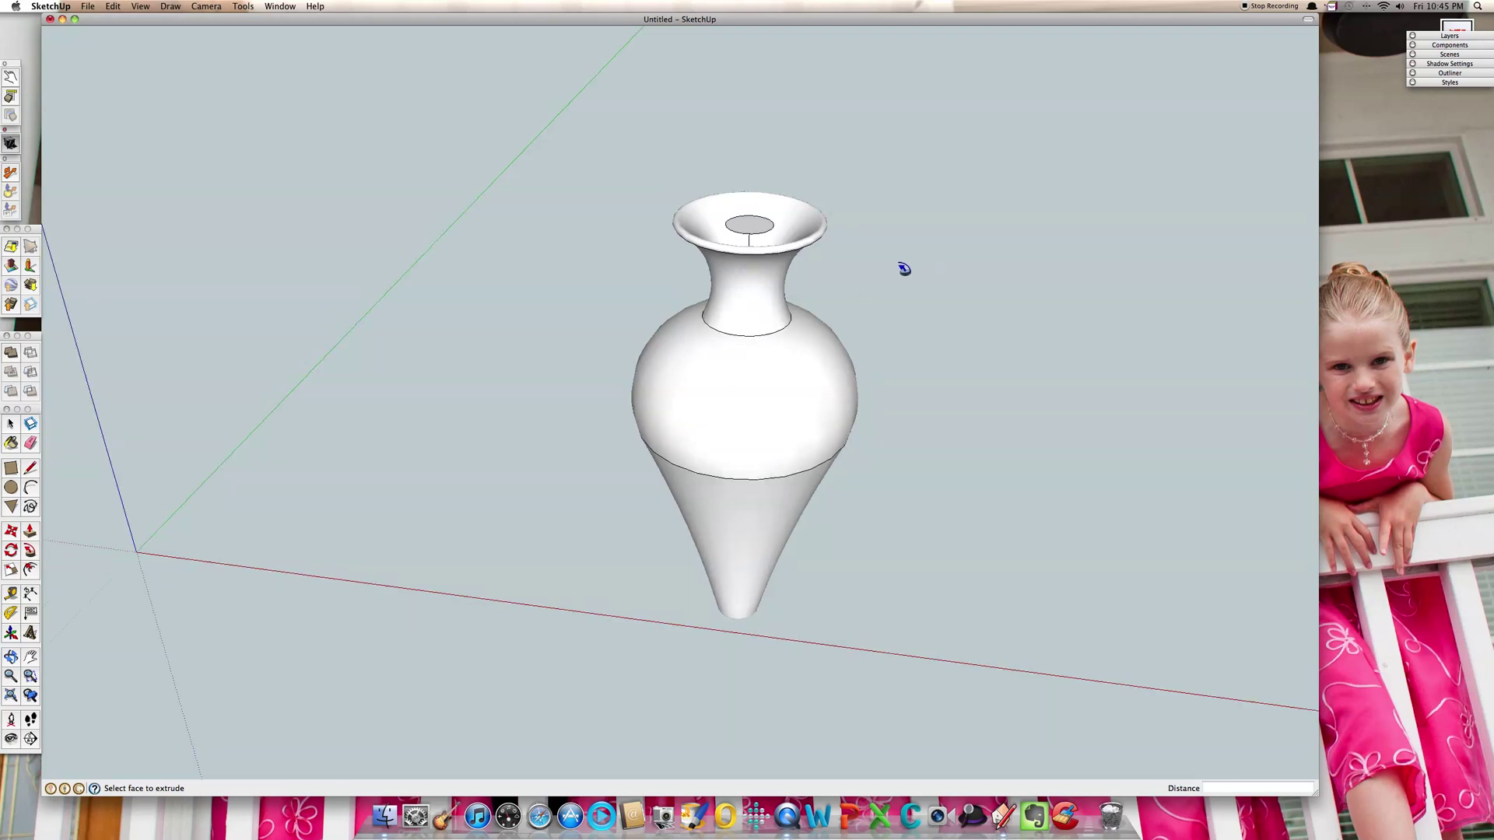
# Delete the leftover disc in the vase mouth and inspect the base and rim.
pyautogui.press('space')
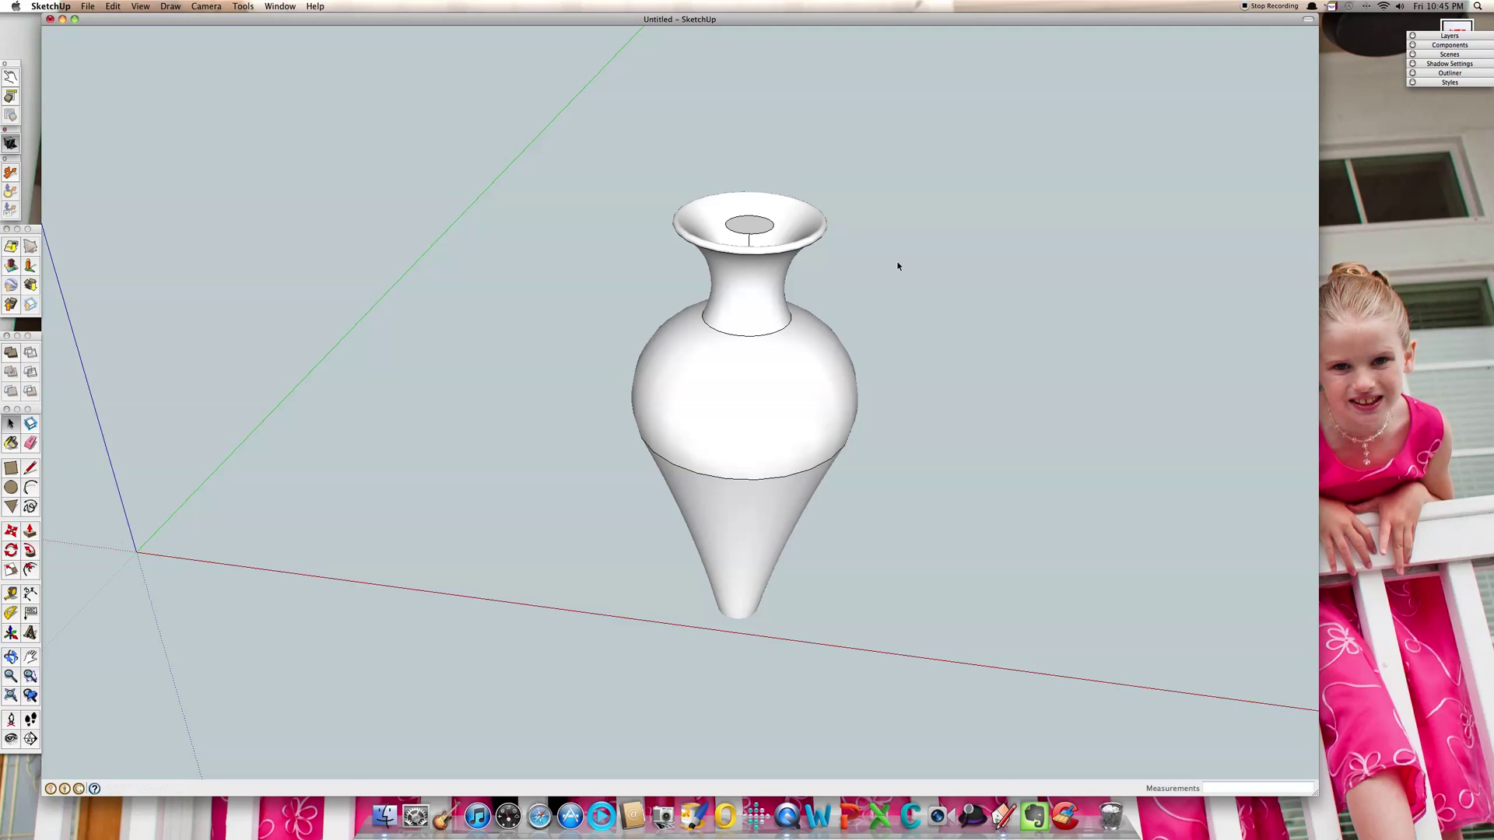
pyautogui.click(752, 224)
pyautogui.press('Delete')
pyautogui.press('Delete')
pyautogui.moveTo(794, 486); pyautogui.dragTo(763, 453, button='middle')
pyautogui.moveTo(743, 194); pyautogui.dragTo(747, 204, button='middle')
pyautogui.moveTo(791, 687); pyautogui.dragTo(739, 426, button='middle')
pyautogui.scroll(6, 746, 580)
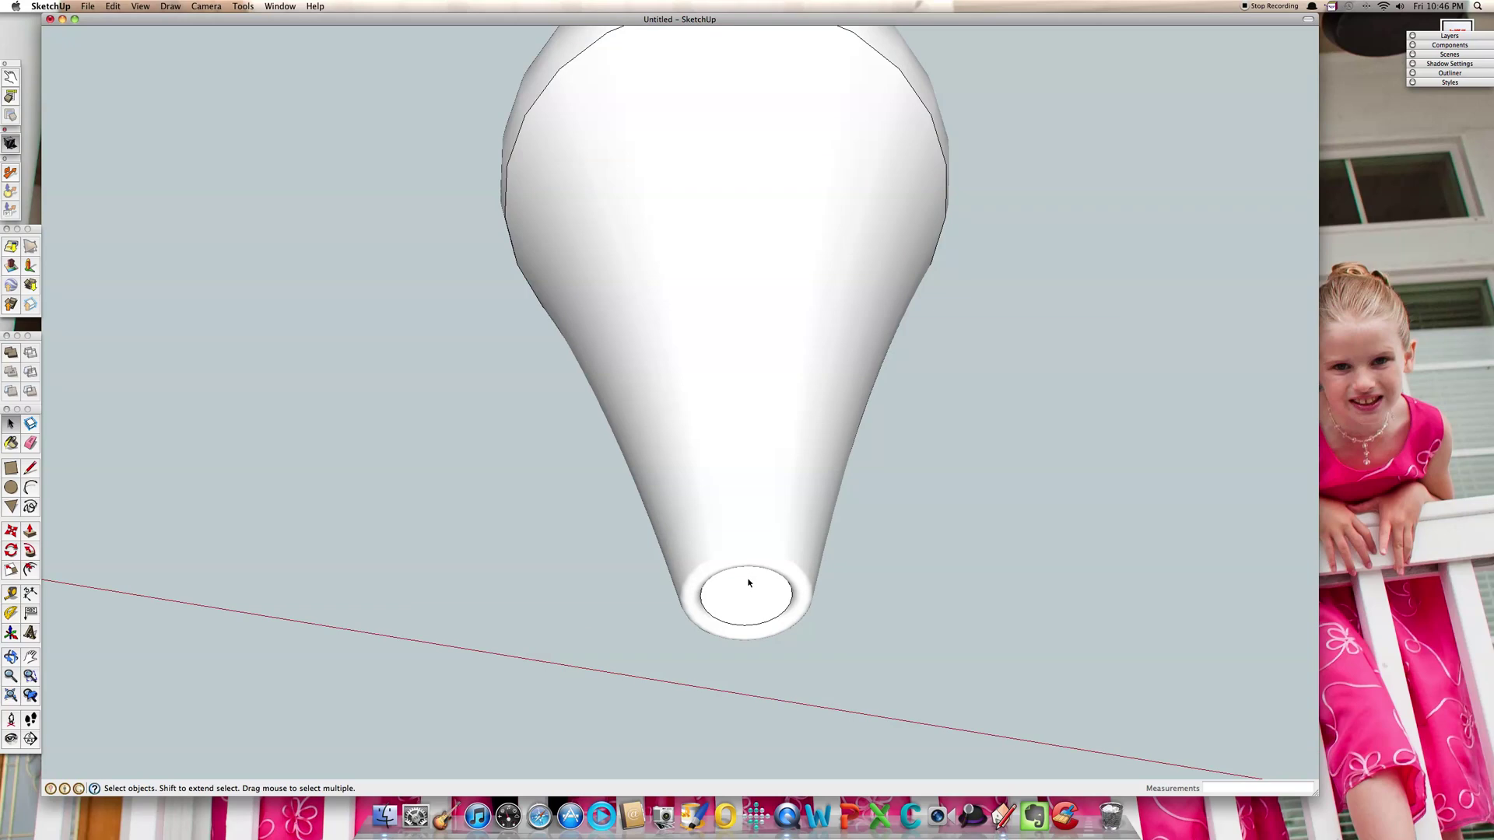
pyautogui.moveTo(747, 583); pyautogui.dragTo(724, 689, button='middle')
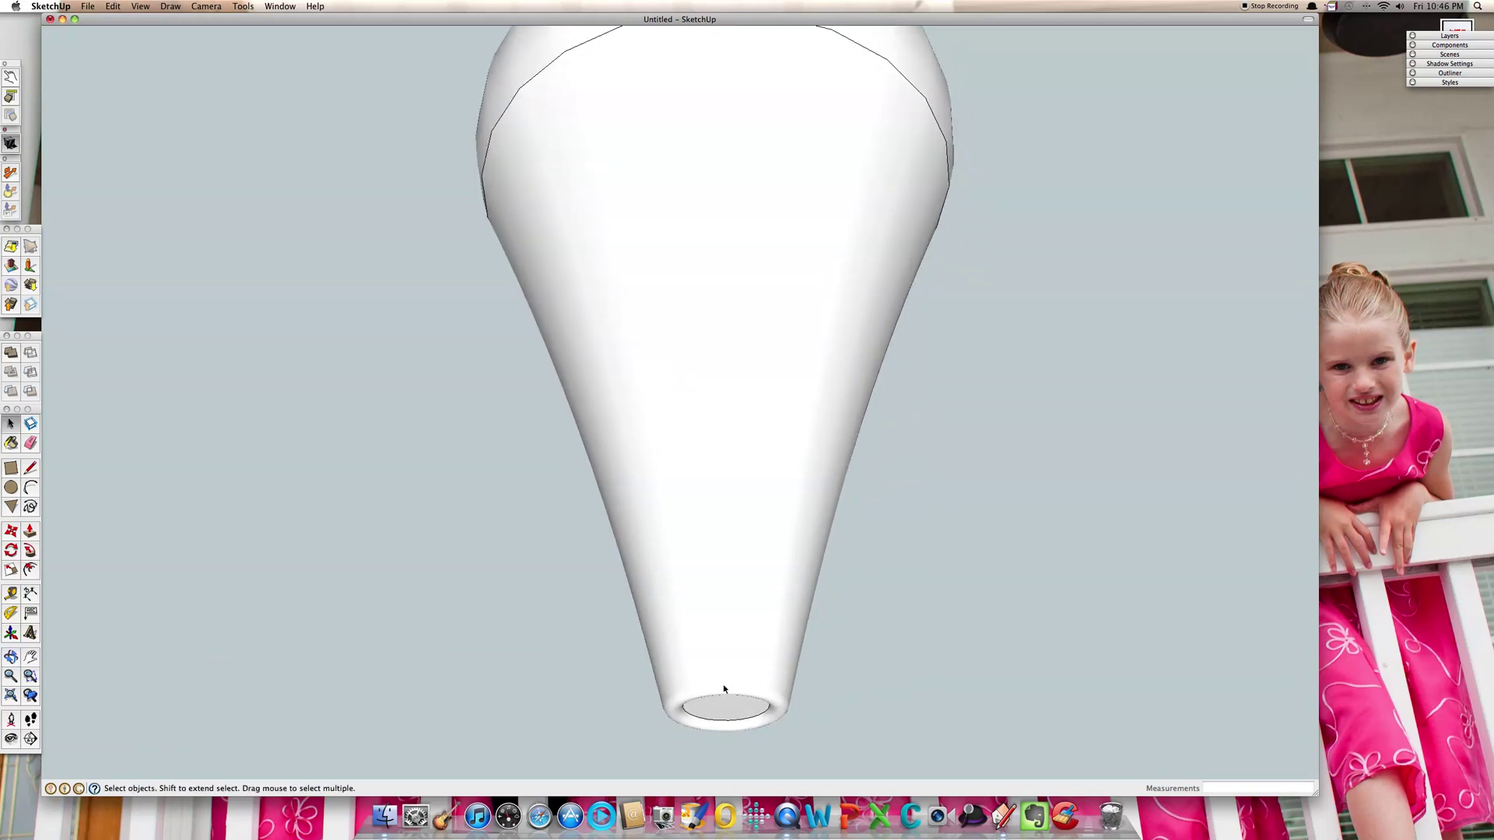
pyautogui.moveTo(747, 557); pyautogui.dragTo(763, 717, button='middle')
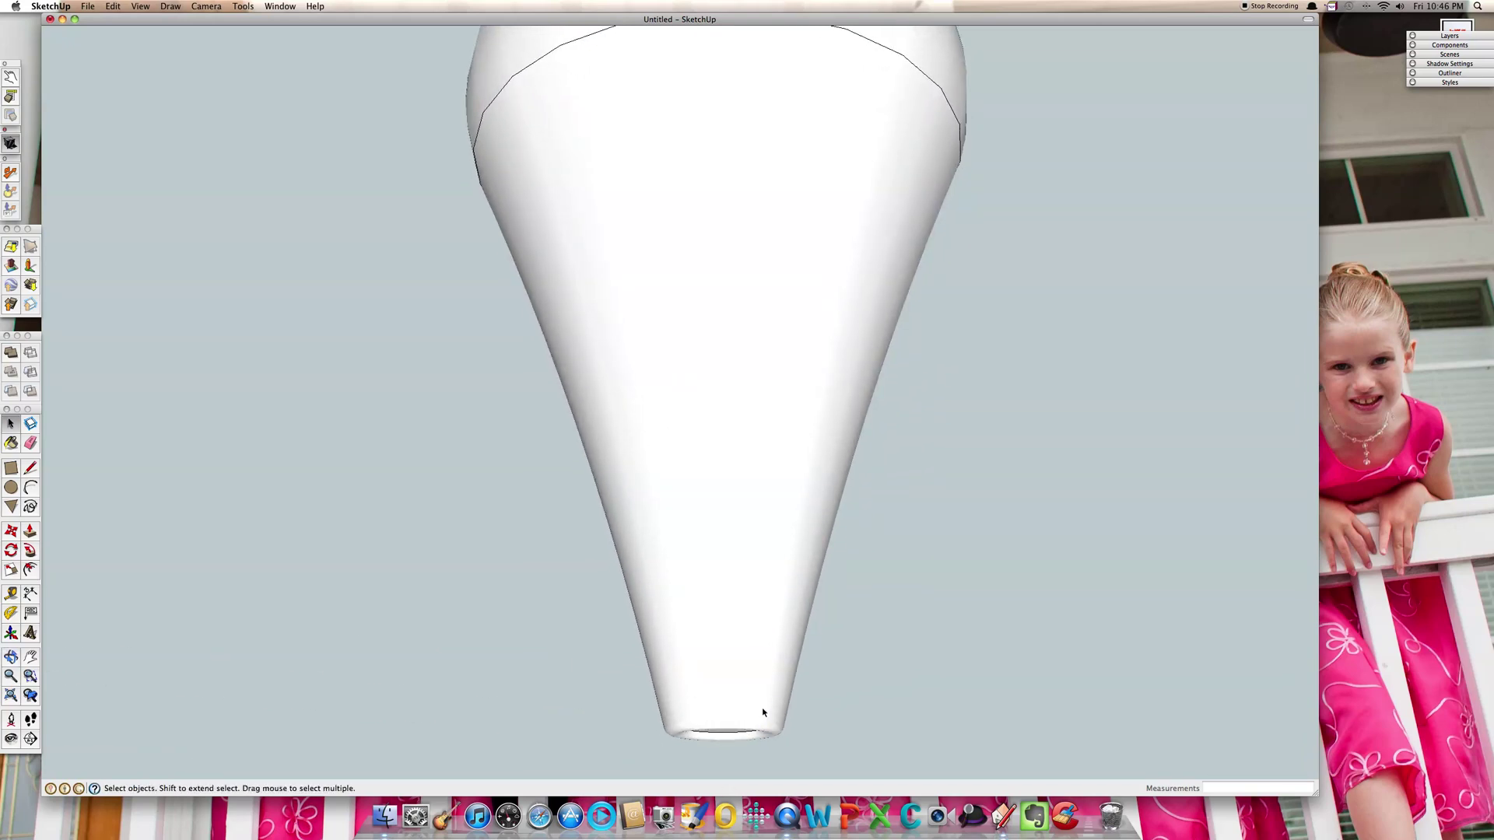
pyautogui.scroll(-3, 771, 710)
pyautogui.moveTo(631, 221); pyautogui.dragTo(670, 615, button='middle')
# Select the entire vase and paint it with the grey metal material.
pyautogui.moveTo(650, 354); pyautogui.dragTo(659, 552, button='middle')
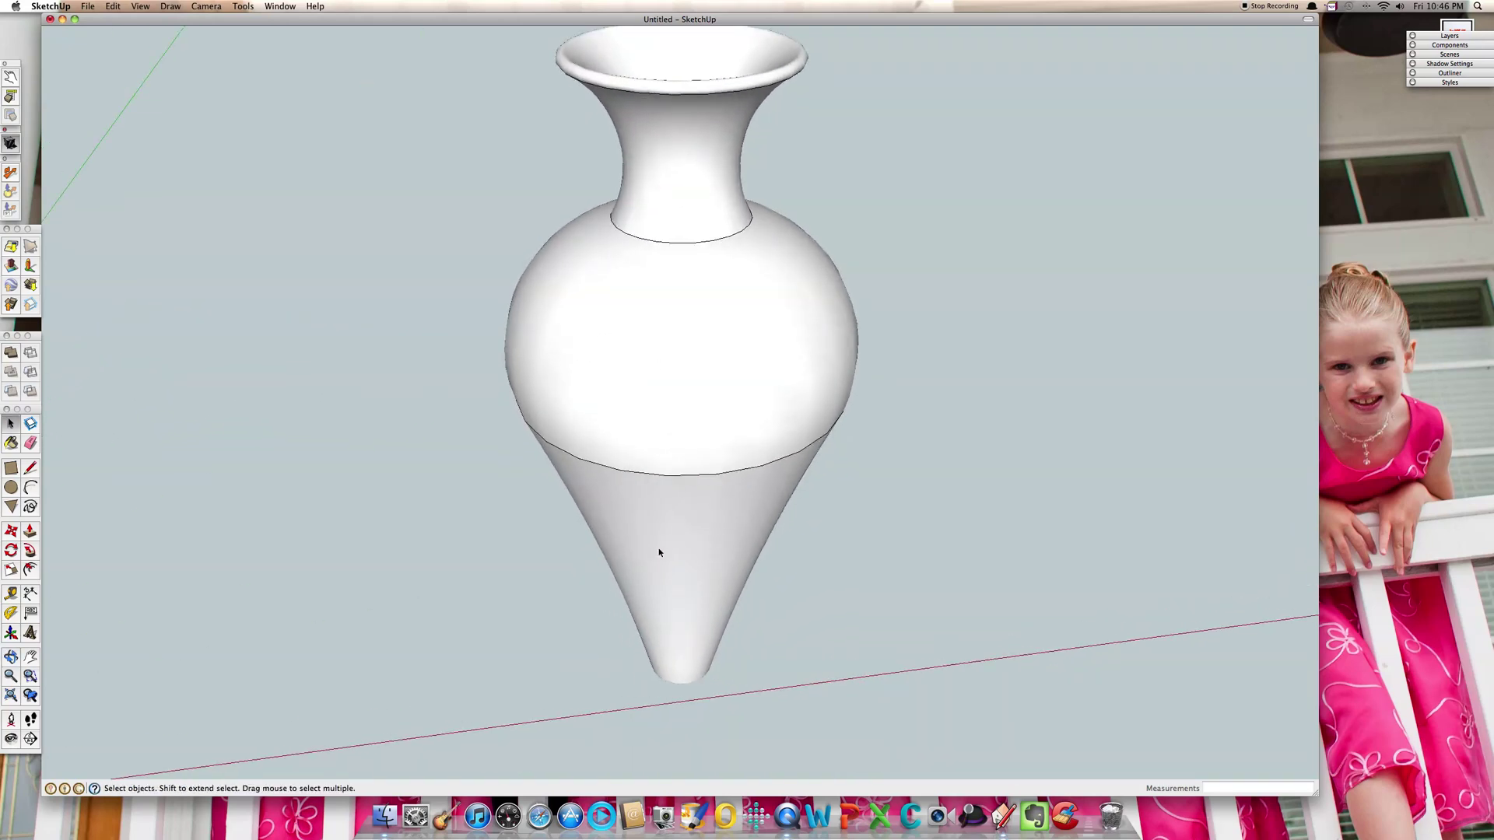
pyautogui.doubleClick(714, 375)
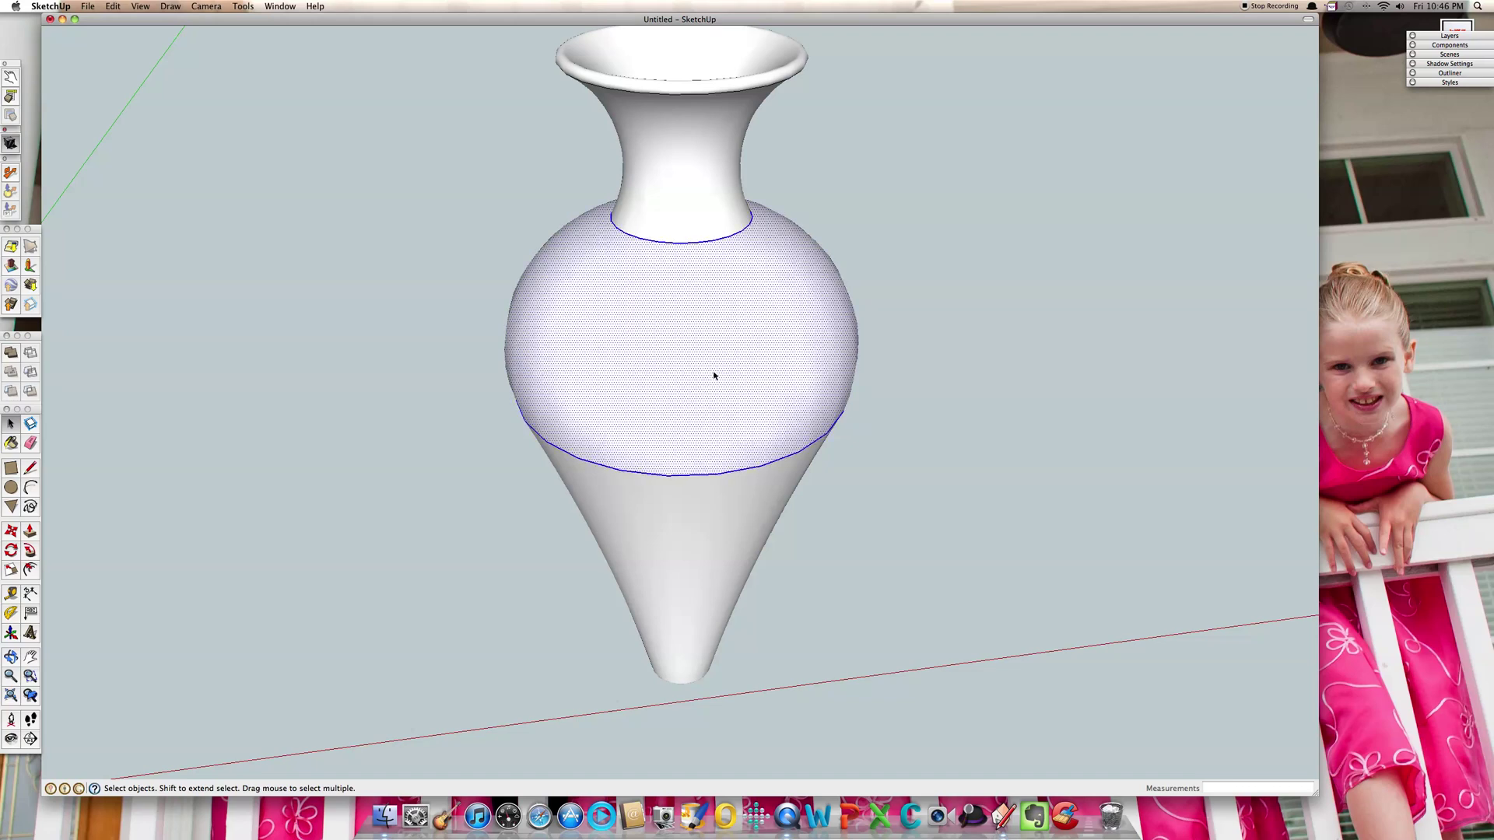
pyautogui.tripleClick(714, 375)
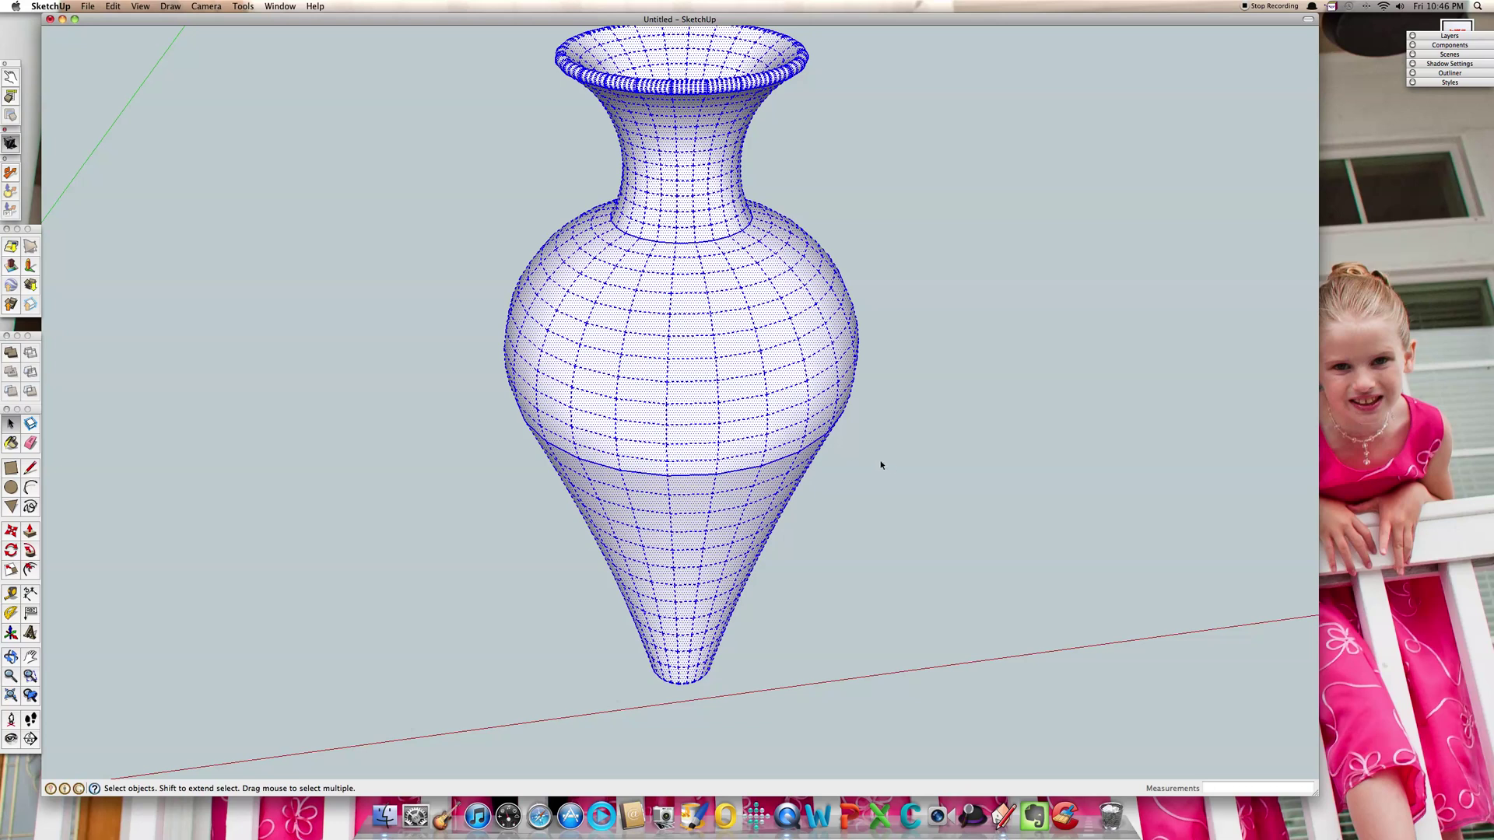
pyautogui.press('b')
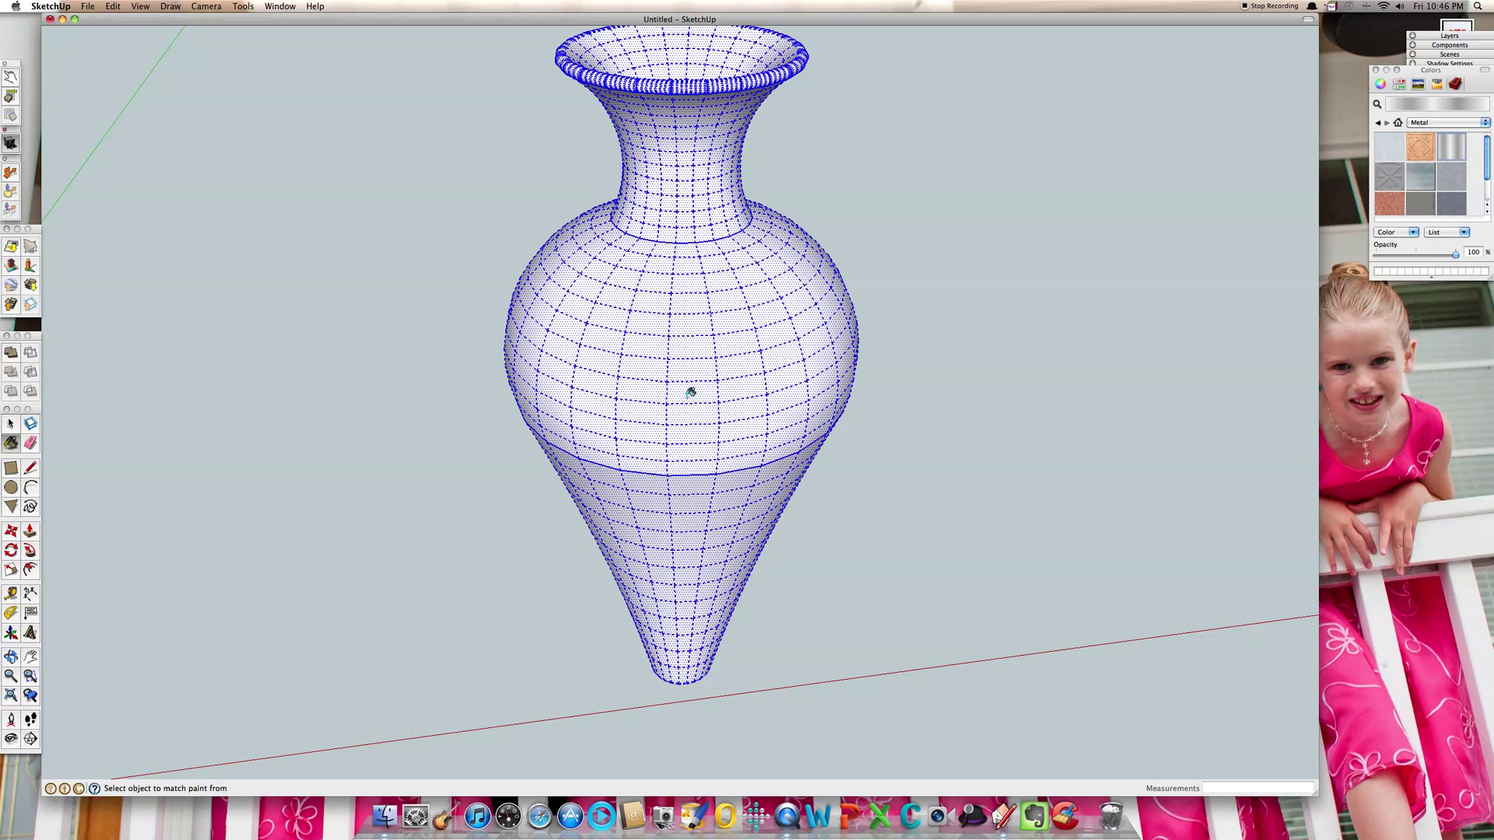
pyautogui.click(691, 392)
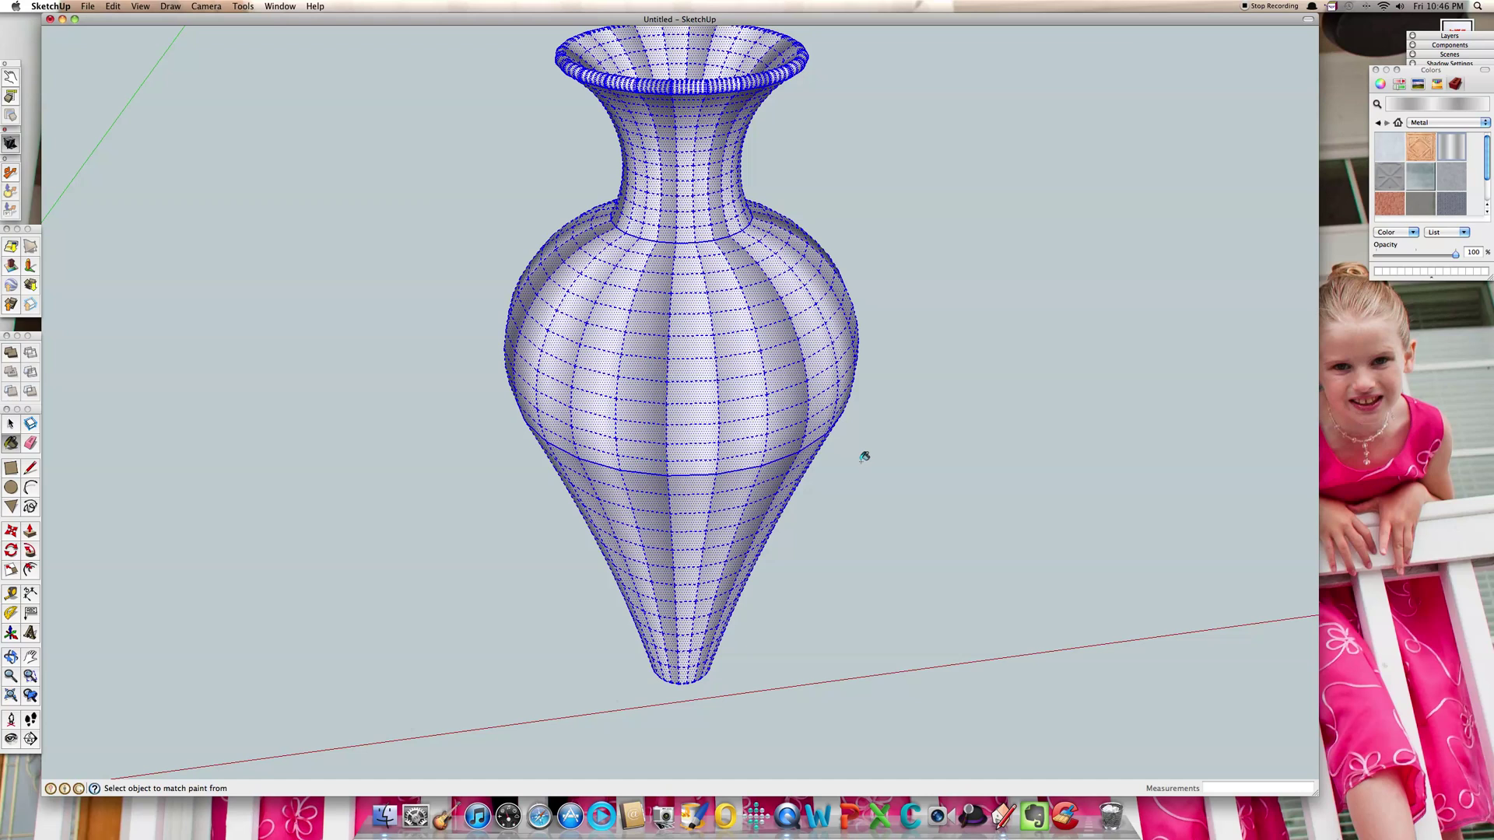
# Deselect the vase and view the painted rim from above.
pyautogui.press('space')
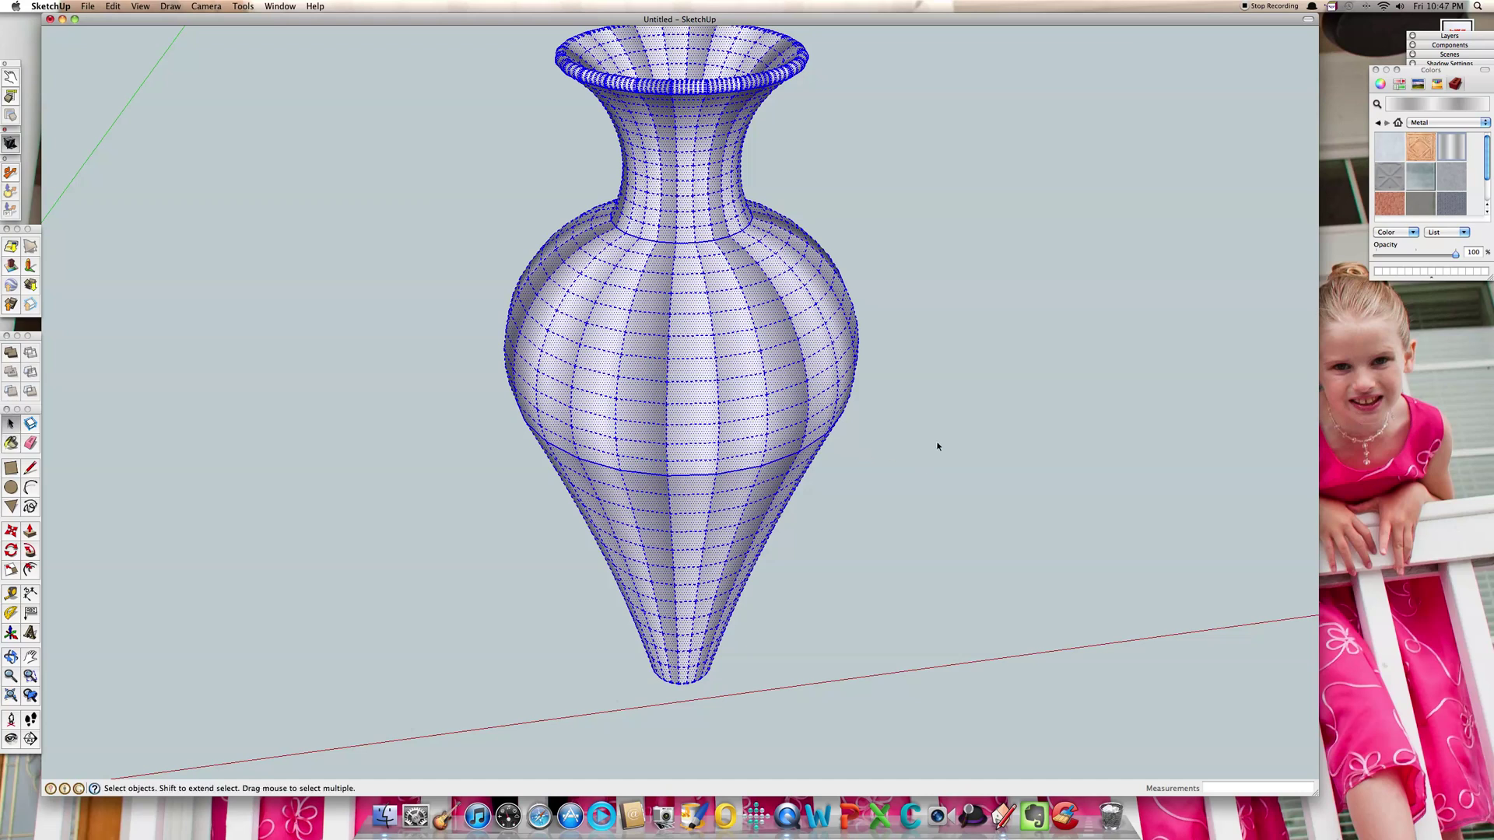
pyautogui.click(1005, 406)
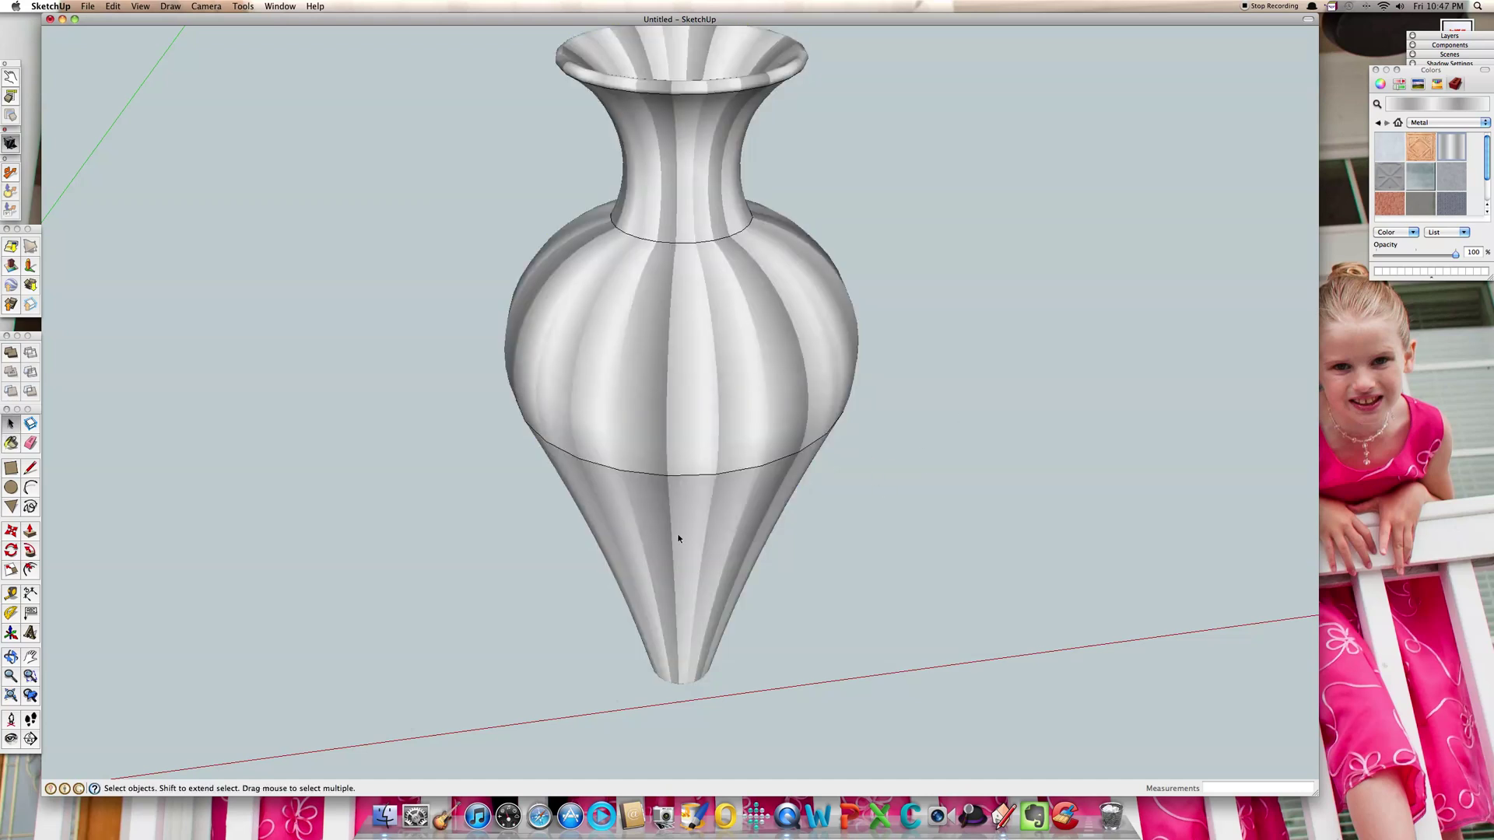
pyautogui.scroll(-3, 678, 538)
pyautogui.moveTo(683, 490); pyautogui.dragTo(879, 147, button='middle')
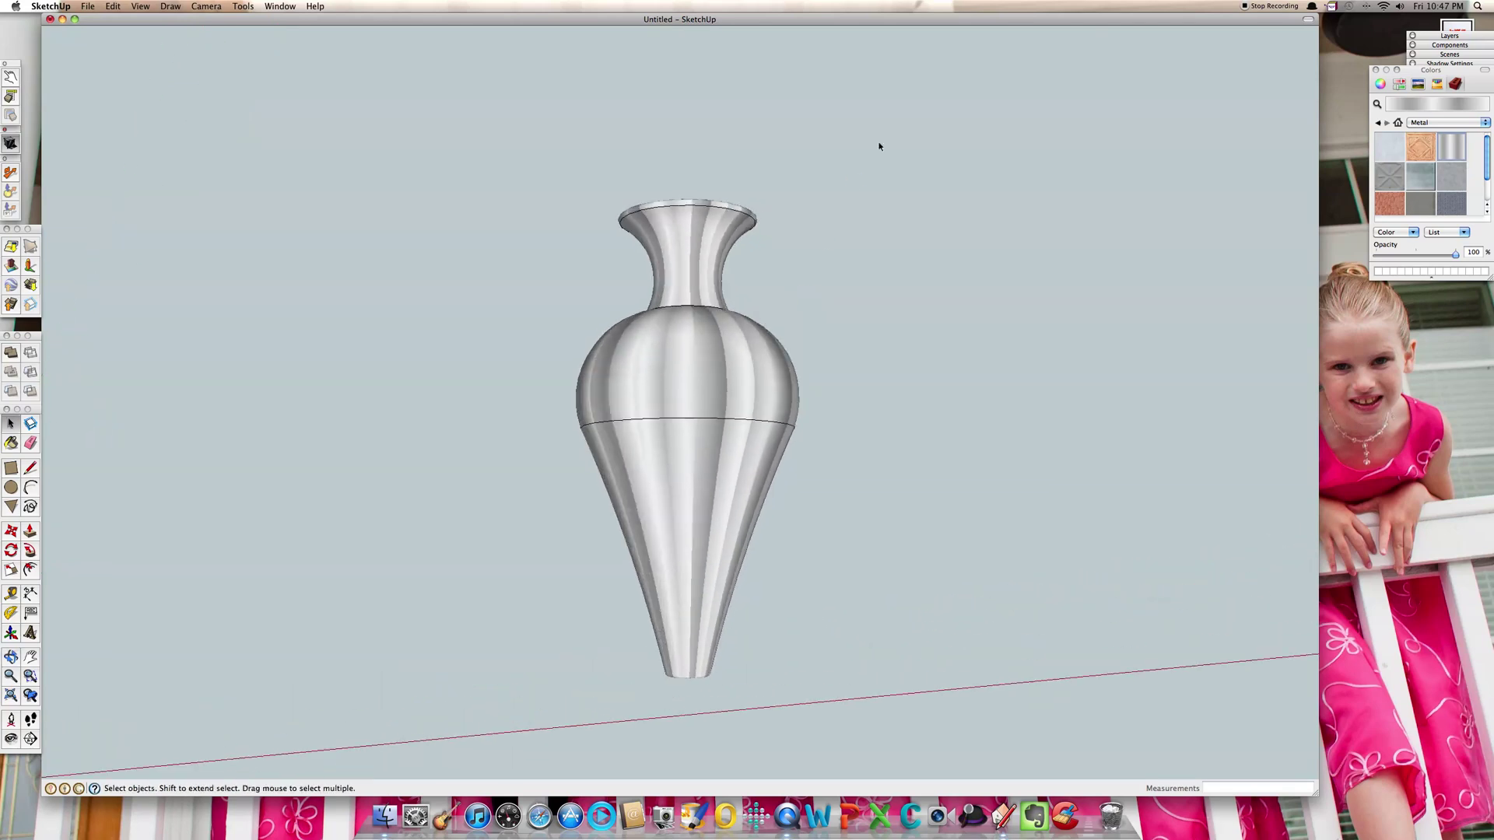
pyautogui.moveTo(727, 379); pyautogui.dragTo(835, 48, button='middle')
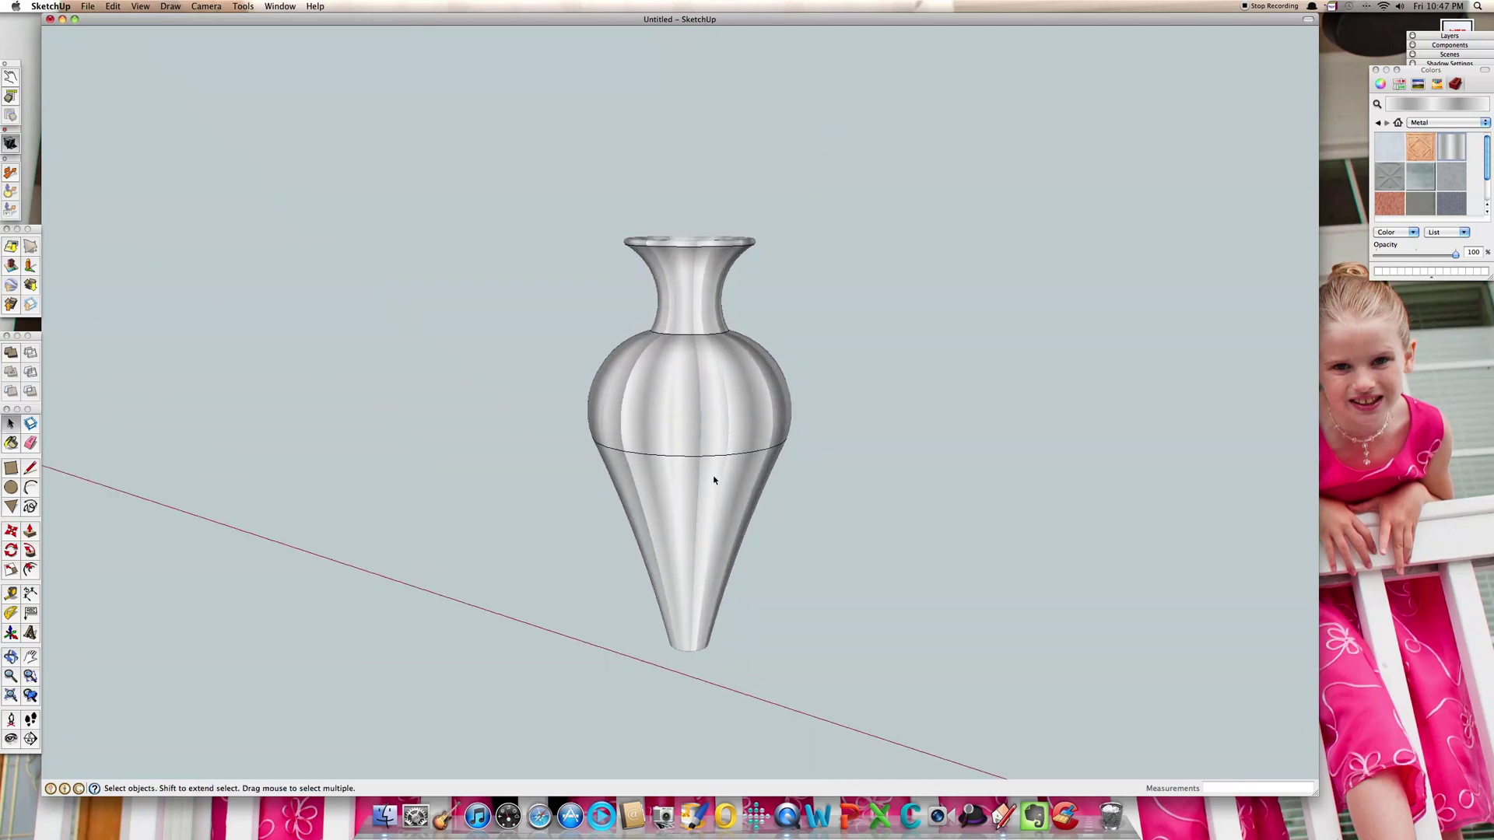
pyautogui.moveTo(714, 480); pyautogui.dragTo(577, 627, button='middle')
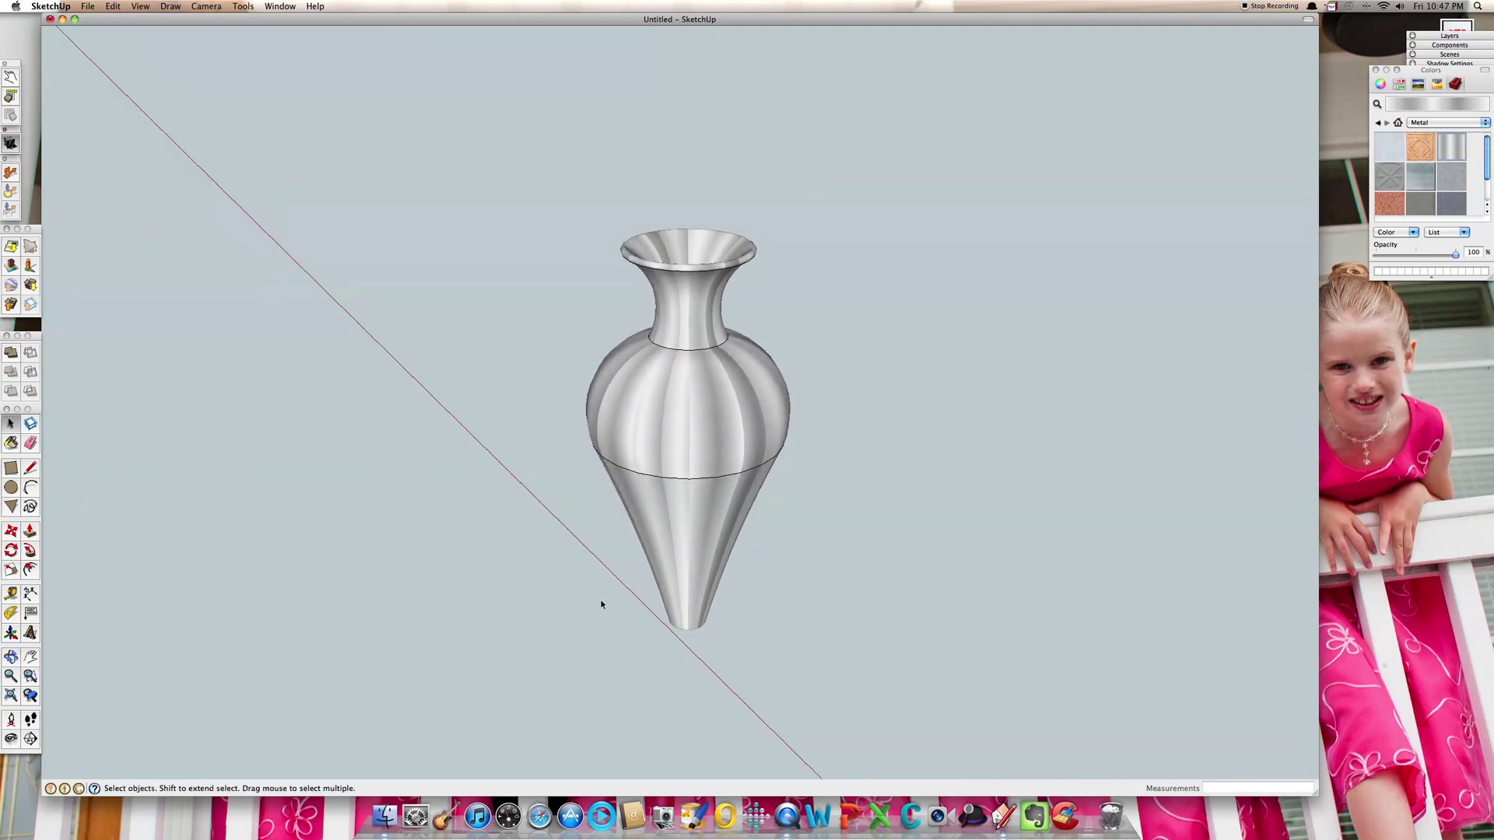